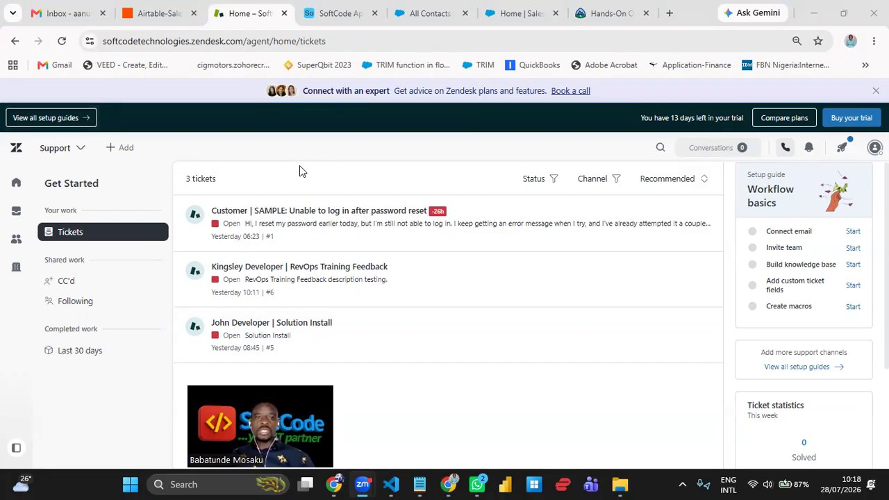
- Go to Zapier's Assets > Zap workflows list and scroll down to the Zaps table
left_click(166, 20)
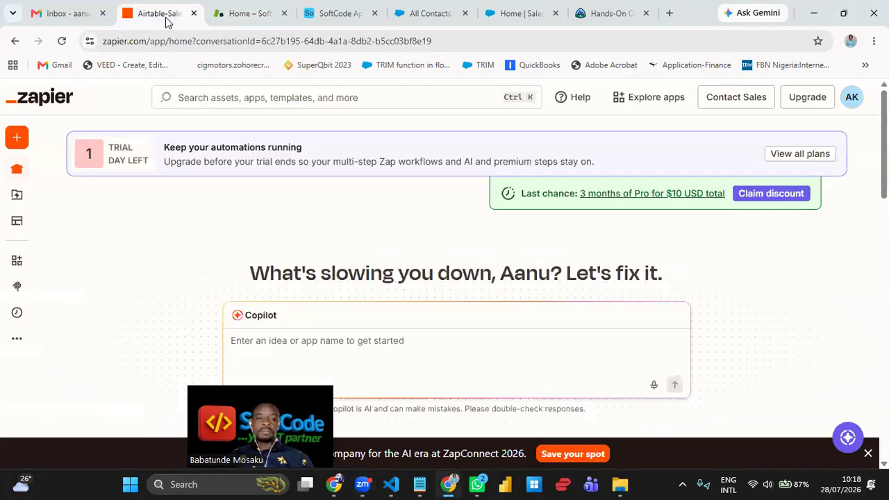
mouse_move(26, 145)
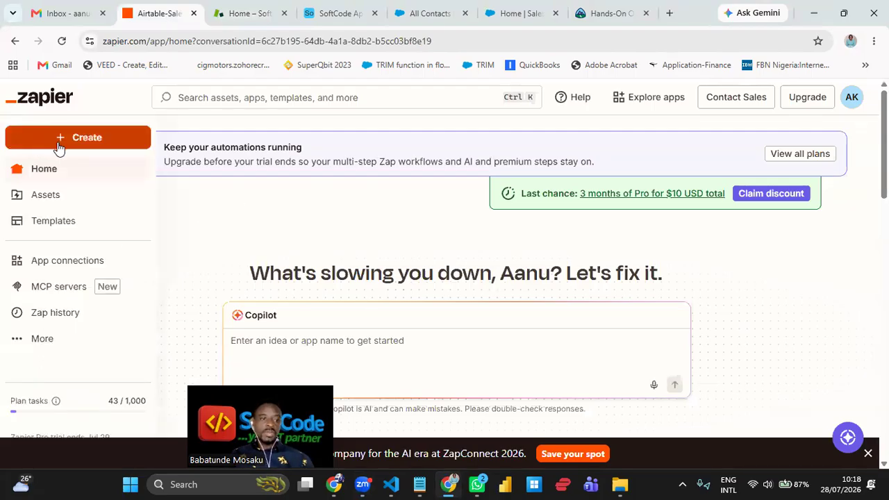
left_click(57, 199)
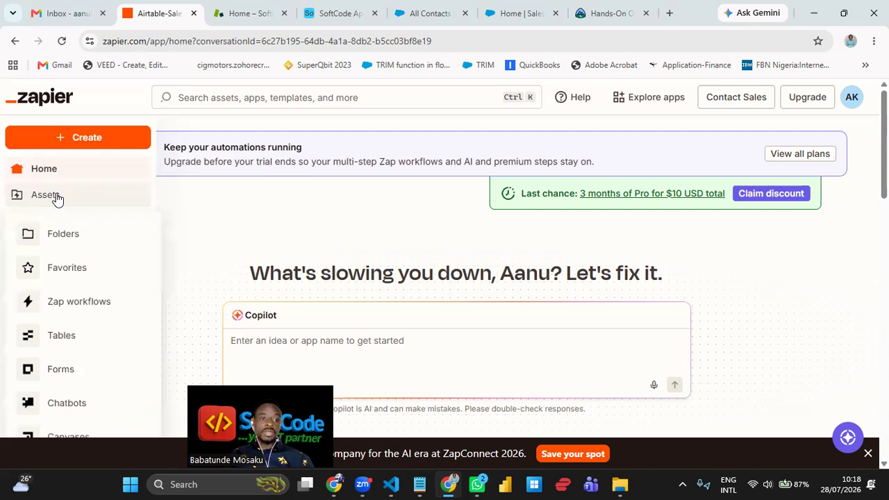
left_click(62, 307)
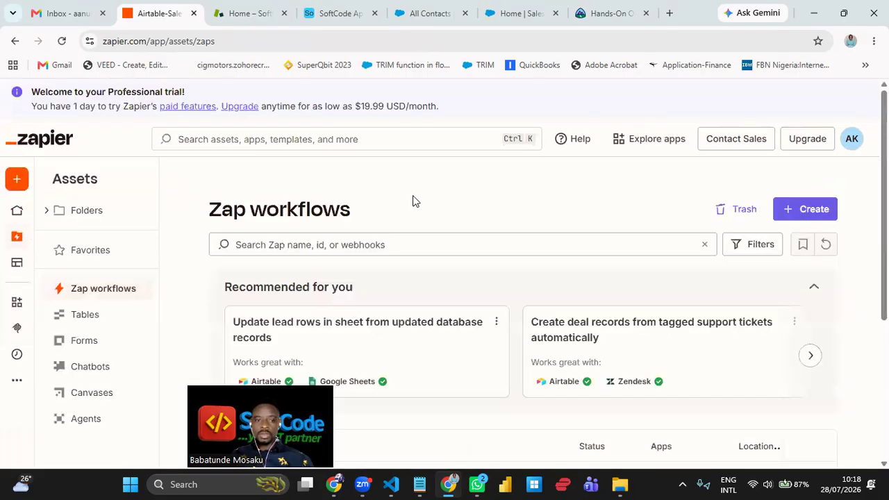
scroll(438, 237, "down", 3)
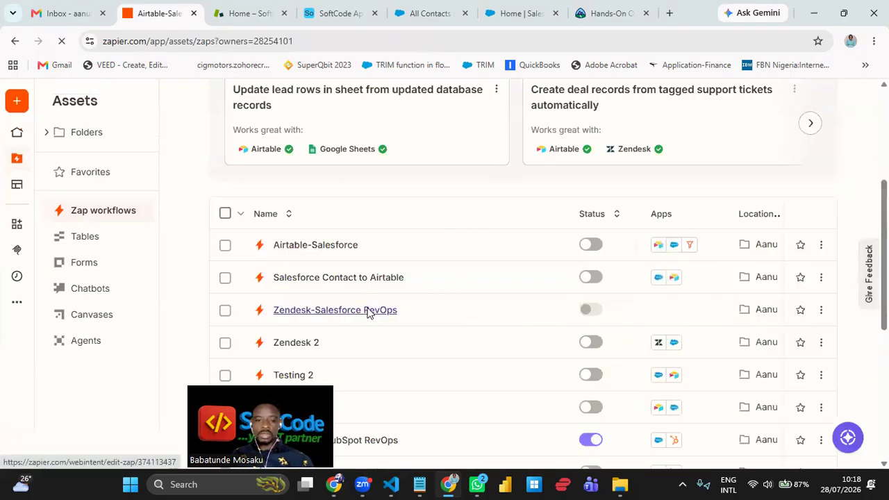
- Open the Zendesk-Salesforce RevOps draft Zap in the Zap editor
left_click(368, 312)
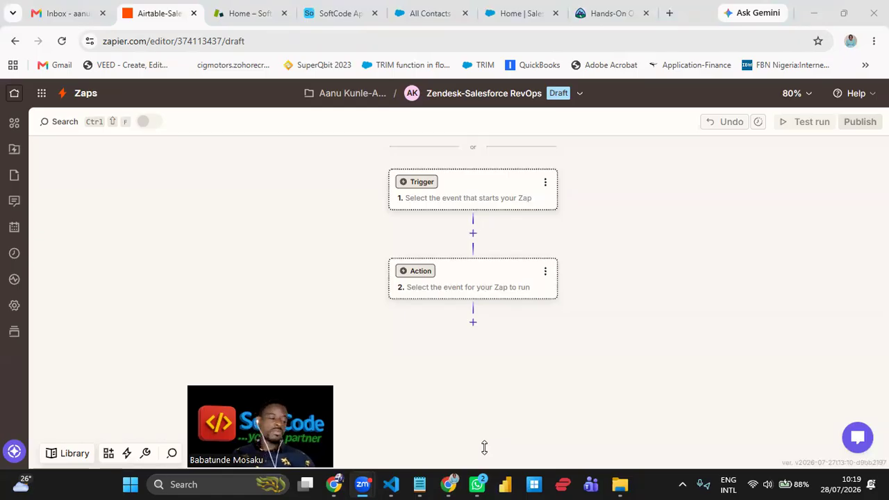
left_click(178, 237)
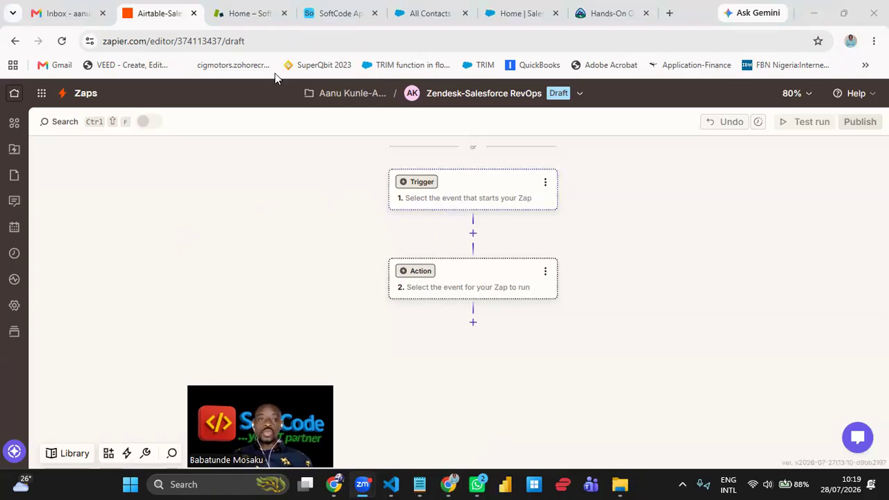
left_click(240, 15)
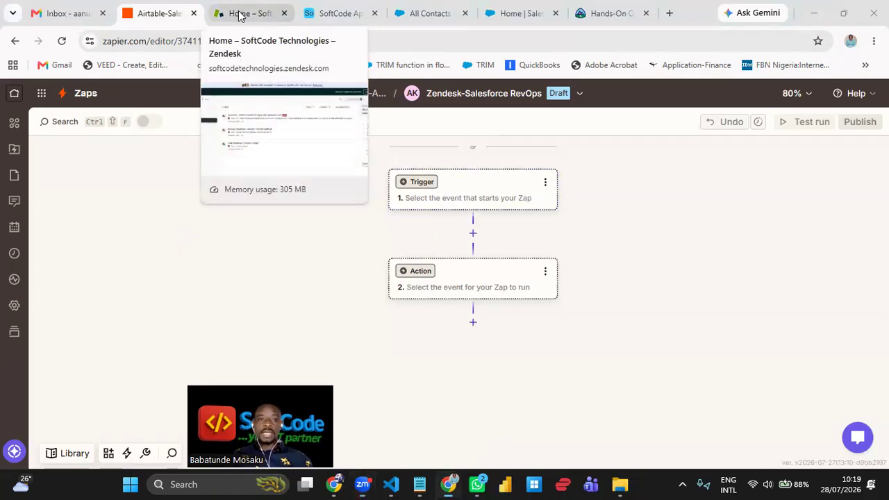
left_click(238, 15)
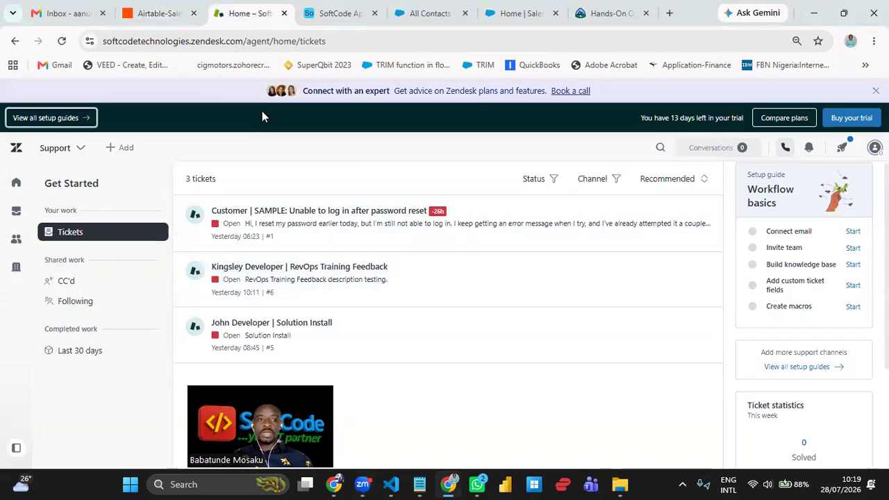
left_click(173, 15)
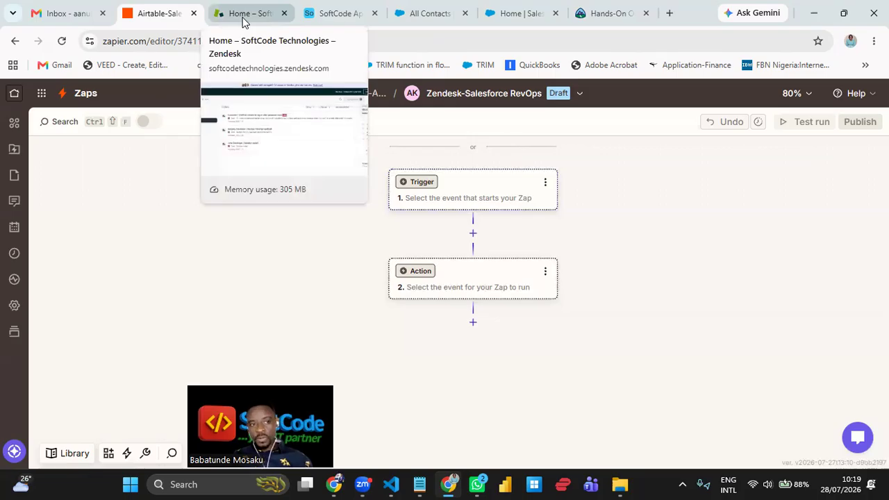
left_click(474, 200)
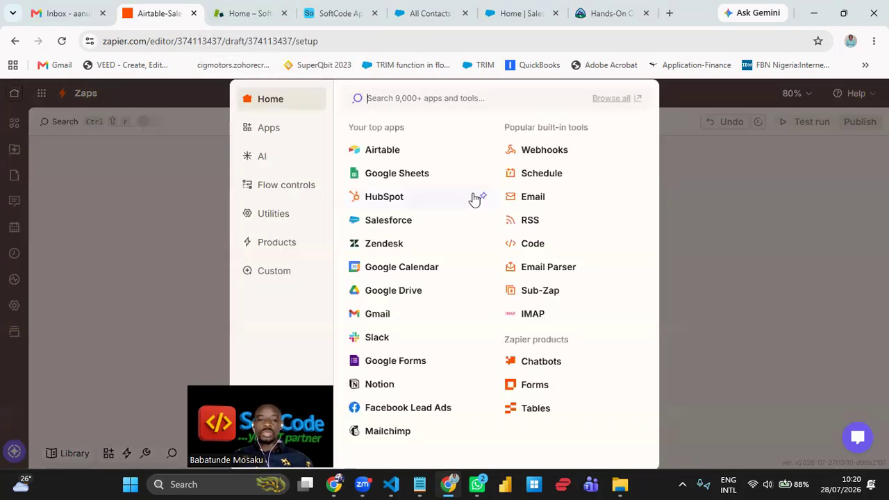
- Choose Zendesk as the trigger app and open its list of trigger events
left_click(384, 243)
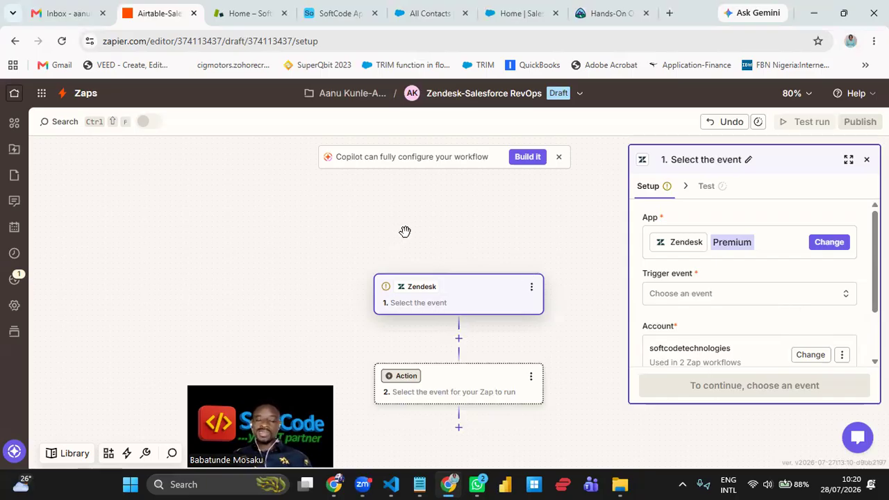
left_click_drag(324, 258, 331, 218)
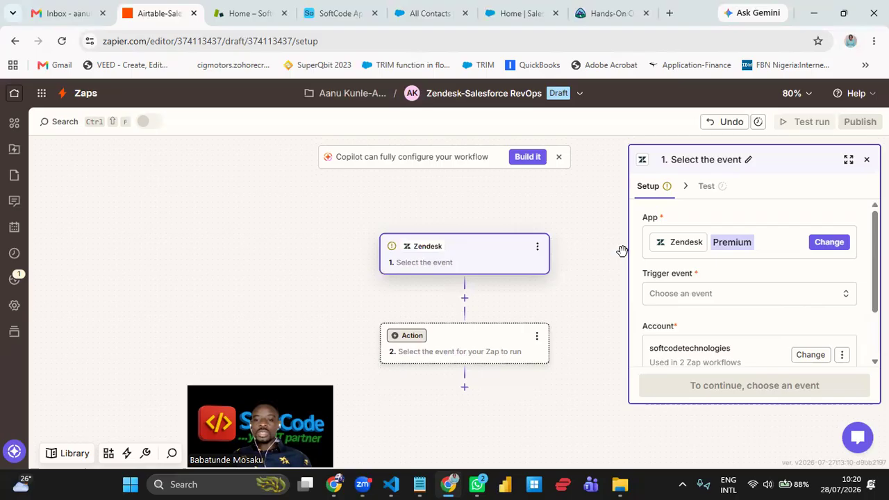
left_click_drag(558, 302, 552, 266)
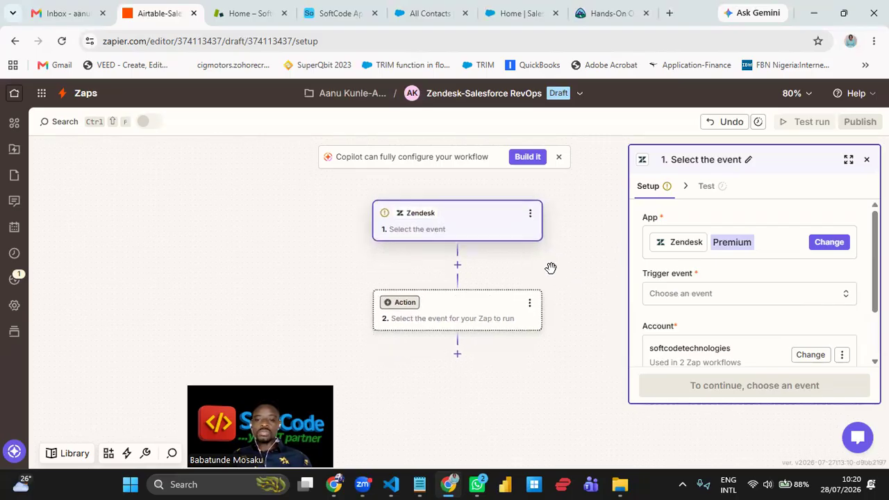
left_click(744, 296)
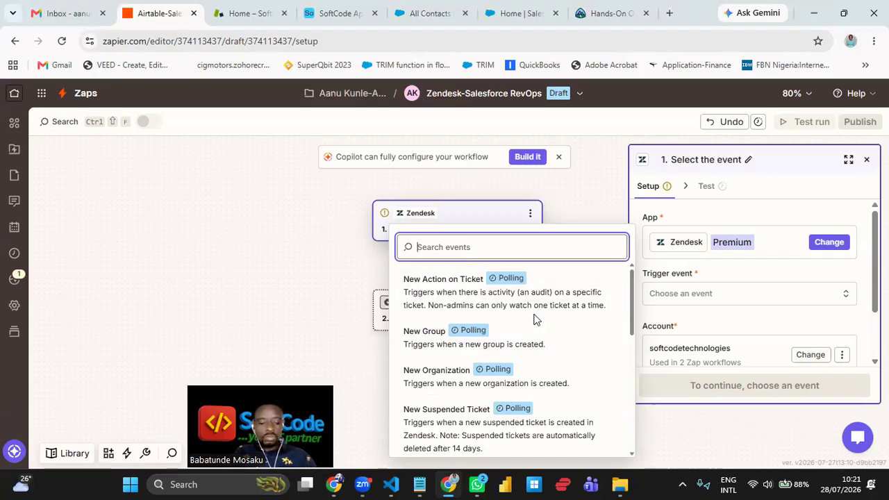
- Search 'new' and set the Zendesk trigger event to New Ticket in View
type("new")
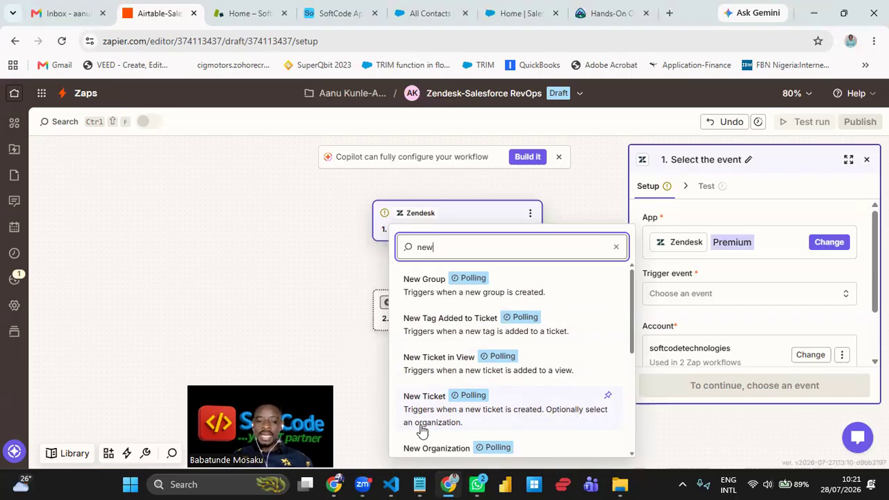
left_click(424, 368)
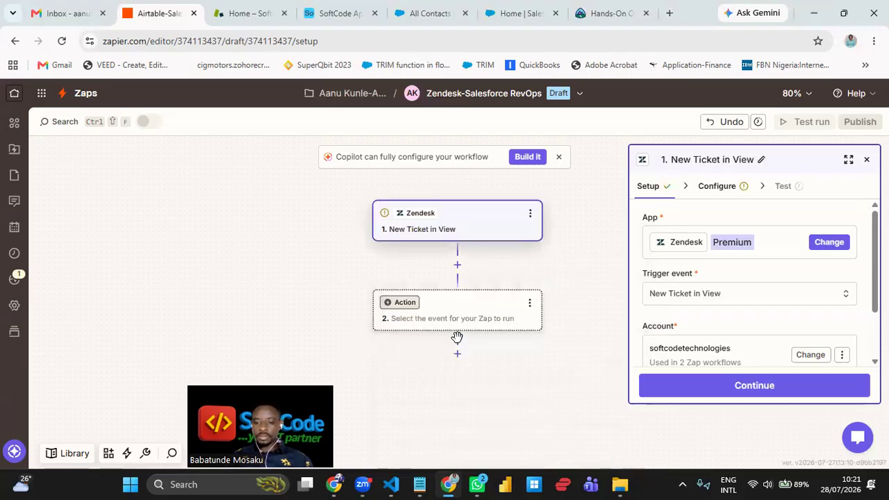
scroll(751, 290, "down", 1)
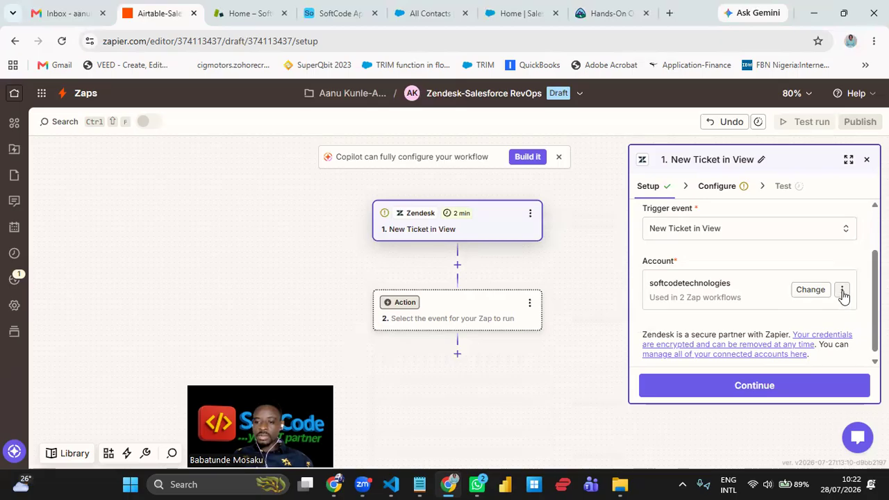
- Reconnect the Zendesk account by confirming, entering its subdomain, and authorising the connection
left_click(842, 291)
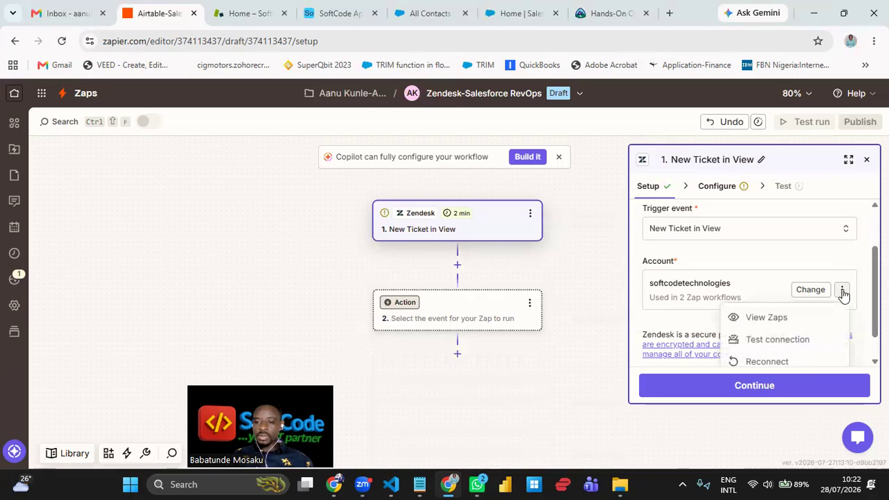
left_click(778, 361)
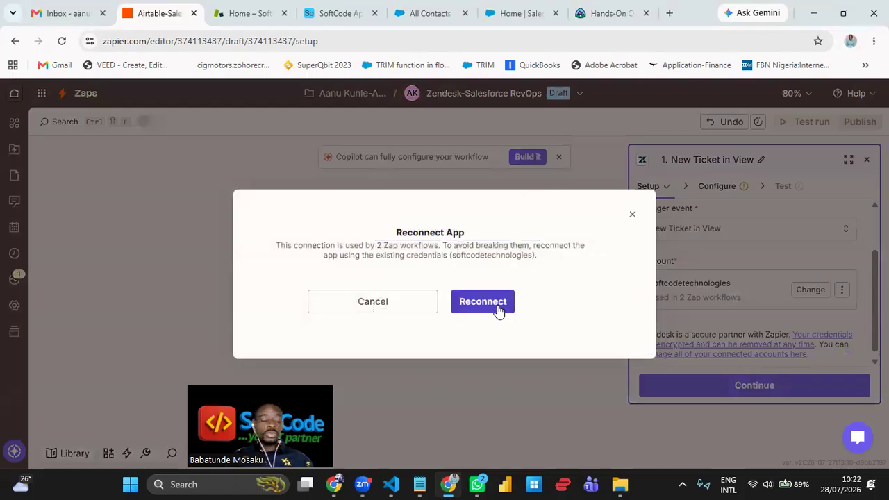
left_click(483, 301)
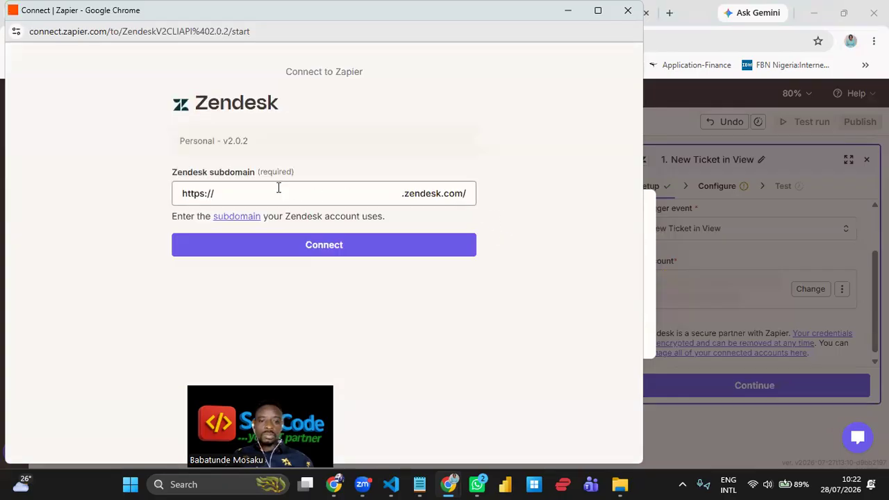
left_click(278, 187)
left_click(329, 226)
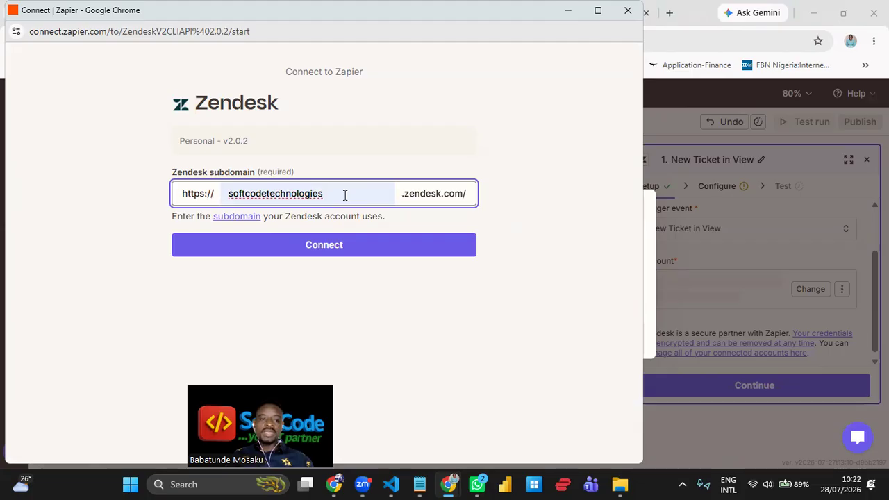
left_click_drag(343, 195, 233, 193)
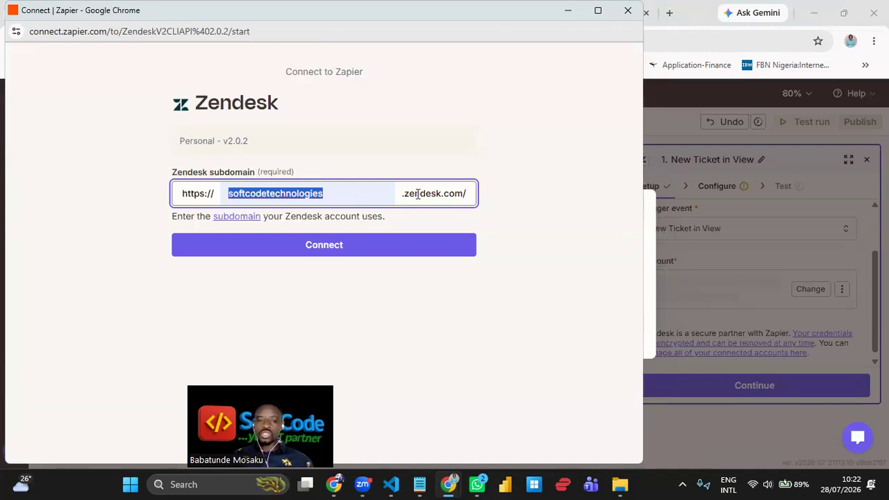
left_click(364, 197)
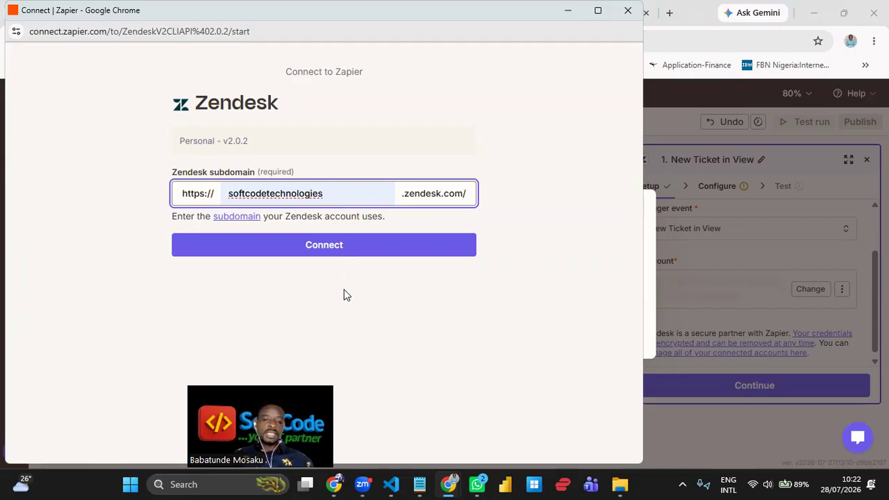
left_click(359, 248)
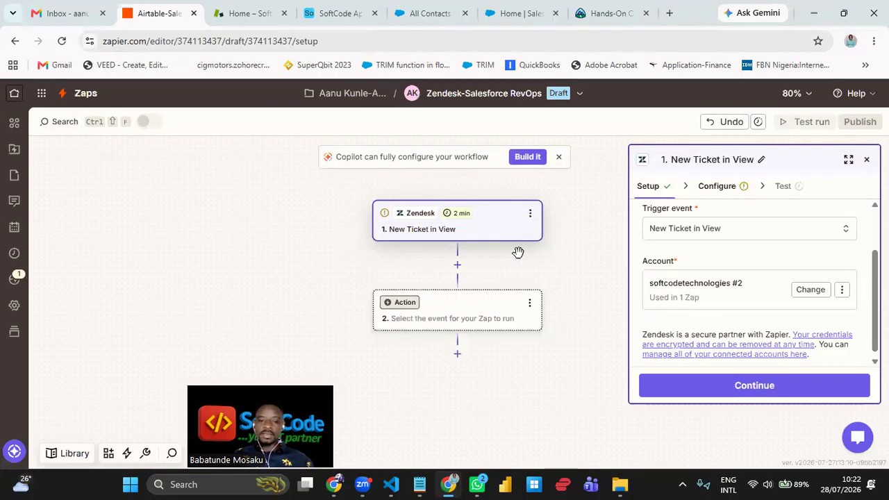
- Dismiss the Copilot banner and continue to the trigger's Configure stage
left_click(559, 158)
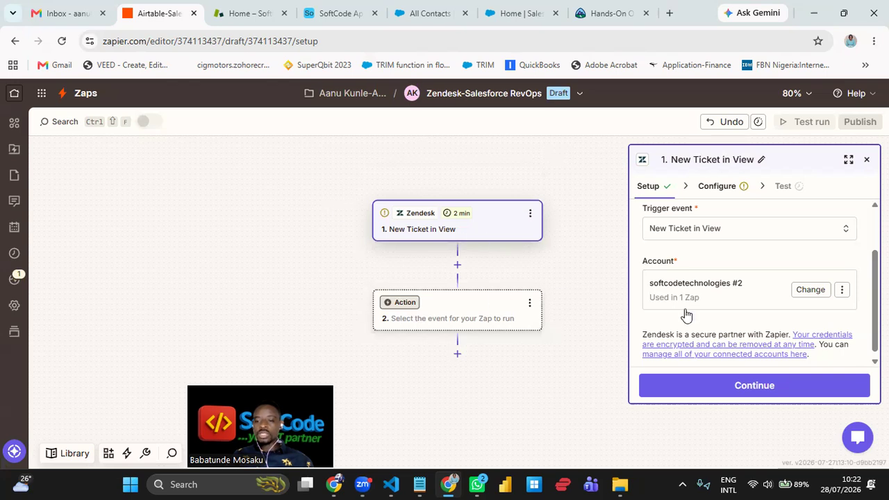
left_click(761, 393)
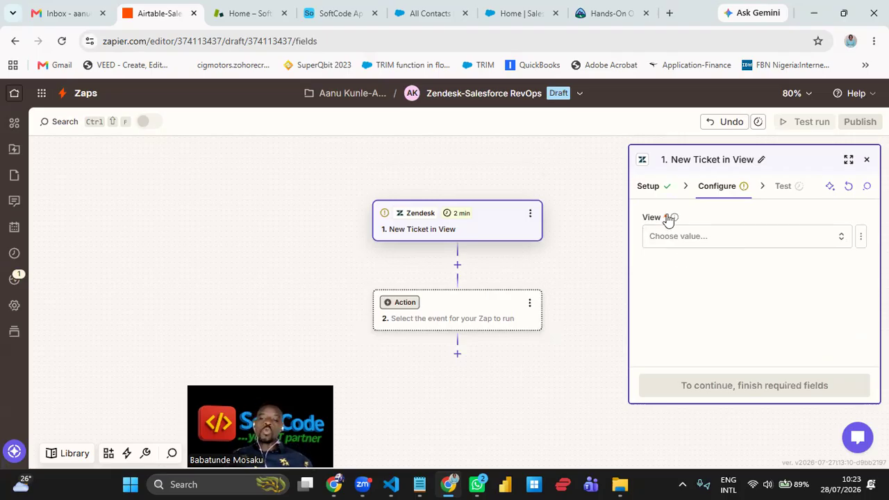
mouse_move(676, 218)
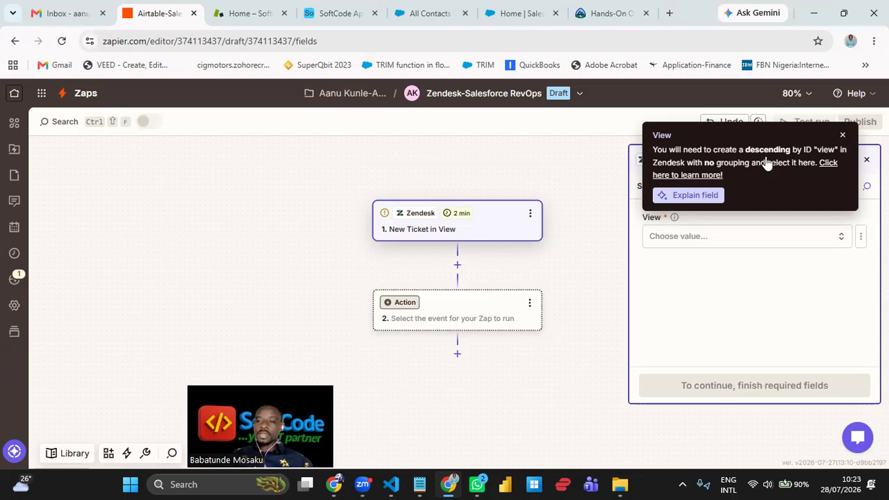
left_click(843, 136)
left_click(648, 186)
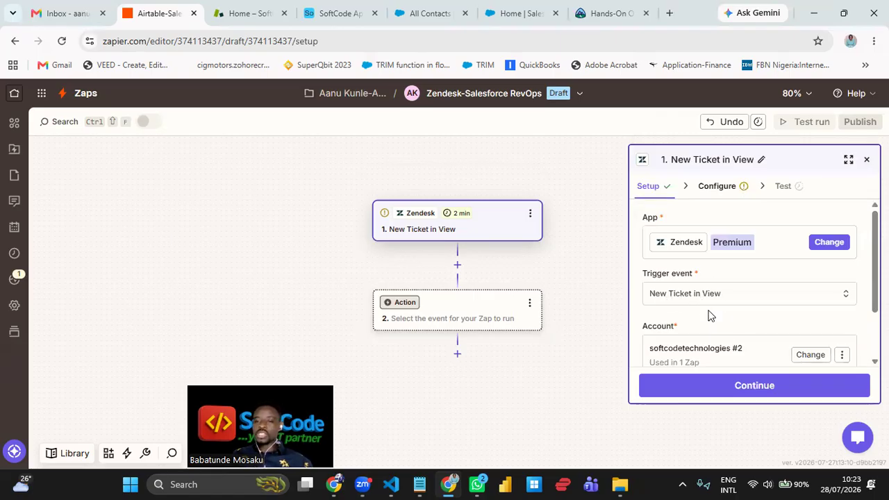
left_click(717, 188)
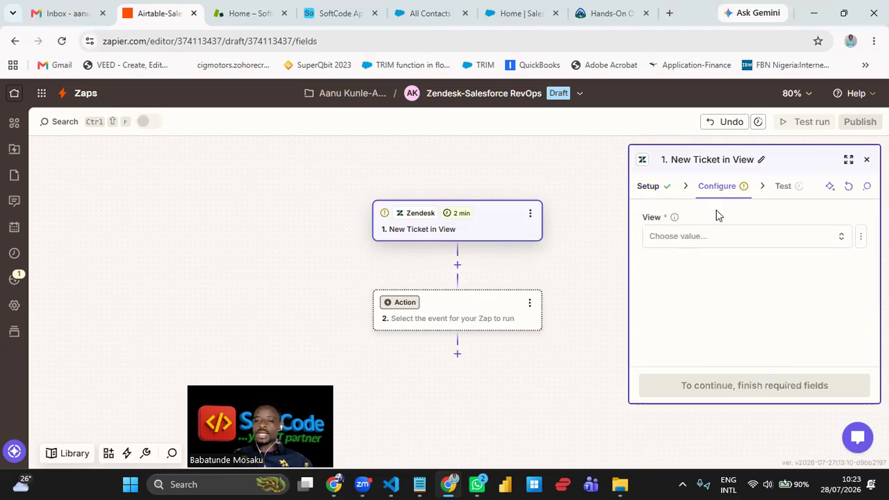
left_click(674, 241)
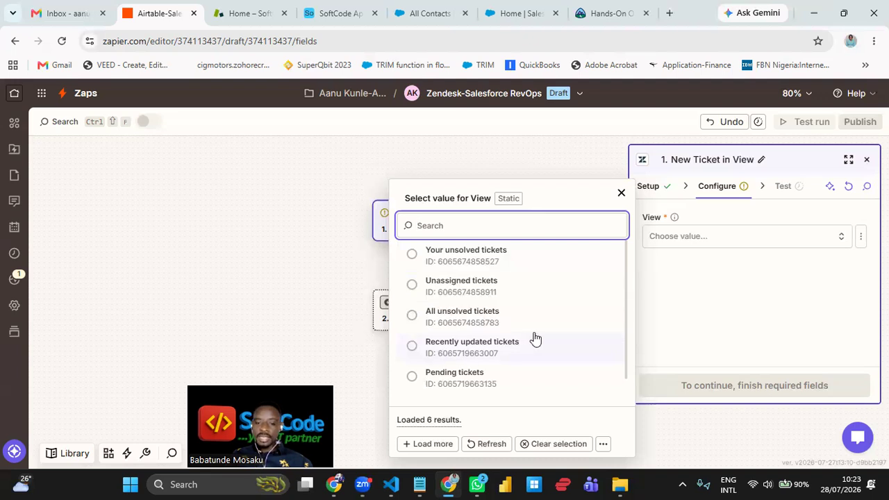
scroll(532, 341, "down", 1)
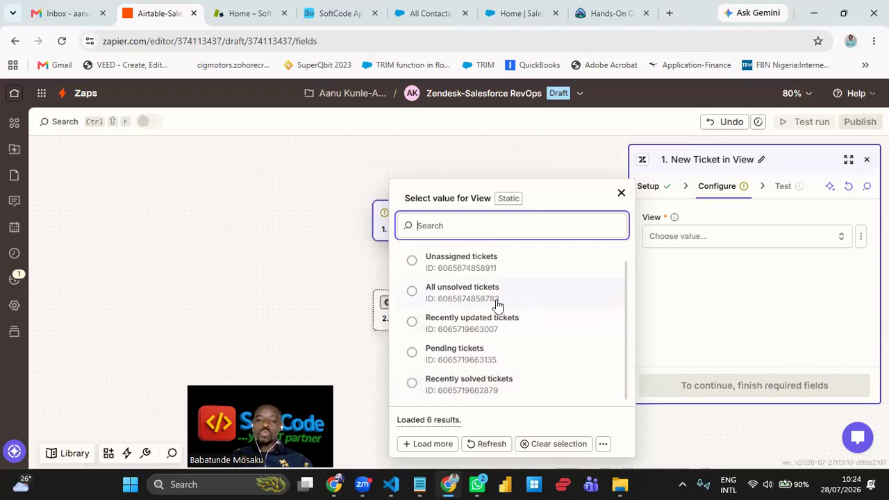
scroll(481, 342, "up", 1)
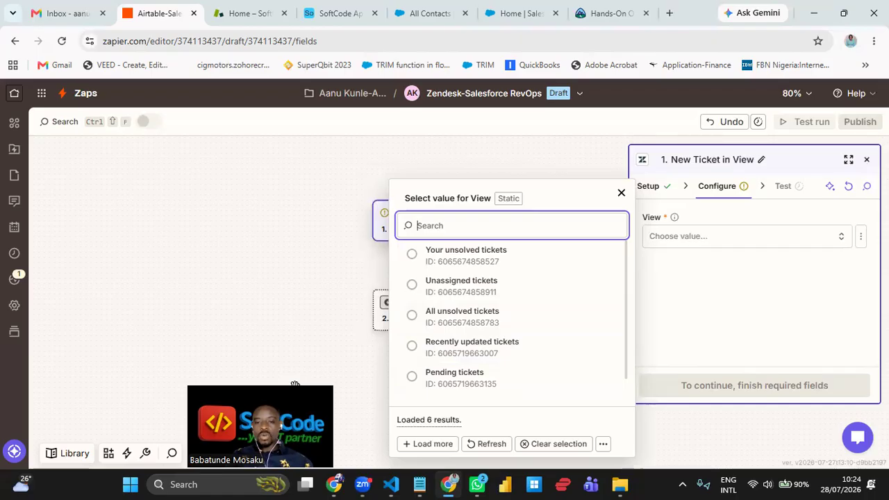
left_click(621, 193)
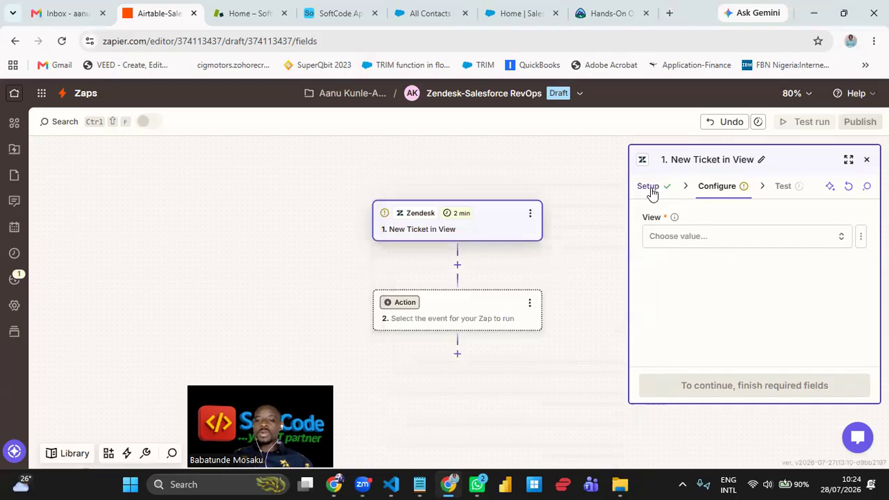
left_click(650, 188)
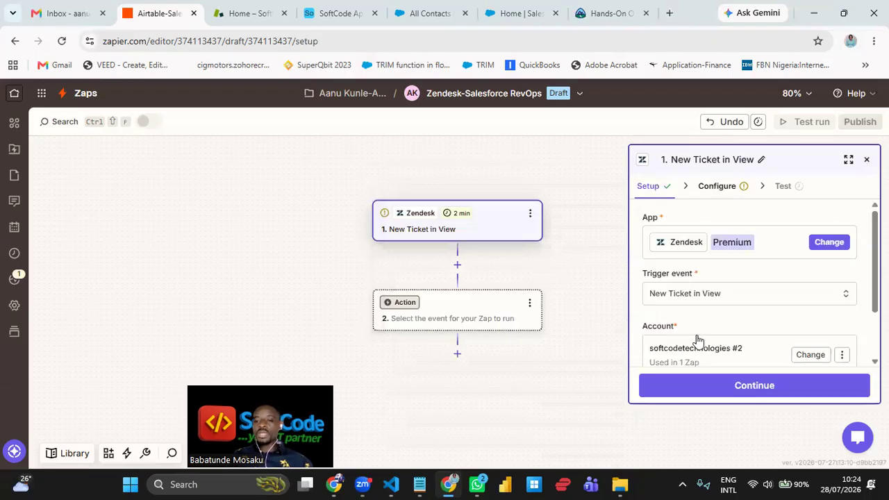
- Review the trigger events, keep New Ticket in View, and continue to Configure
left_click(688, 297)
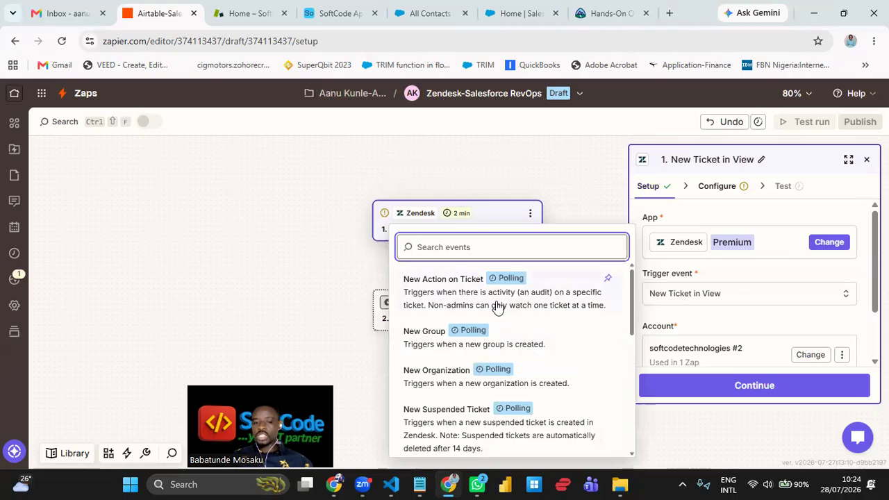
scroll(517, 356, "down", 3)
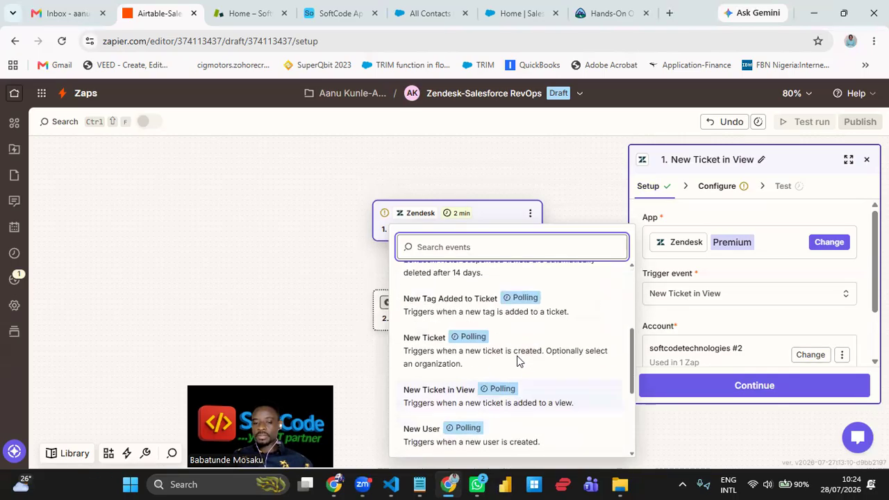
left_click(312, 272)
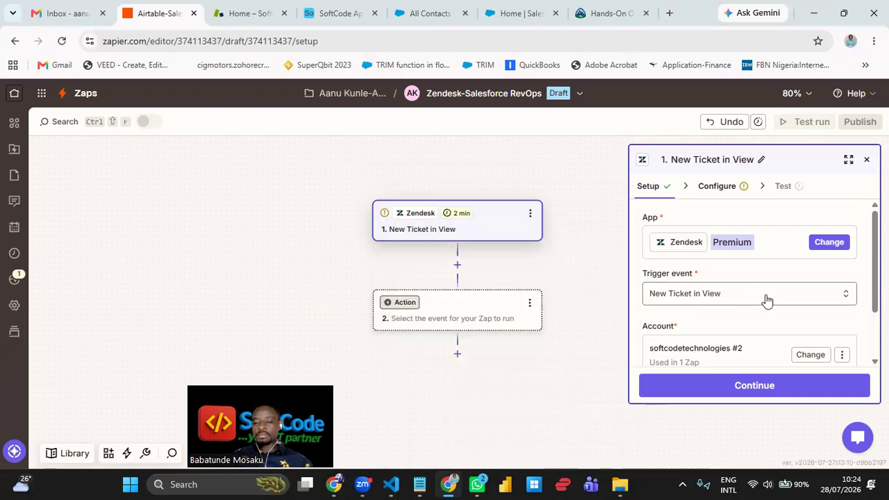
left_click(771, 389)
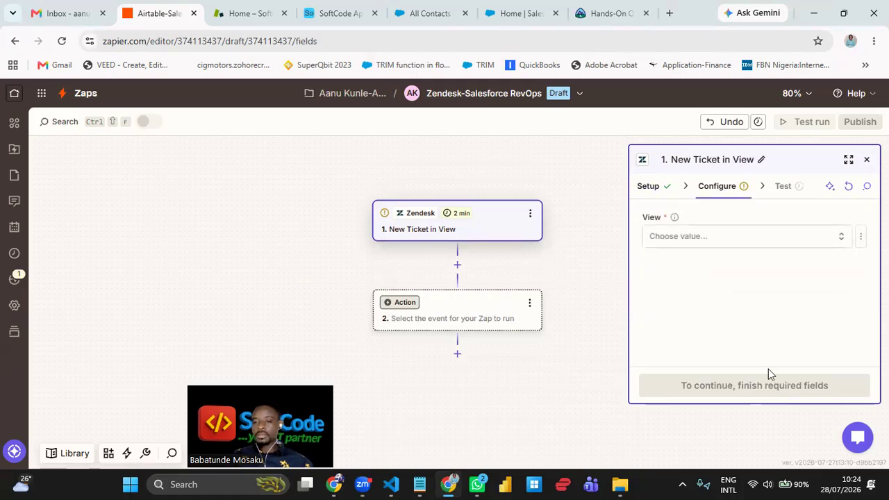
- Set the trigger View to All unsolved tickets and continue to the Test stage
left_click(733, 245)
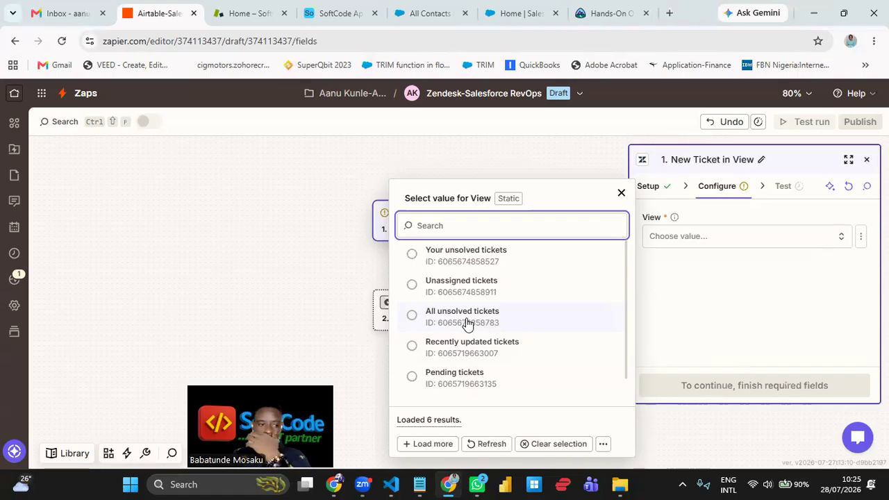
left_click(467, 324)
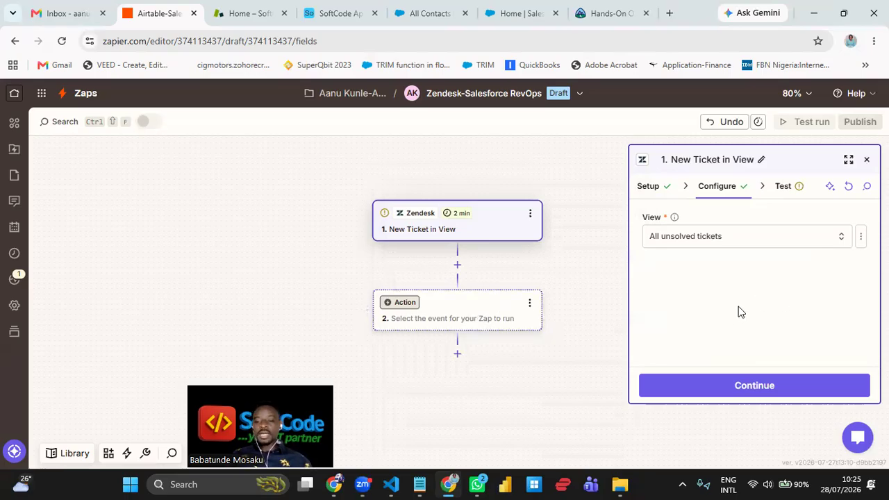
left_click(777, 391)
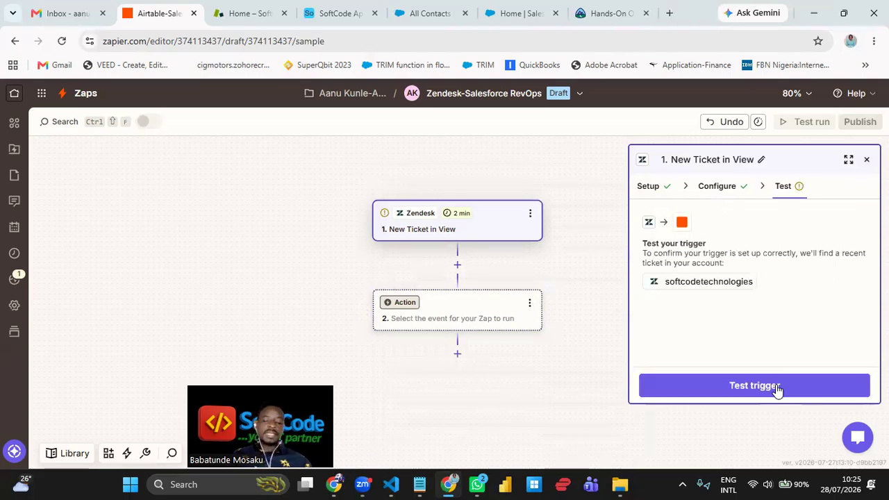
- Test the trigger, inspect sample Ticket C's fields, then switch to the Zendesk tickets page
left_click(774, 390)
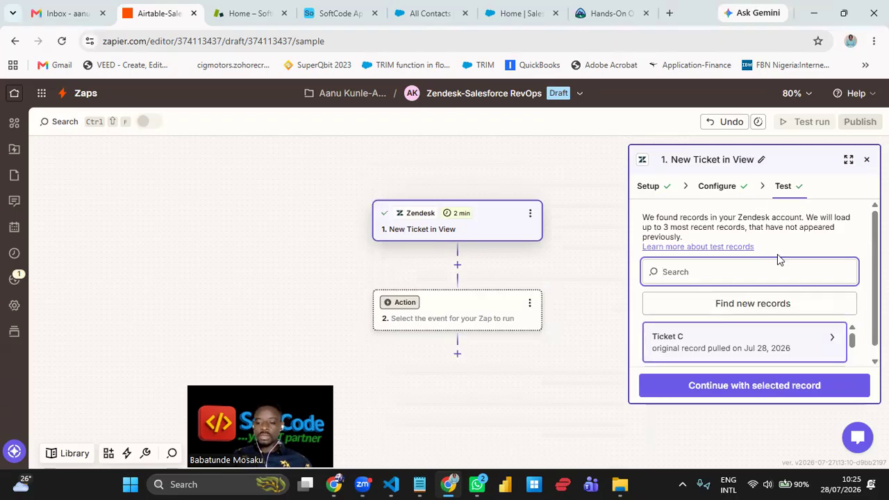
left_click(758, 340)
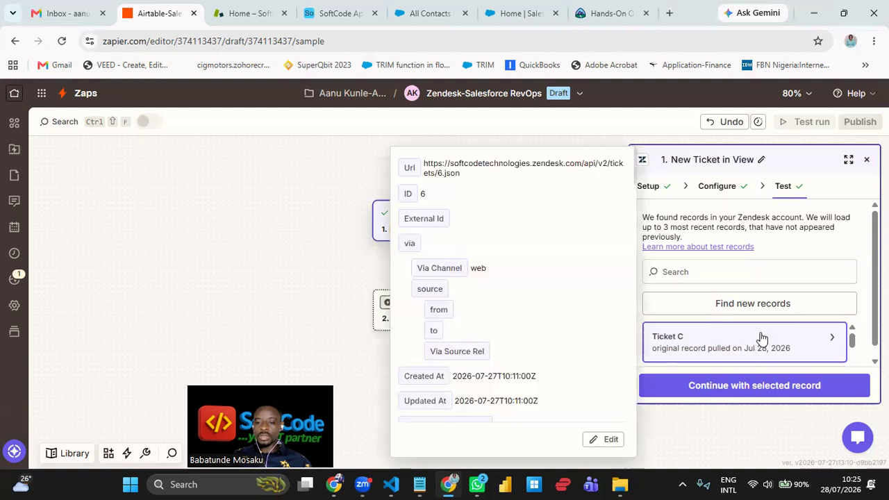
scroll(530, 245, "down", 5)
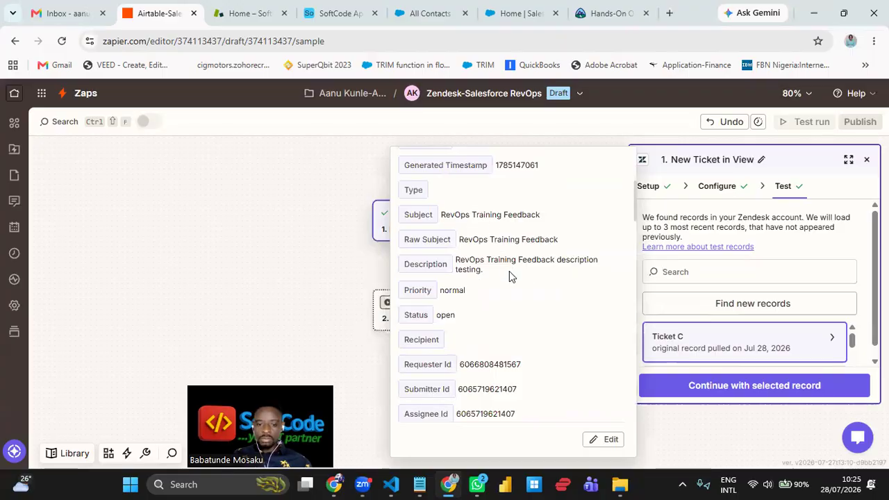
scroll(509, 271, "down", 2)
scroll(509, 274, "up", 4)
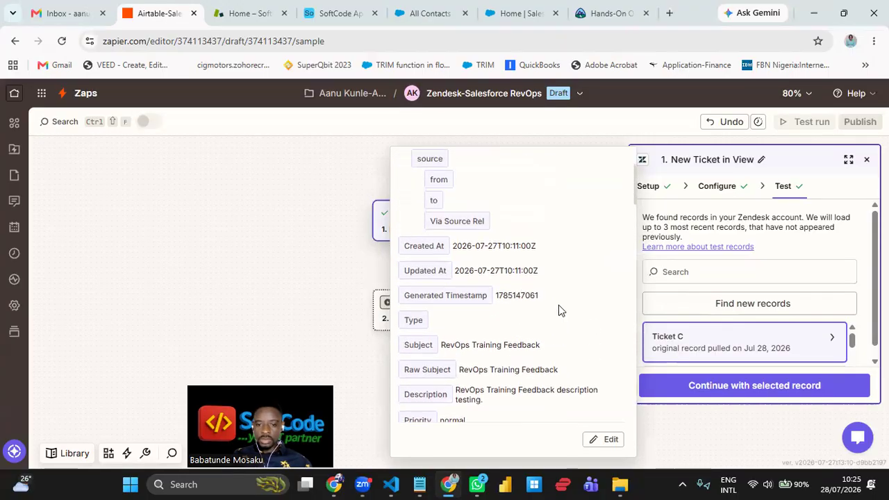
scroll(561, 311, "up", 2)
scroll(560, 310, "down", 6)
scroll(560, 311, "down", 6)
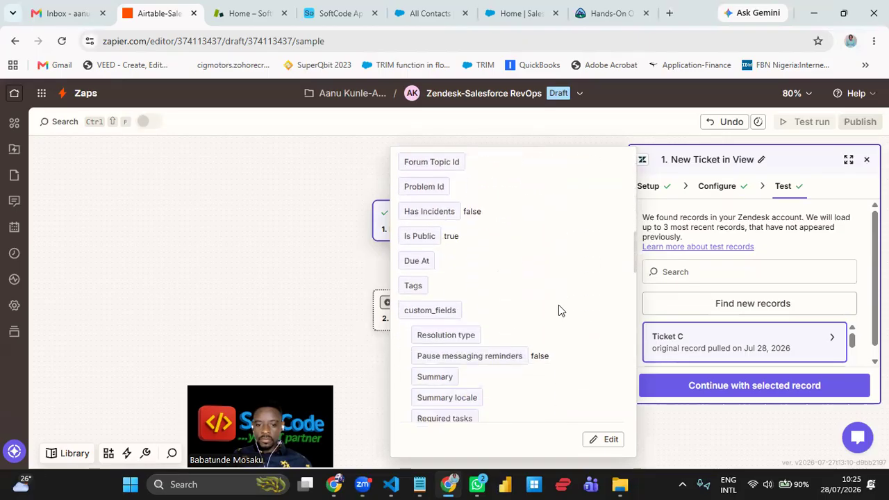
scroll(559, 305, "down", 5)
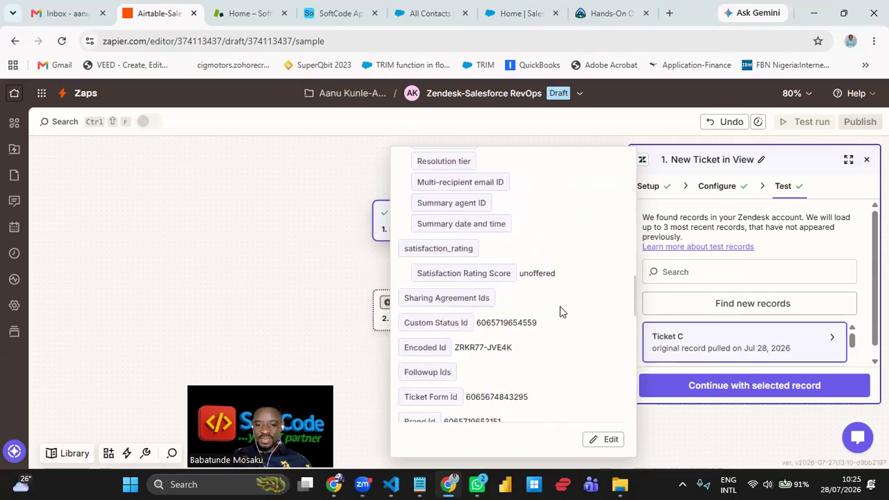
scroll(560, 306, "down", 5)
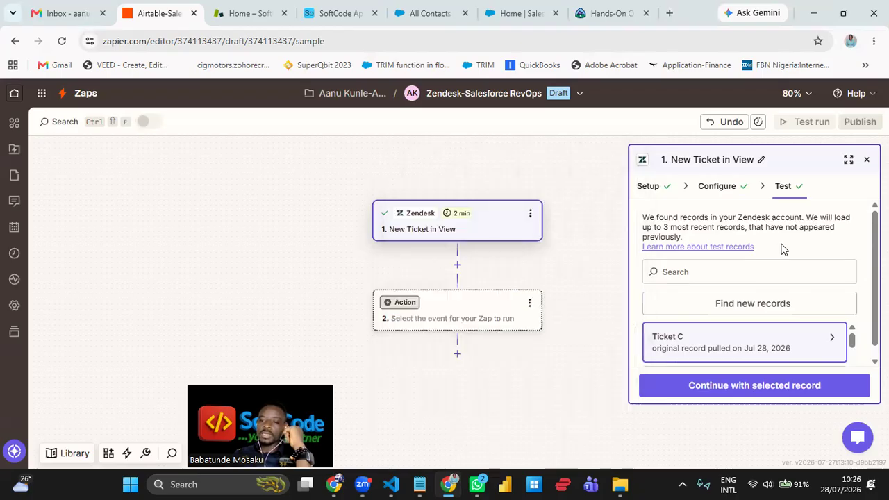
left_click(244, 21)
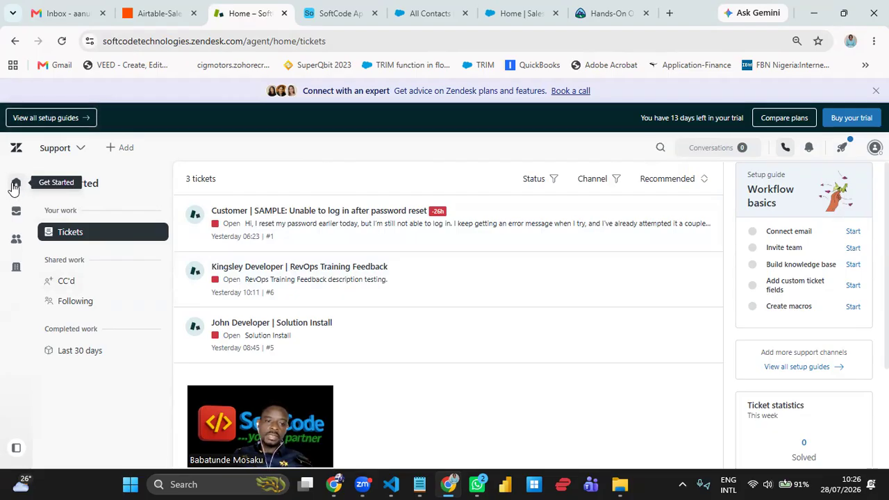
- Open Zendesk's + Add menu offering a new Ticket, User or Organization
left_click(117, 150)
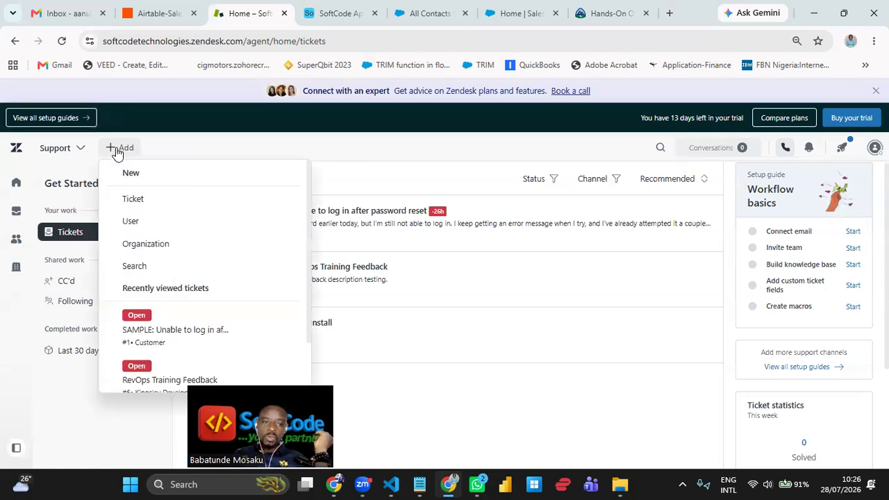
- Open Zendesk's Add new user form, then close it without adding anyone
left_click(144, 222)
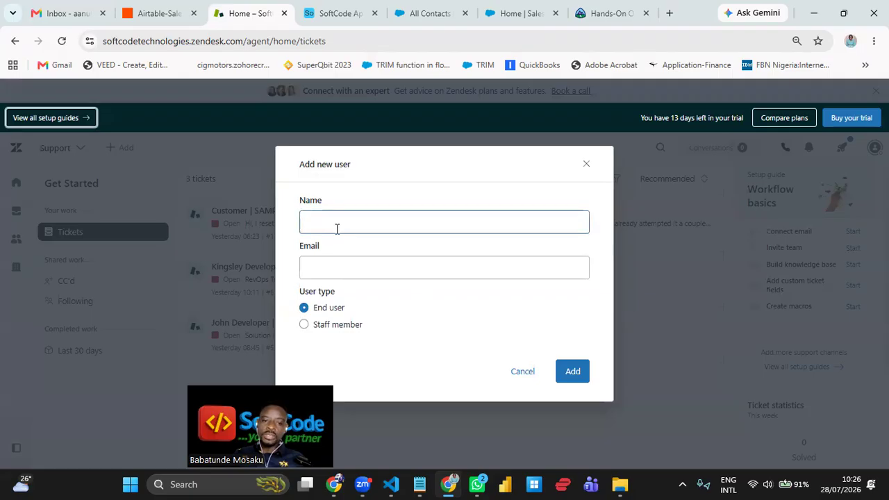
left_click(337, 268)
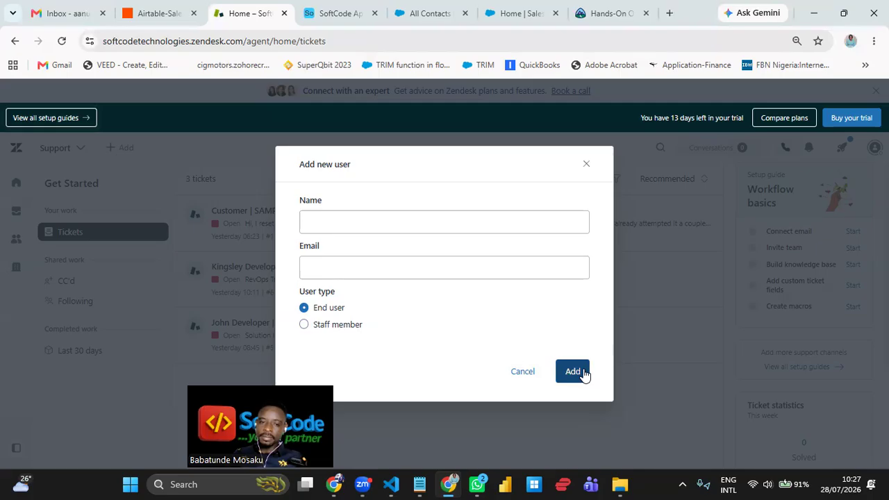
left_click(584, 166)
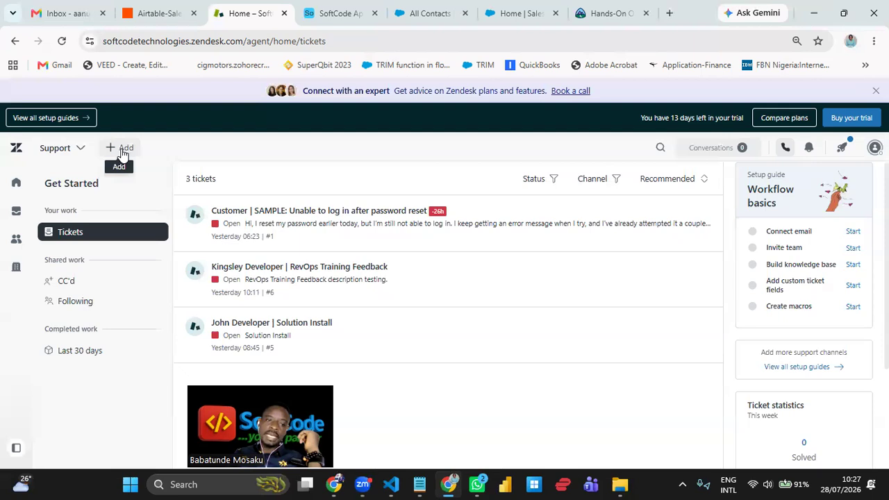
- Start a new Zendesk ticket and pick its requester by searching contacts
left_click(123, 151)
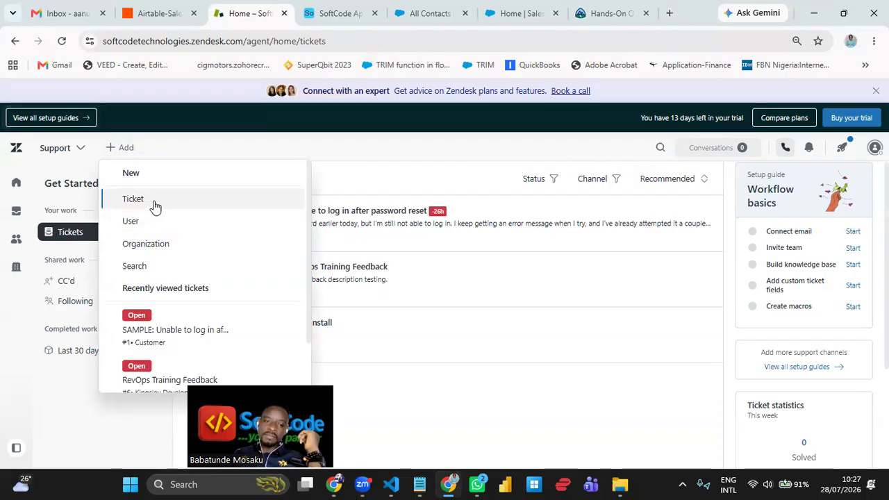
left_click(154, 204)
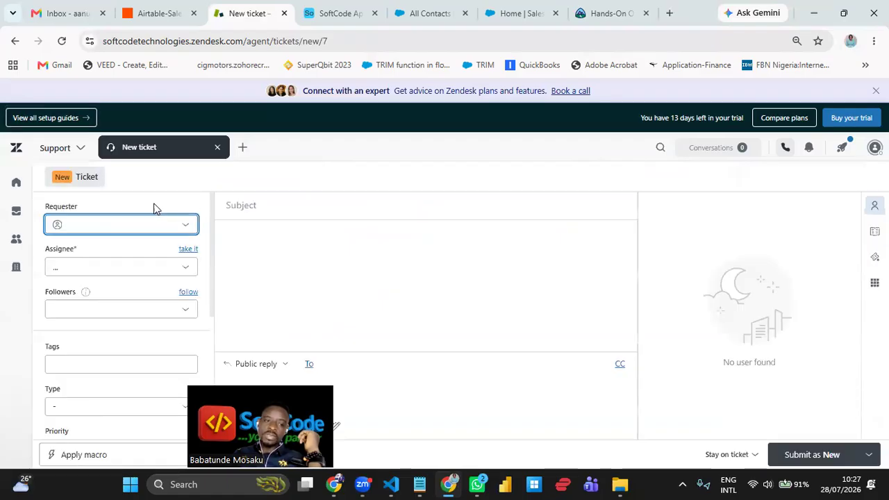
left_click(118, 228)
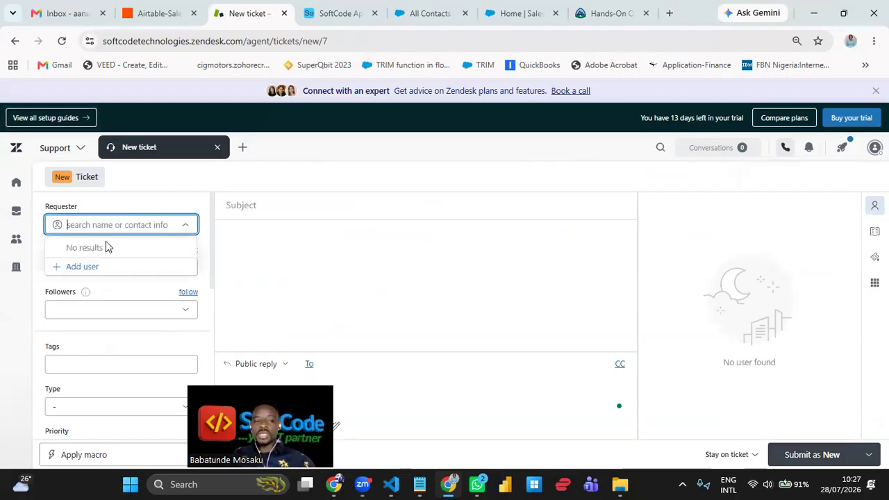
type("king")
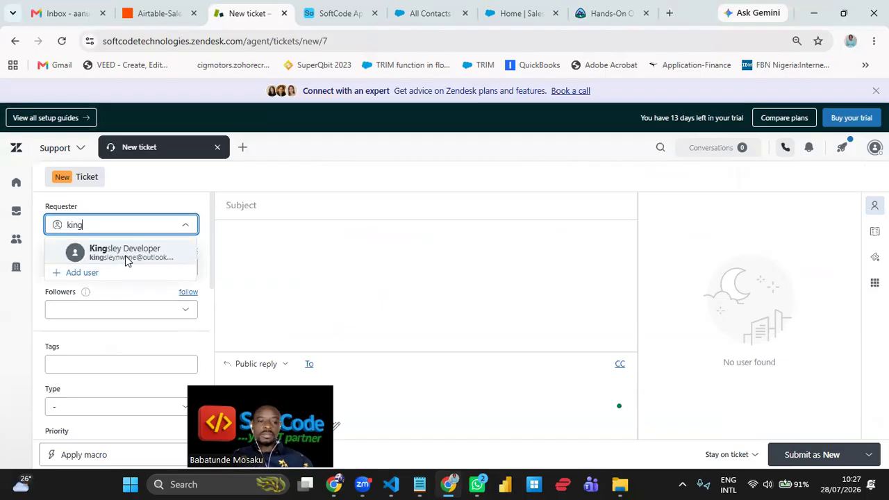
left_click(126, 259)
- Assign the new ticket to the agent under the Support group
left_click(123, 270)
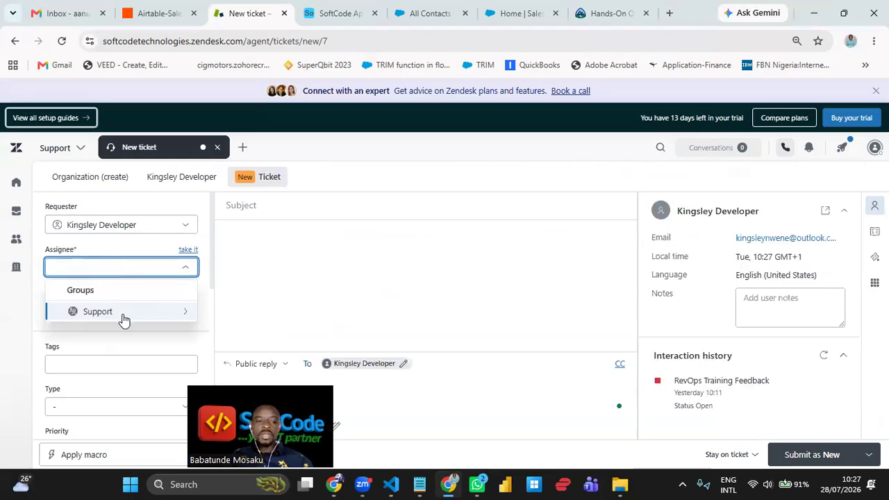
left_click(123, 318)
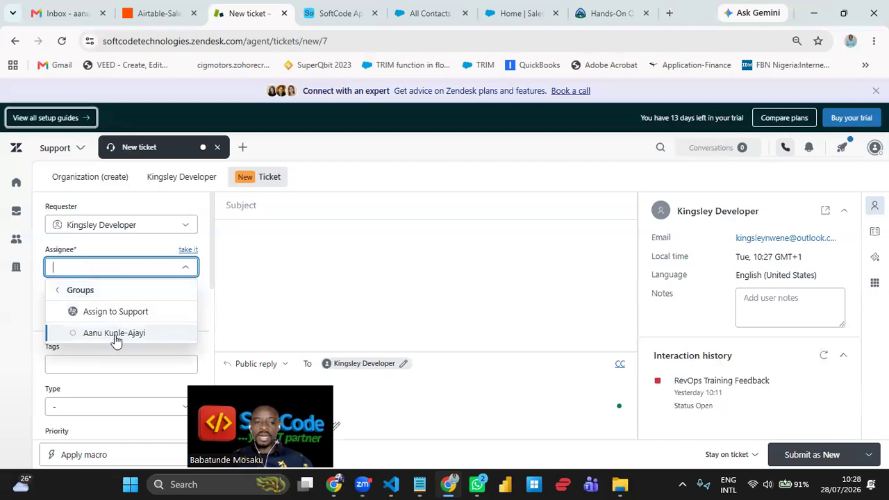
left_click(112, 337)
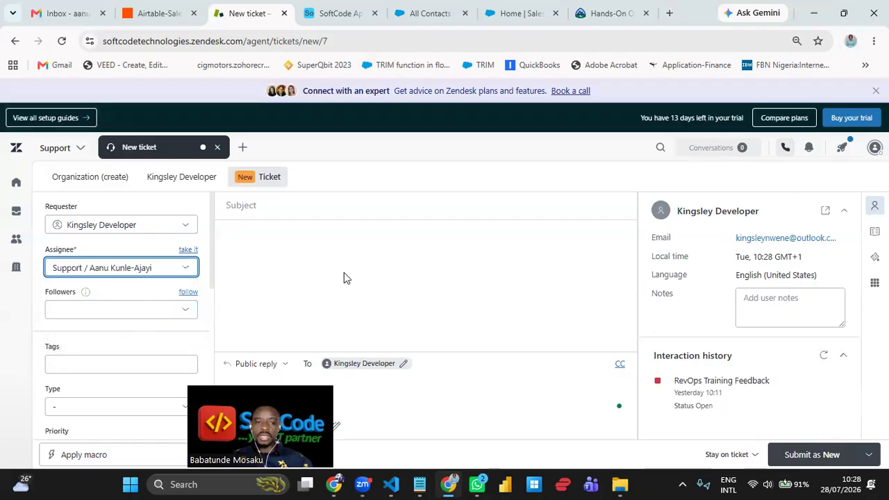
key("Tab")
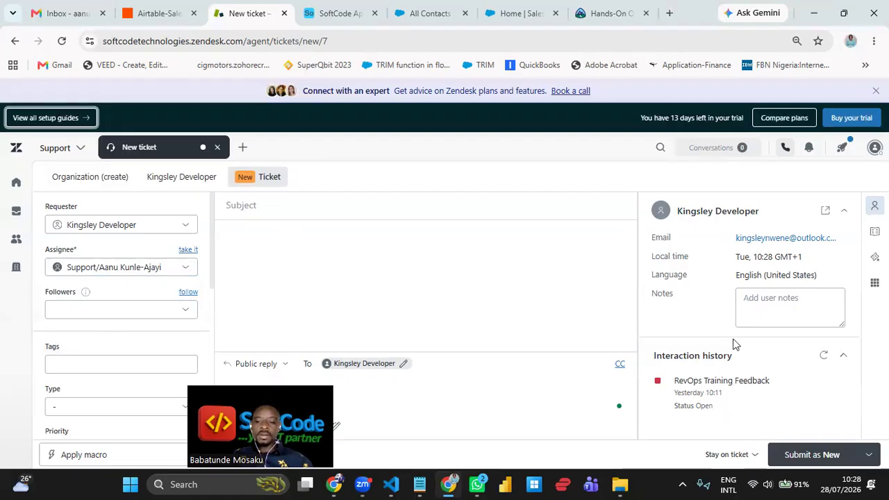
left_click(261, 204)
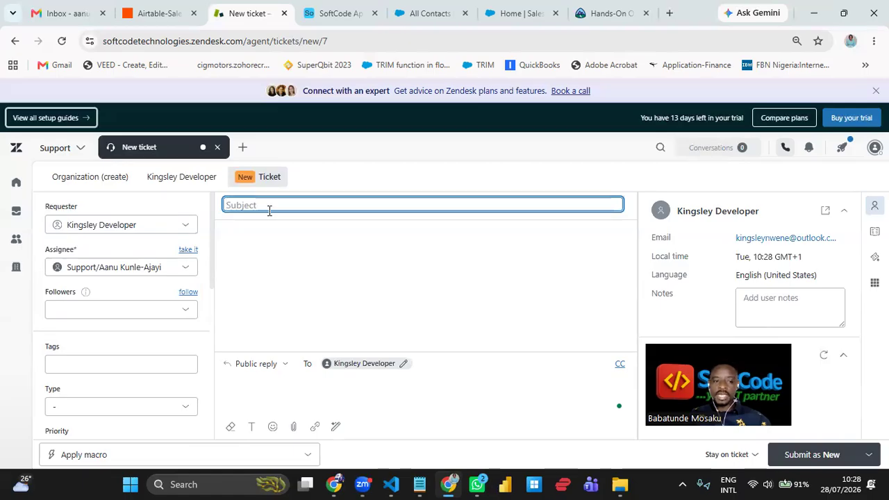
- Submit new ticket 'Testing Creation', reusing the subject as its reply text
type("Testing")
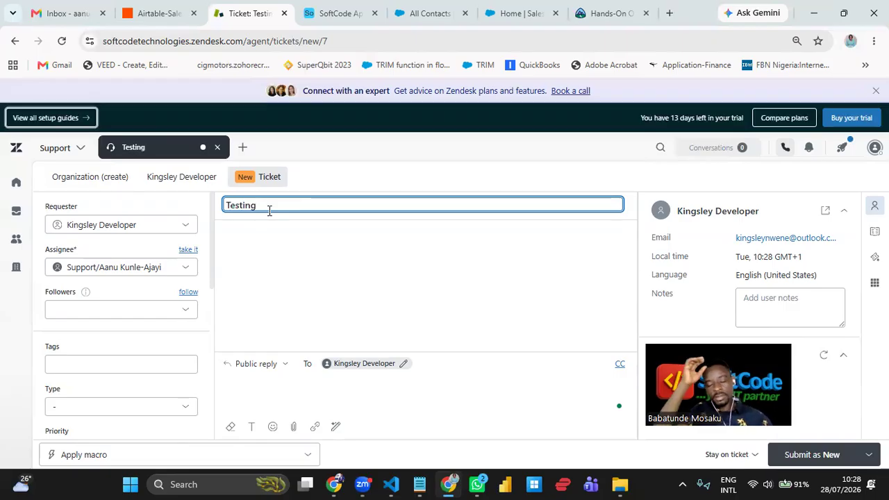
type(" Creati")
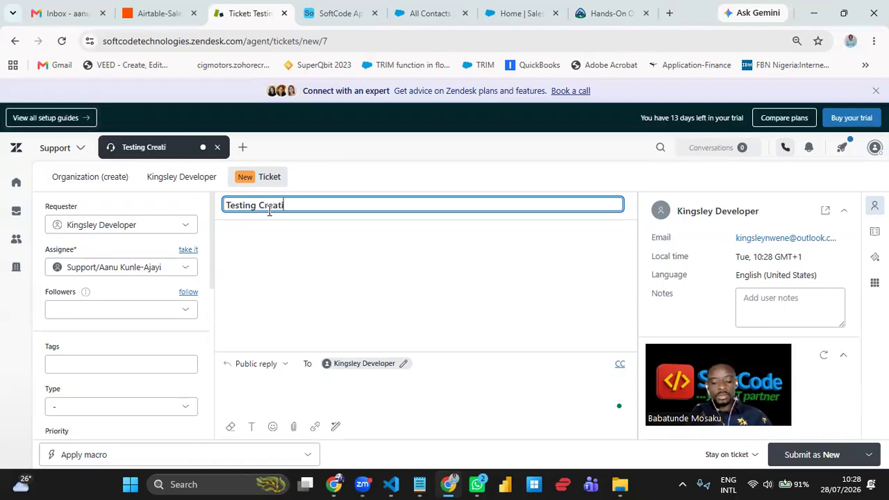
type("on")
key("ctrl+a")
key("ctrl+c")
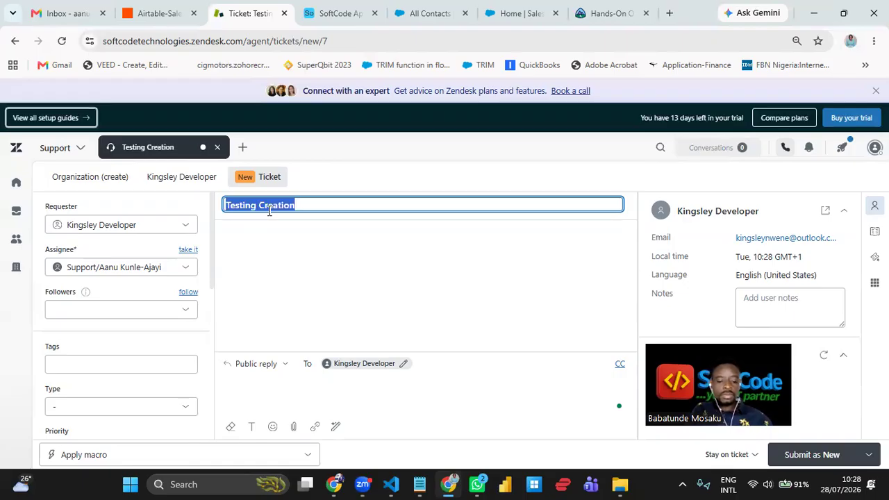
left_click(312, 389)
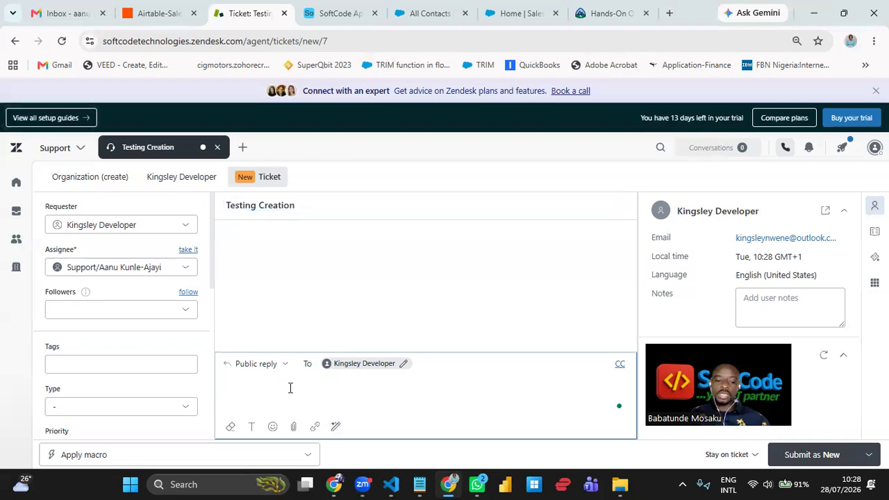
key("ctrl+v")
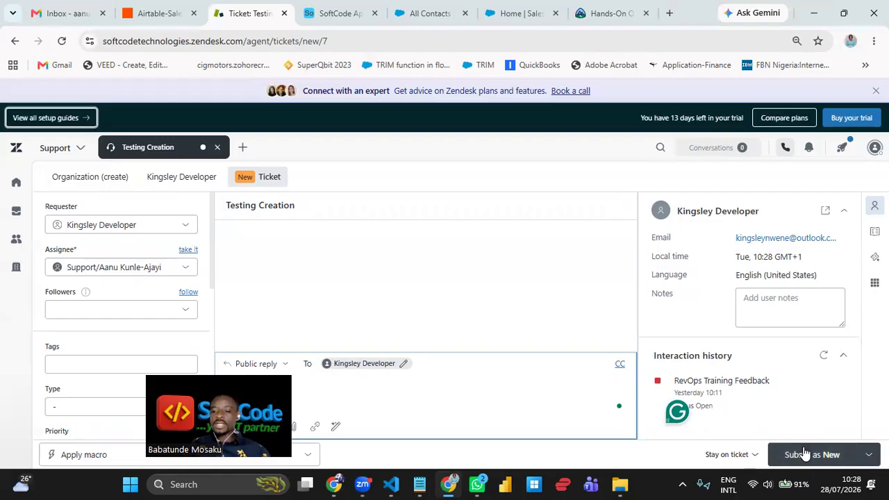
mouse_move(799, 401)
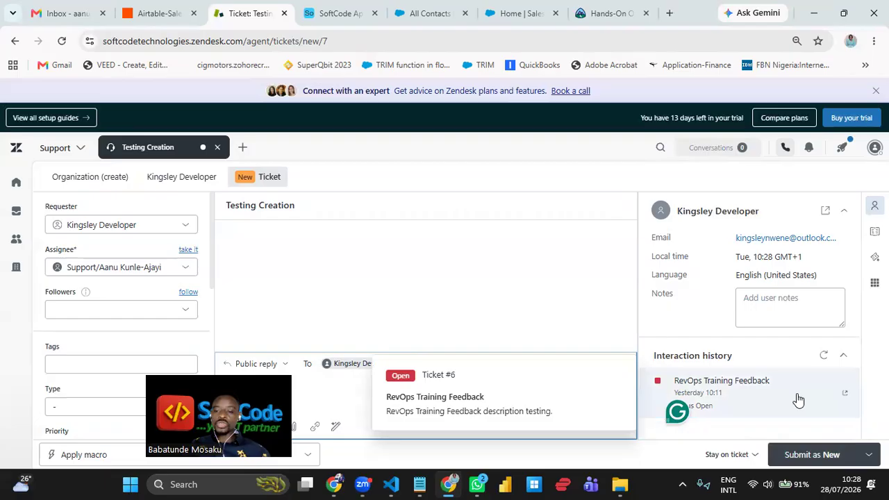
left_click(818, 459)
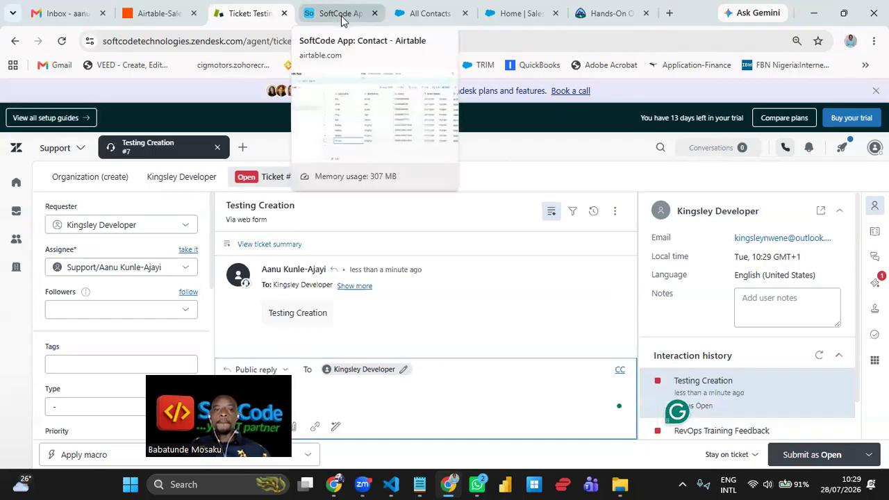
- Back in the Zap, continue with the selected Zendesk test ticket to add step 2
left_click(162, 16)
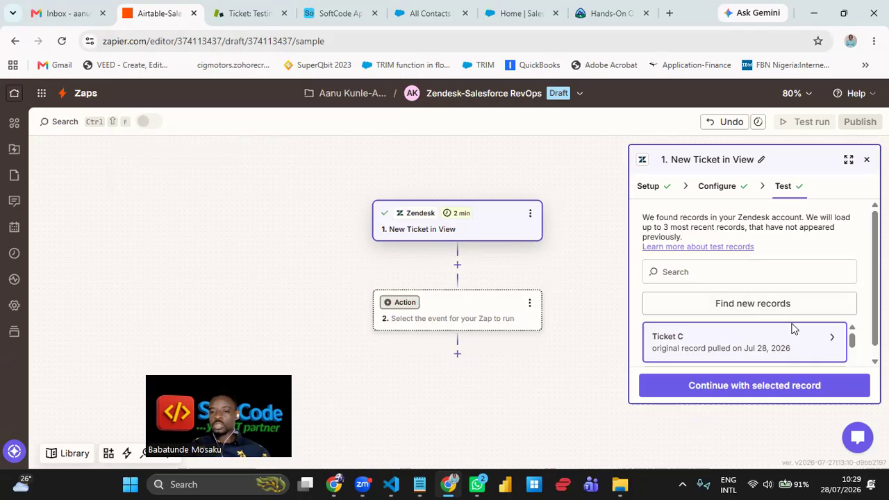
left_click(762, 386)
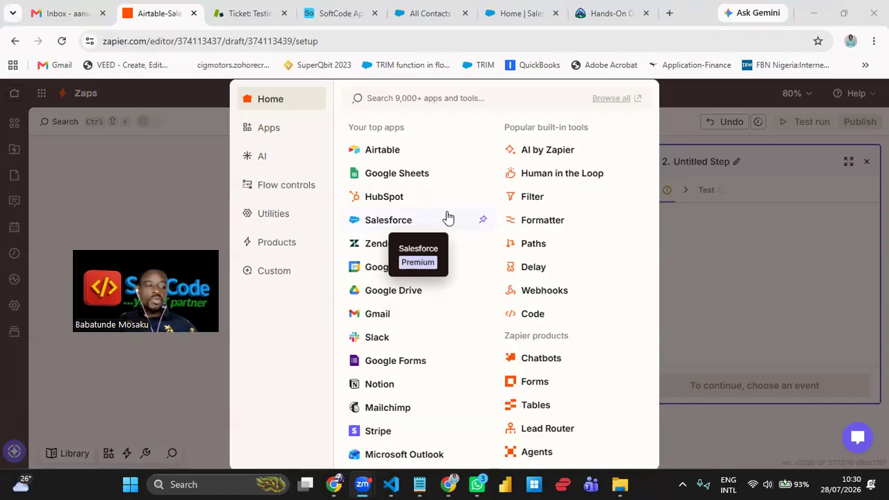
- Pick Salesforce as step 2's app, narrow the settings panel, and list its action events
left_click(408, 224)
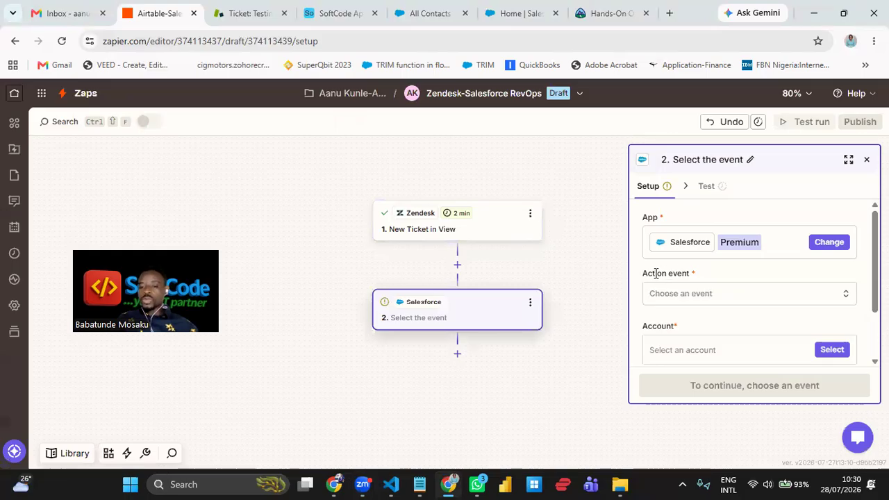
mouse_move(630, 273)
left_mouse_down()
mouse_move(647, 273)
mouse_move(623, 274)
left_mouse_up()
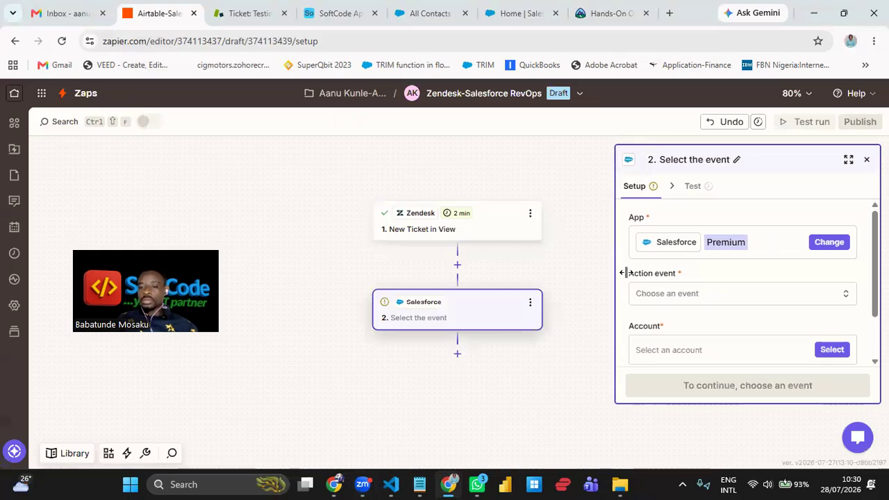
left_click_drag(685, 276, 621, 271)
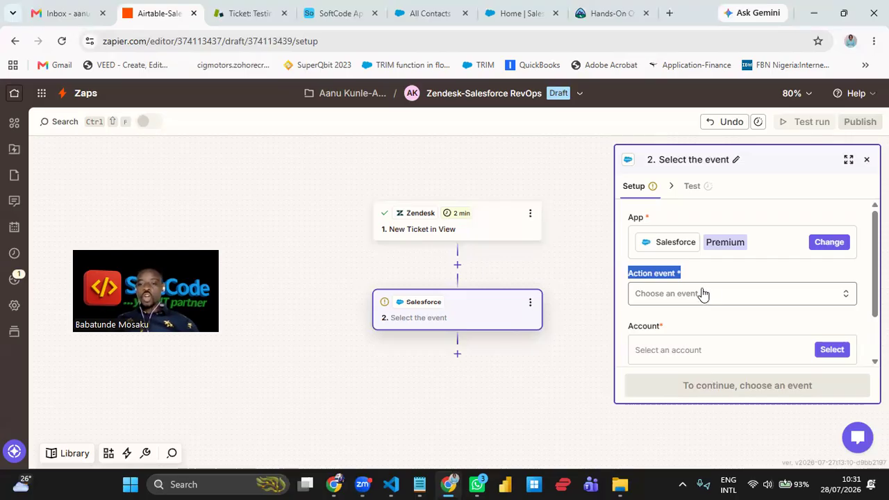
left_click(709, 273)
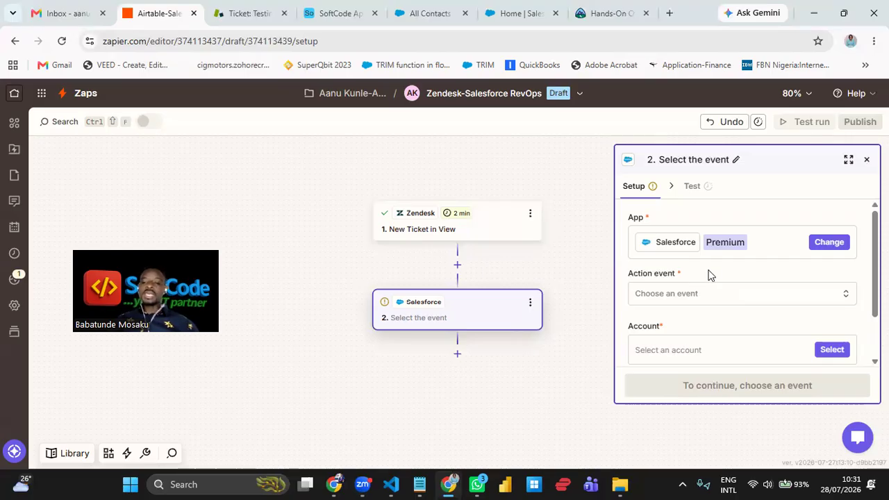
left_click_drag(693, 273, 623, 277)
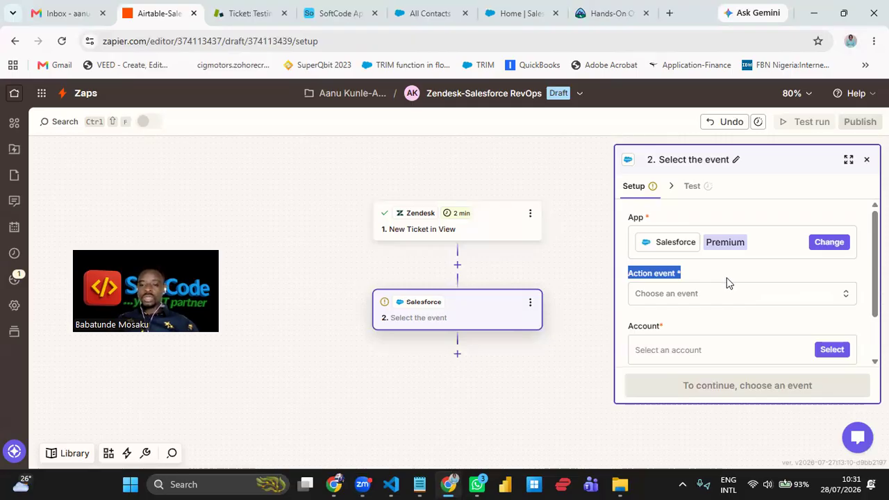
left_click(712, 300)
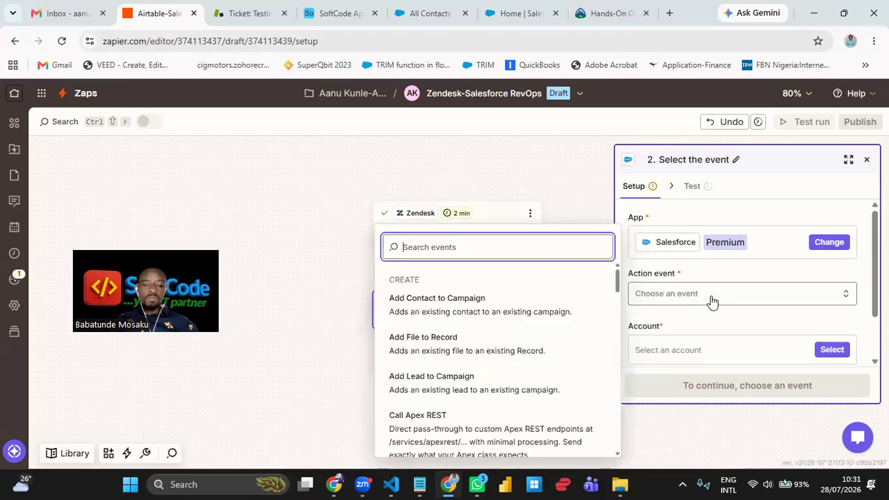
- Search events for 'creat' and select Create Record as the Salesforce action
type("creat")
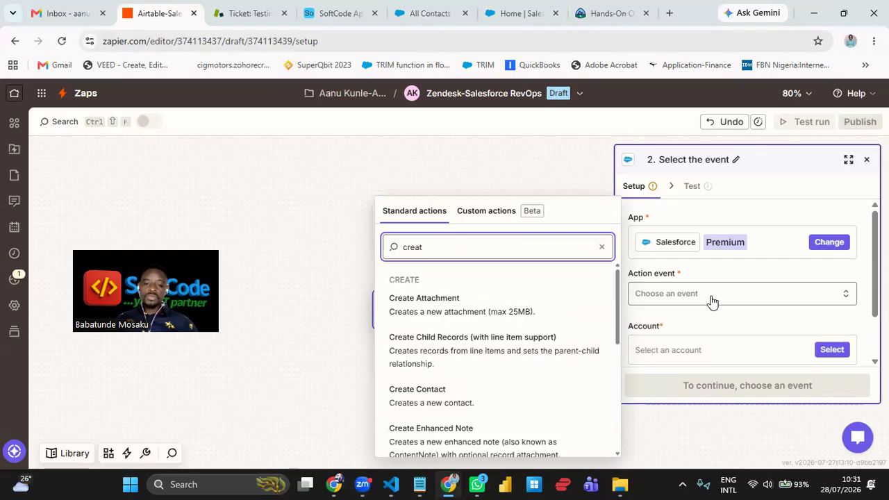
scroll(482, 336, "down", 3)
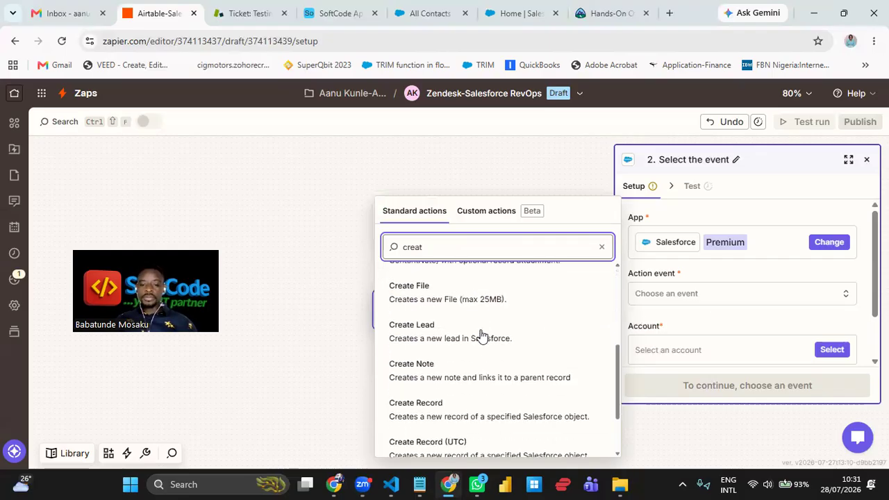
scroll(476, 359, "down", 2)
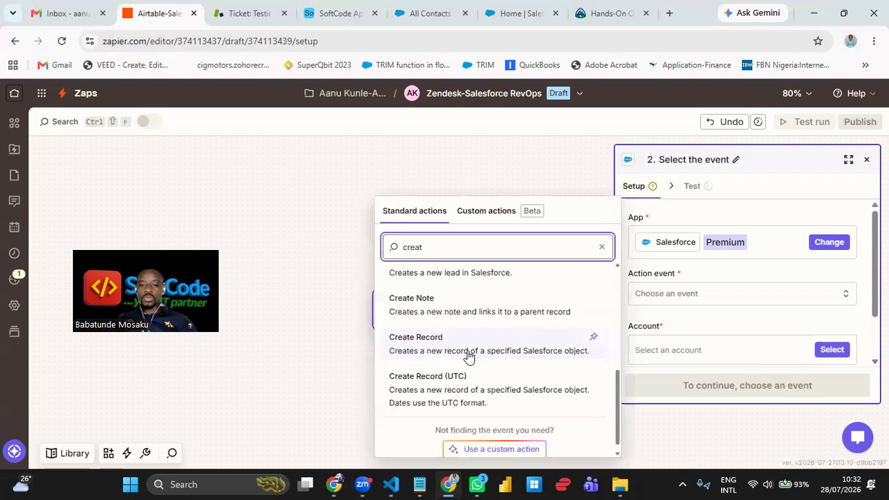
left_click(524, 351)
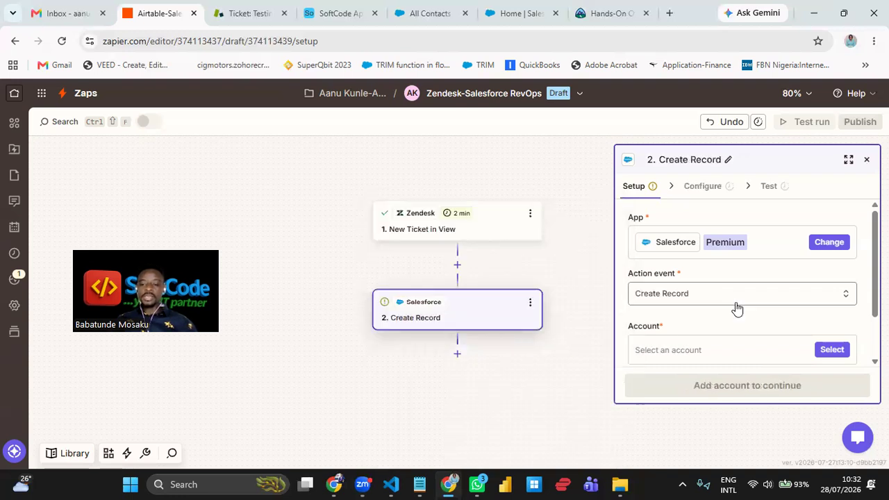
scroll(737, 303, "down", 2)
- Connect the Salesforce account to the Create Record step and continue to Configure
left_click(831, 290)
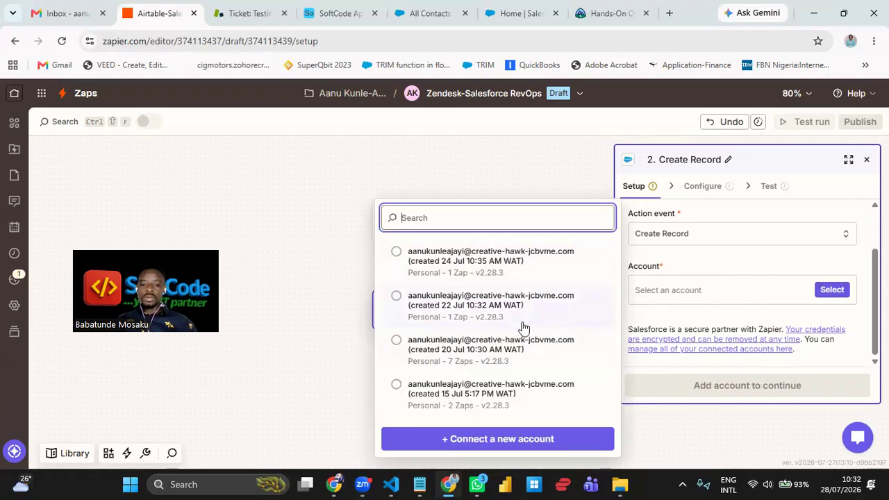
left_click(491, 347)
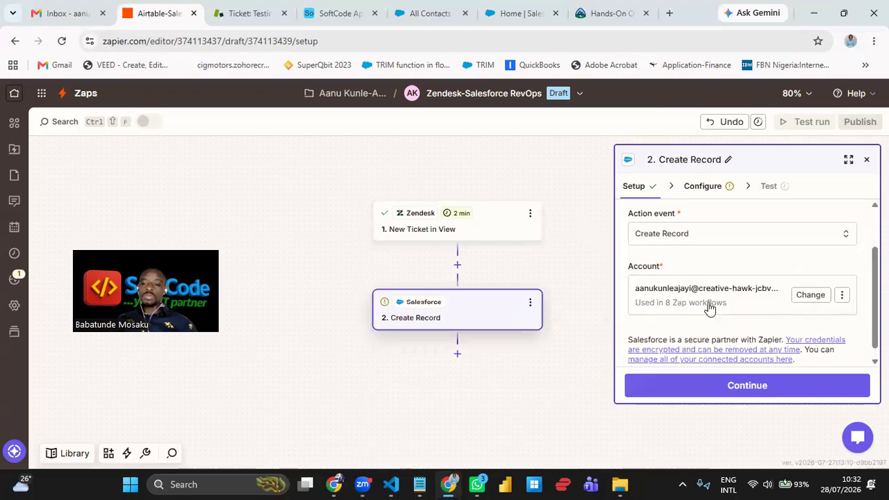
left_click(756, 387)
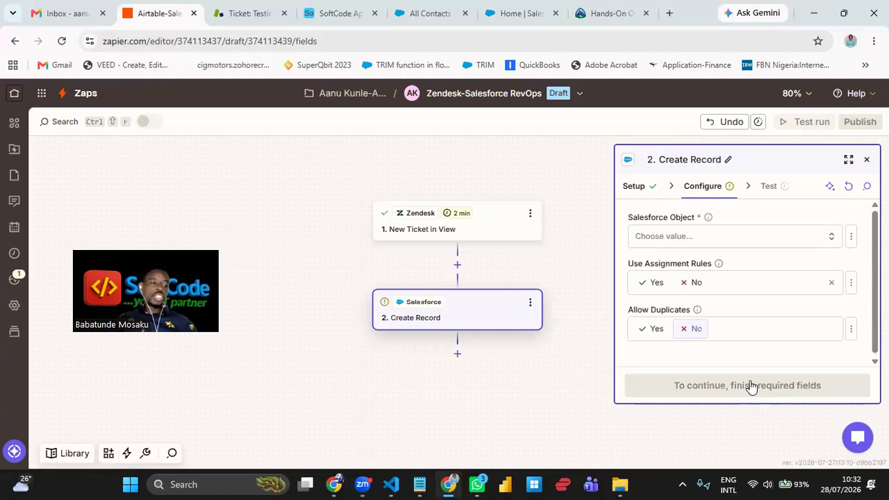
left_click(715, 244)
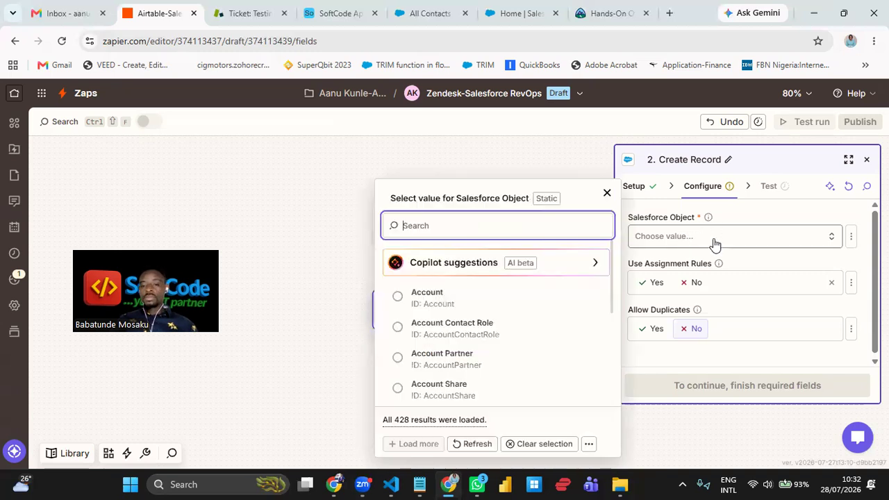
type("case")
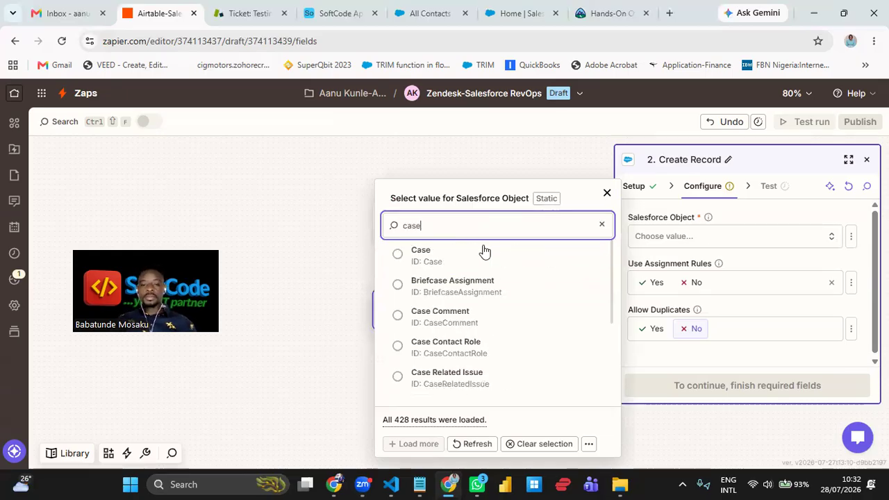
left_click(463, 260)
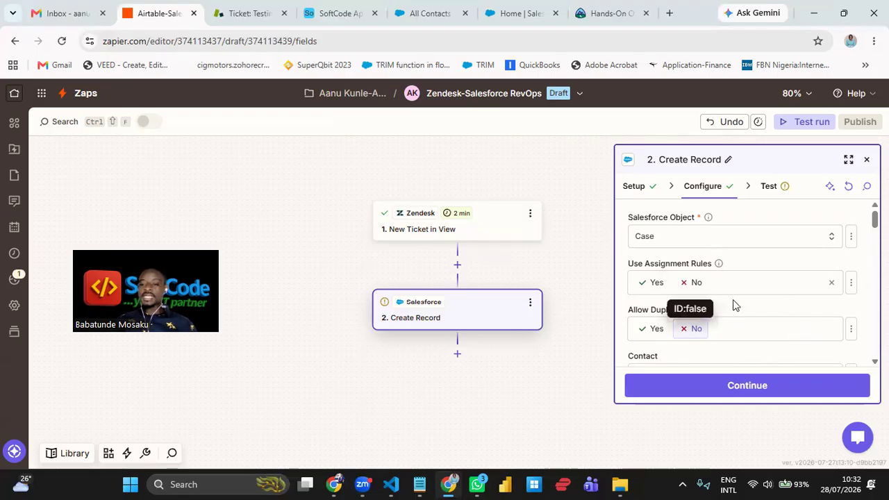
left_click(698, 329)
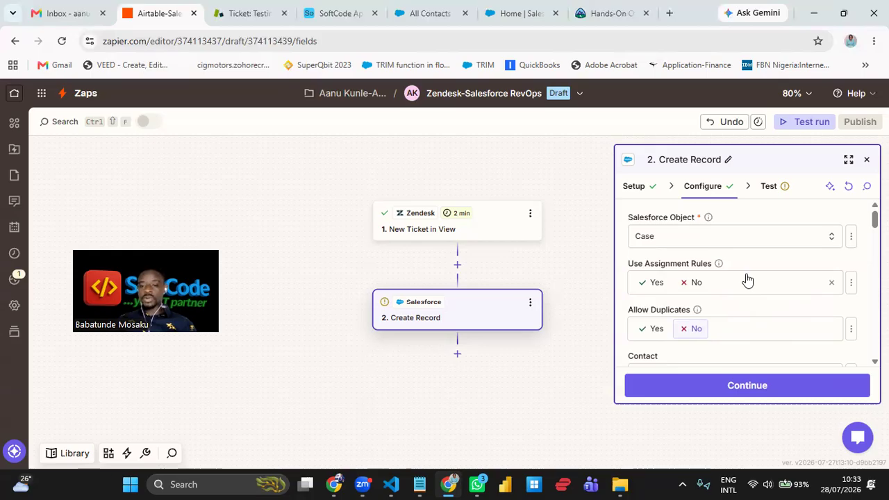
scroll(748, 279, "down", 2)
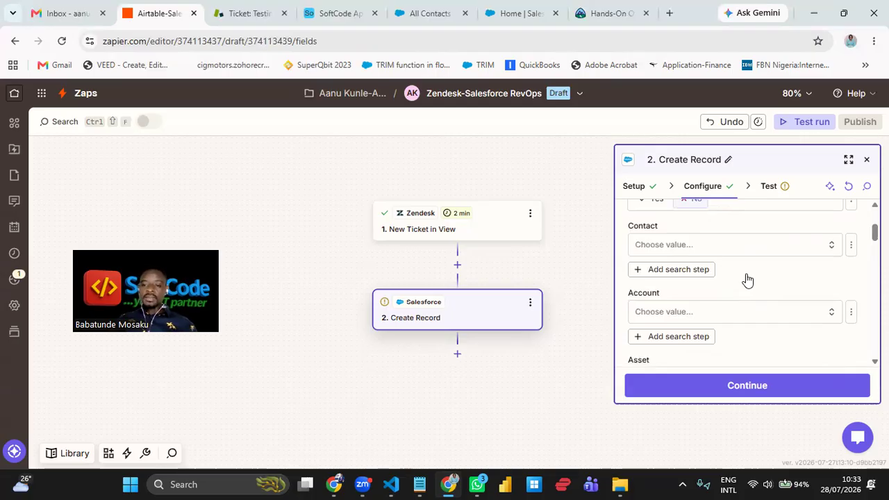
scroll(747, 279, "down", 2)
scroll(756, 299, "down", 1)
scroll(755, 295, "down", 1)
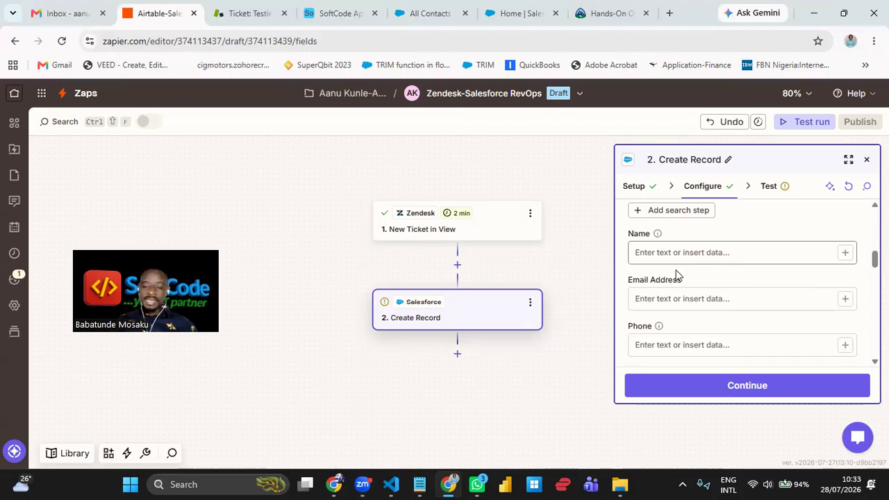
- Map the Zendesk Requester Name into the record's Name field
left_click(846, 257)
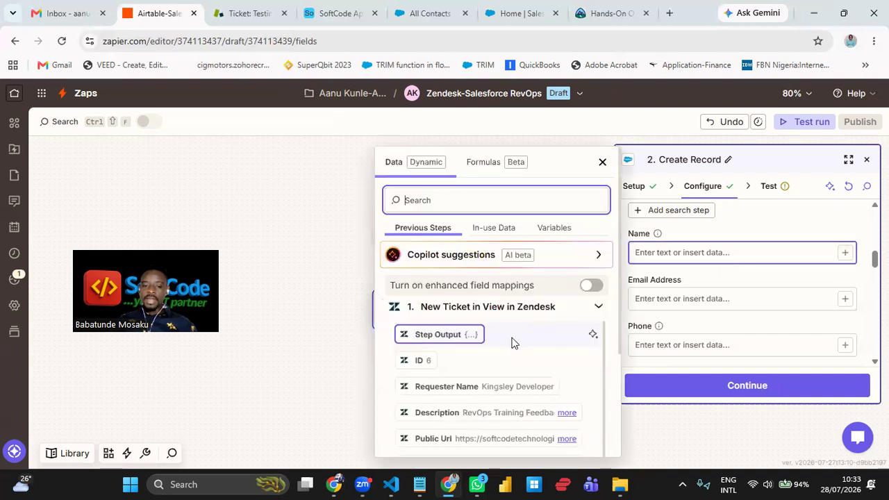
left_click(489, 394)
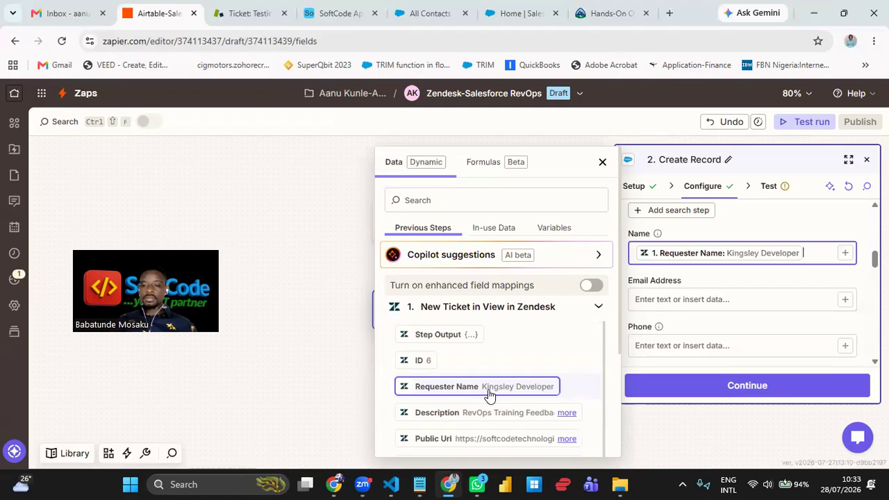
scroll(717, 300, "up", 2)
scroll(714, 303, "up", 2)
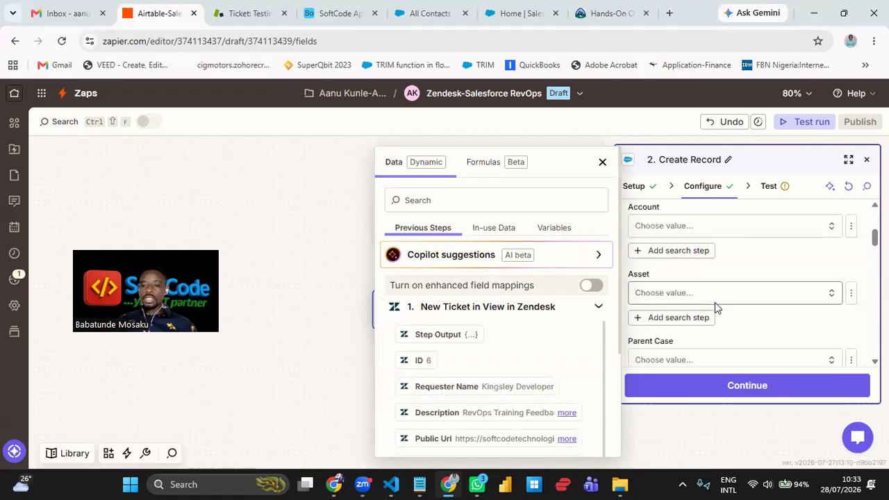
scroll(718, 298, "up", 2)
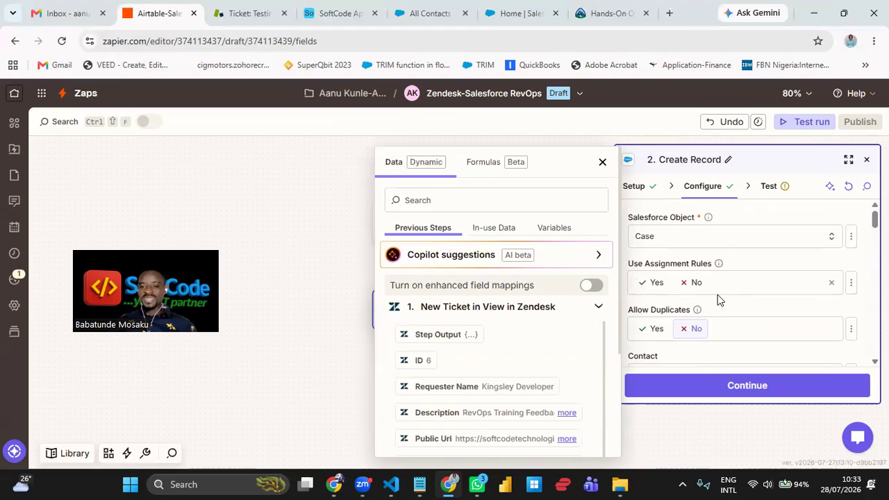
- Set the Salesforce Object to Case and leave Allow Duplicates as No
left_click(758, 241)
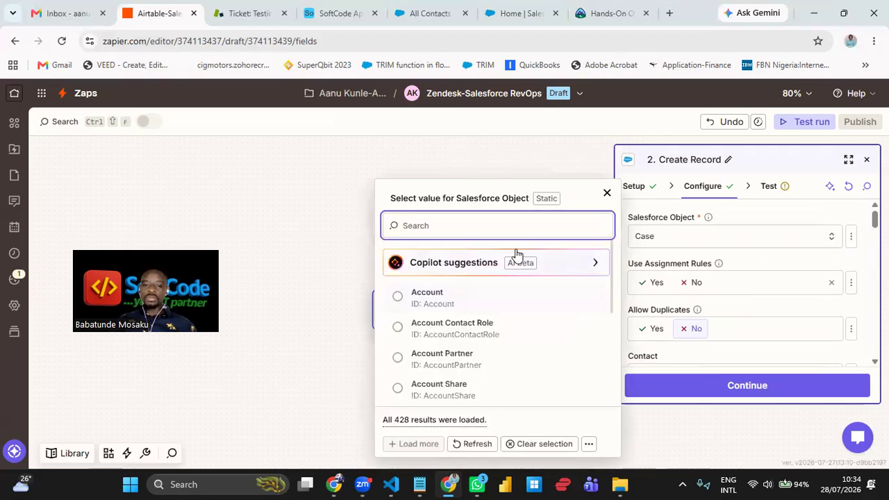
type("case")
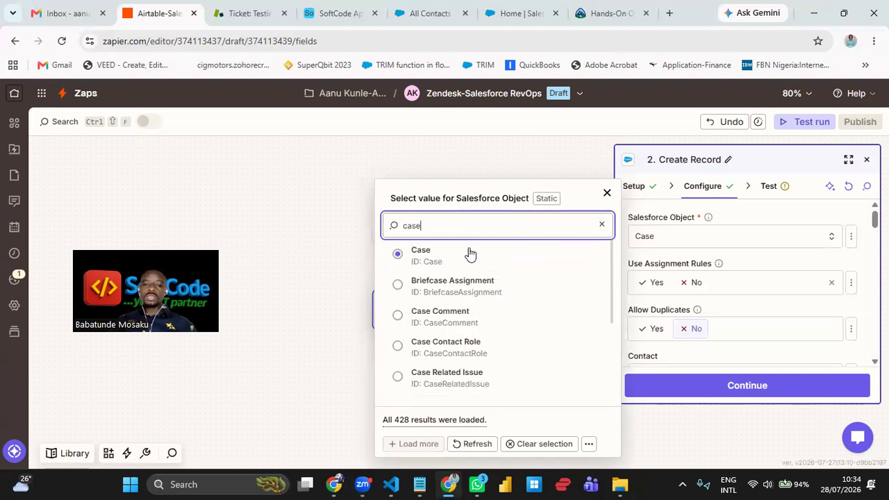
left_click(470, 254)
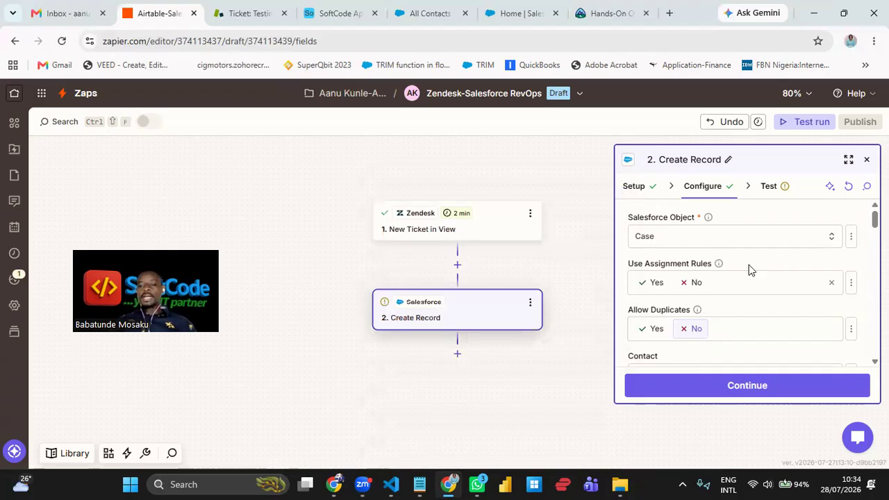
left_click(702, 329)
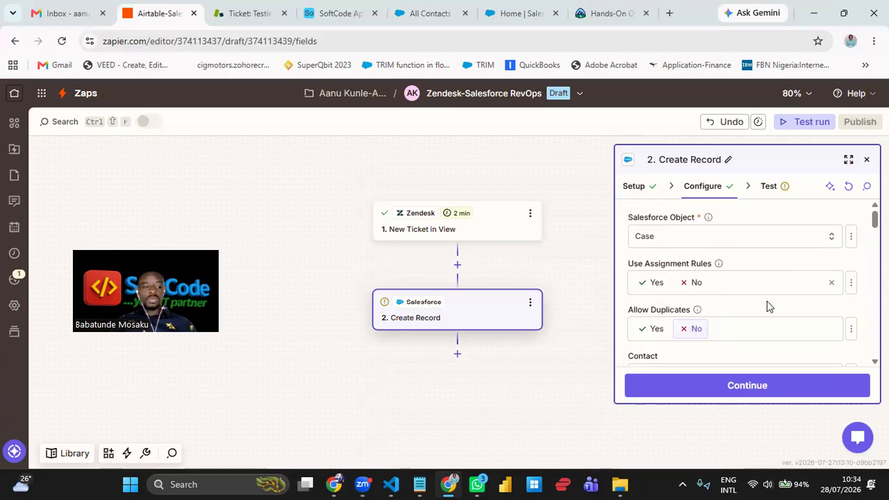
scroll(767, 301, "down", 2)
scroll(768, 307, "down", 5)
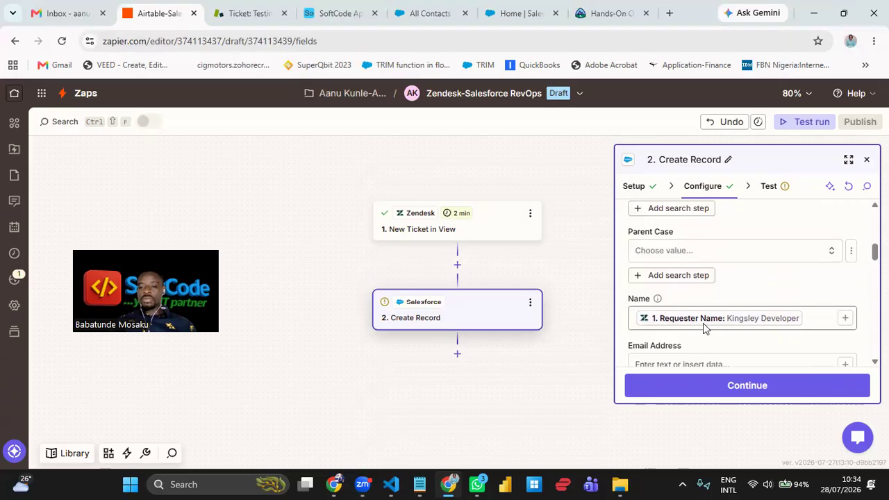
scroll(725, 338, "down", 2)
scroll(724, 337, "up", 1)
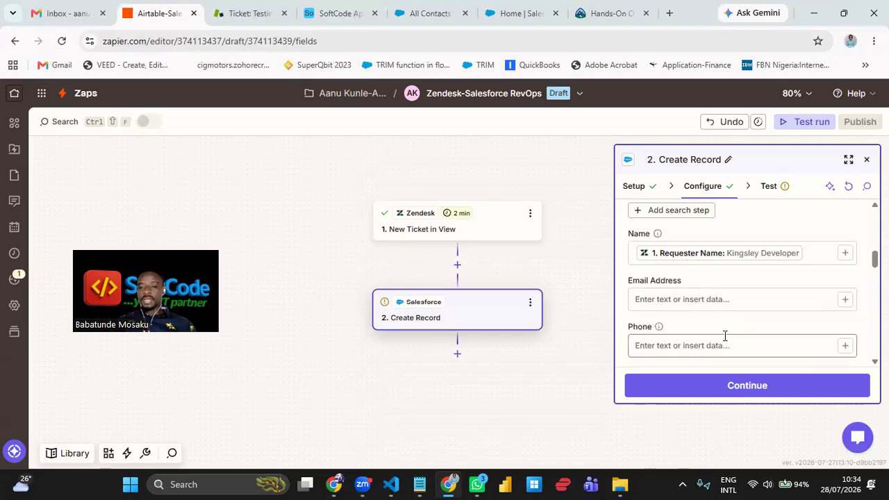
- Map the Zendesk Requester Email into the Email Address field
left_click(844, 300)
scroll(469, 337, "down", 2)
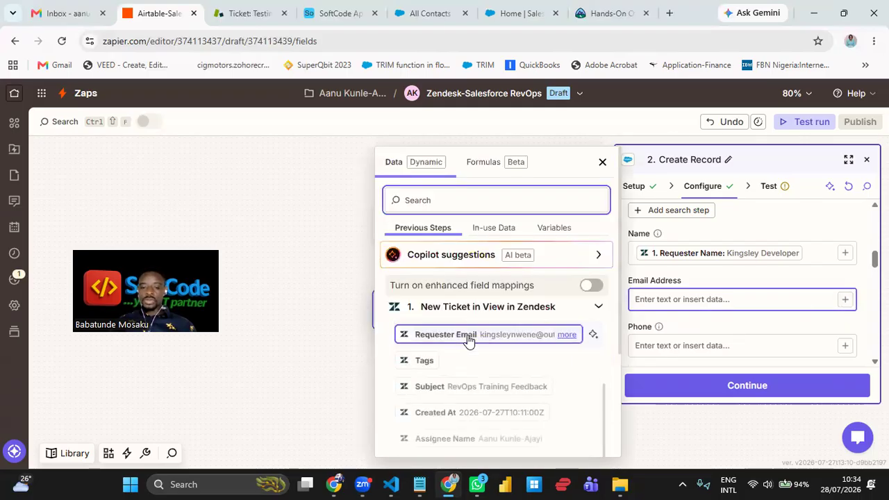
left_click(518, 336)
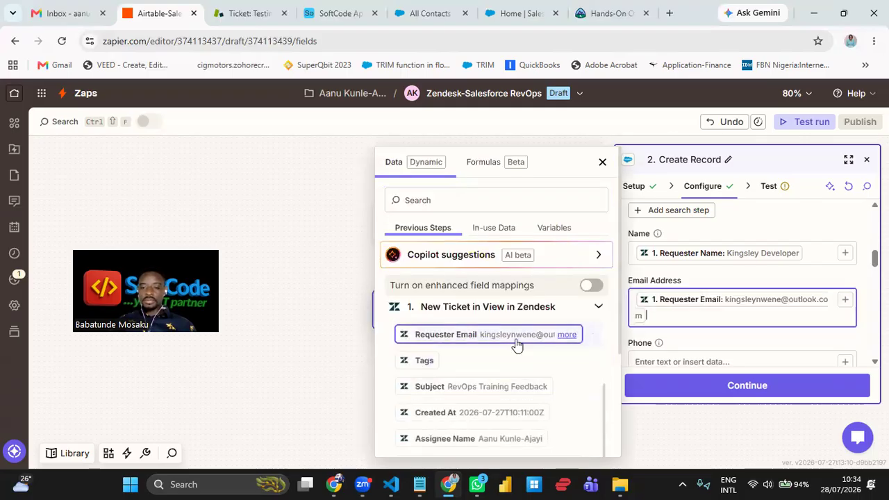
left_click(698, 348)
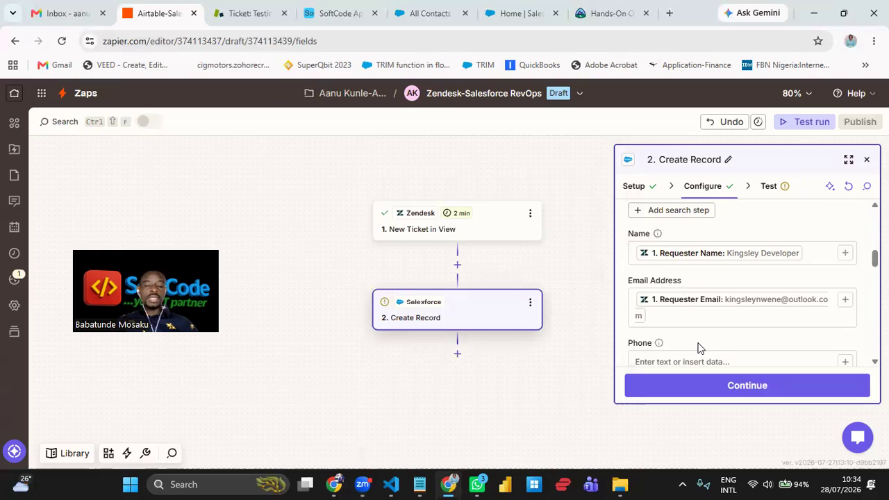
scroll(705, 334, "down", 3)
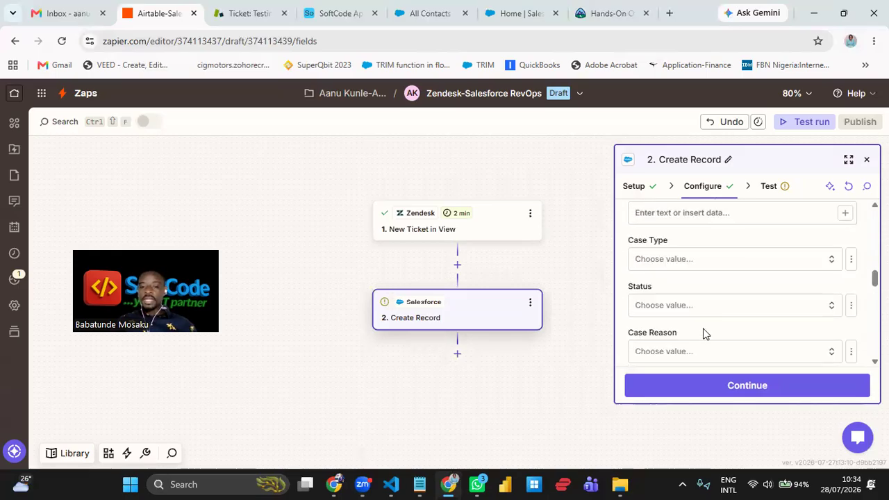
scroll(714, 305, "down", 1)
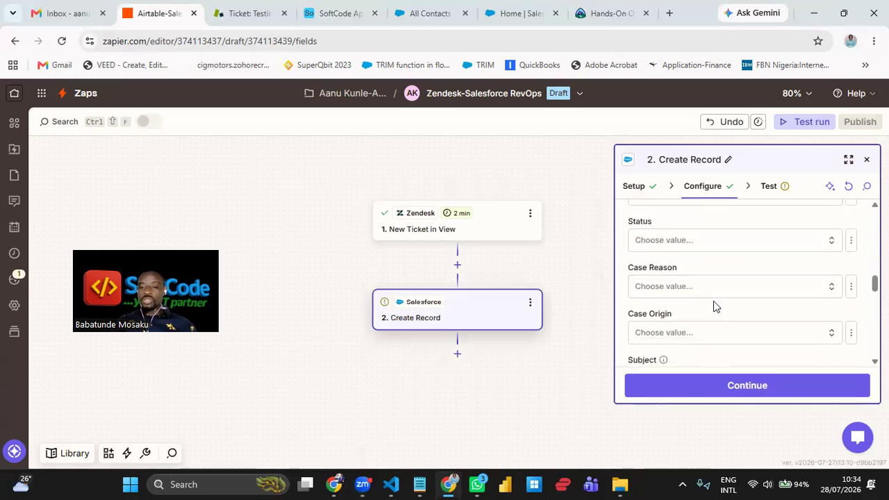
scroll(714, 301, "down", 2)
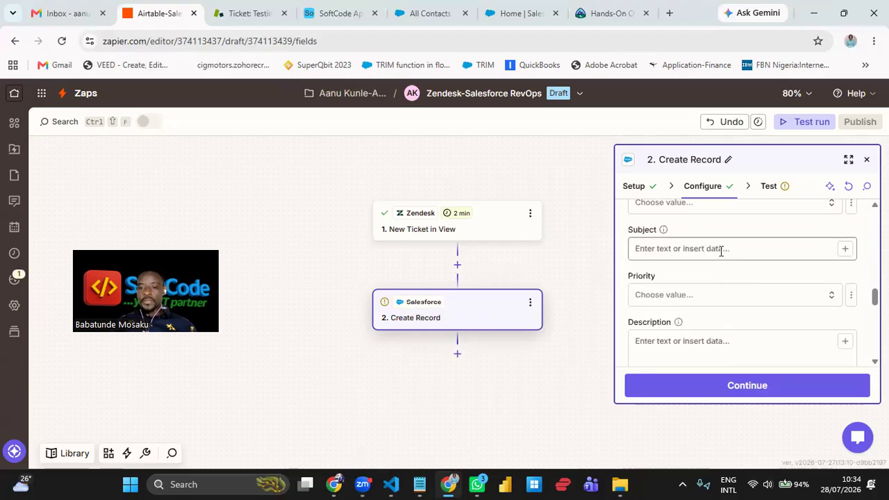
- Map the Zendesk ticket Subject into the Case's Subject field
left_click(844, 251)
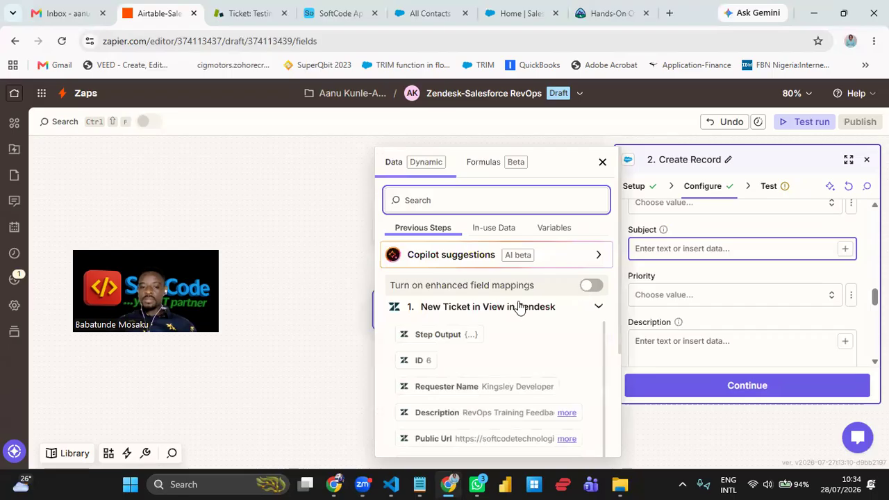
scroll(472, 332, "down", 3)
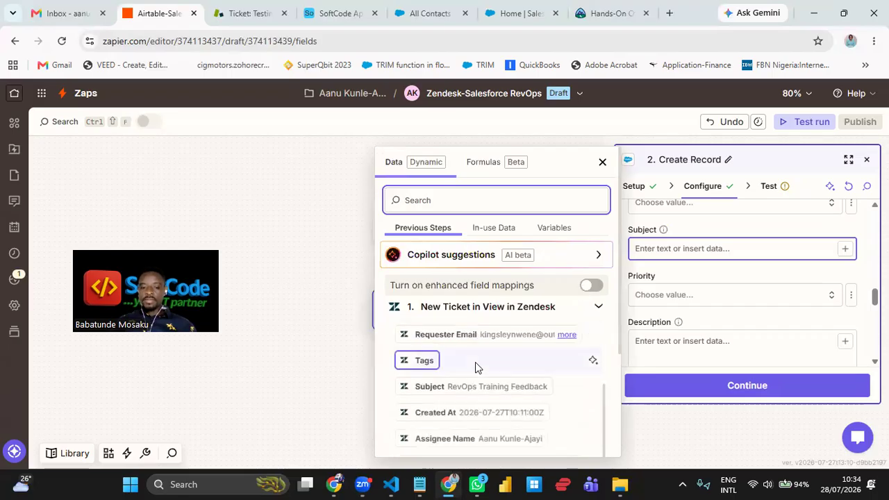
left_click(489, 387)
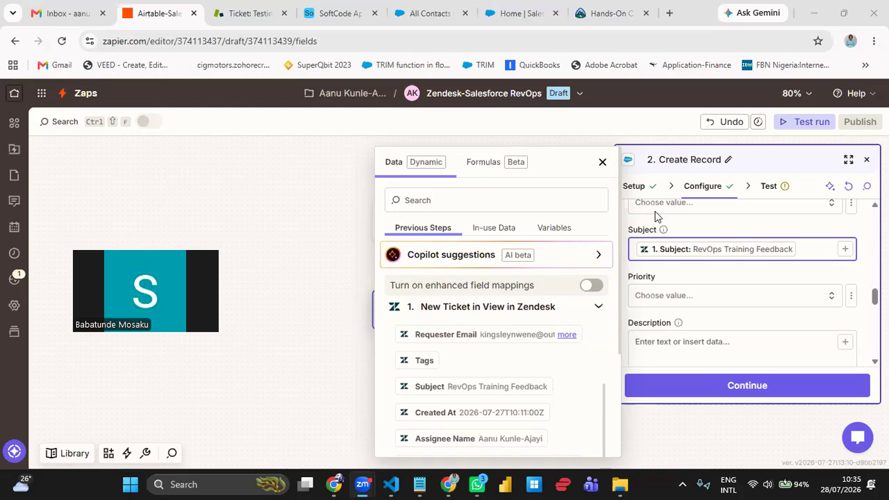
left_click(603, 162)
scroll(725, 286, "down", 5)
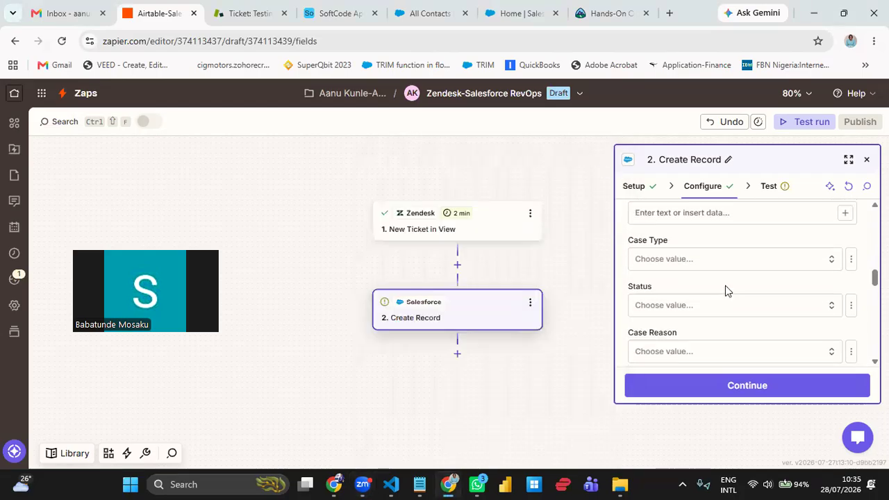
scroll(725, 285, "up", 1)
scroll(725, 285, "up", 2)
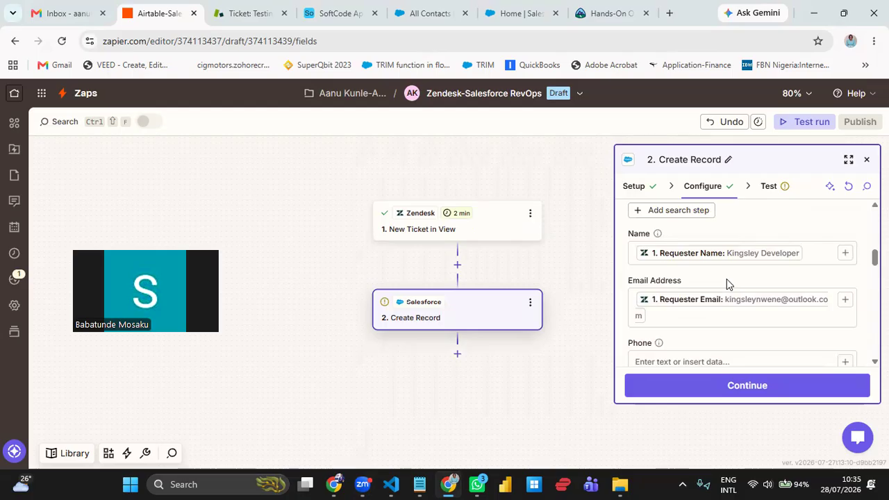
scroll(727, 285, "up", 2)
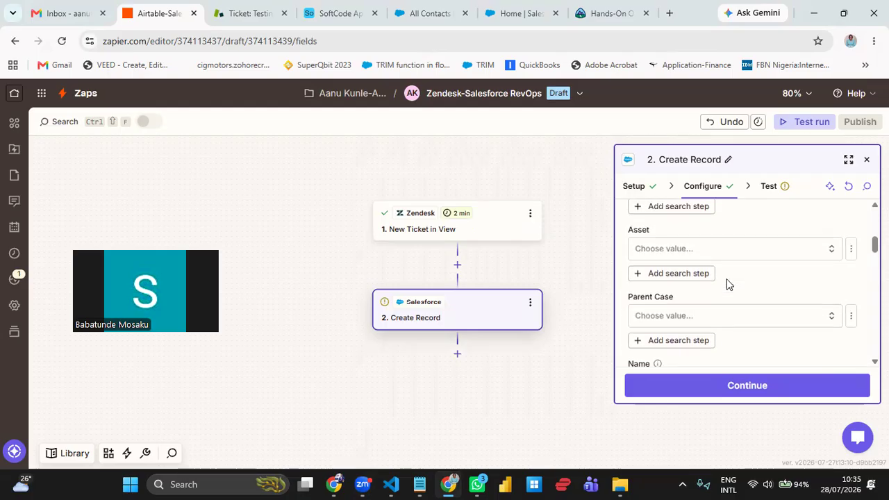
scroll(727, 282, "down", 8)
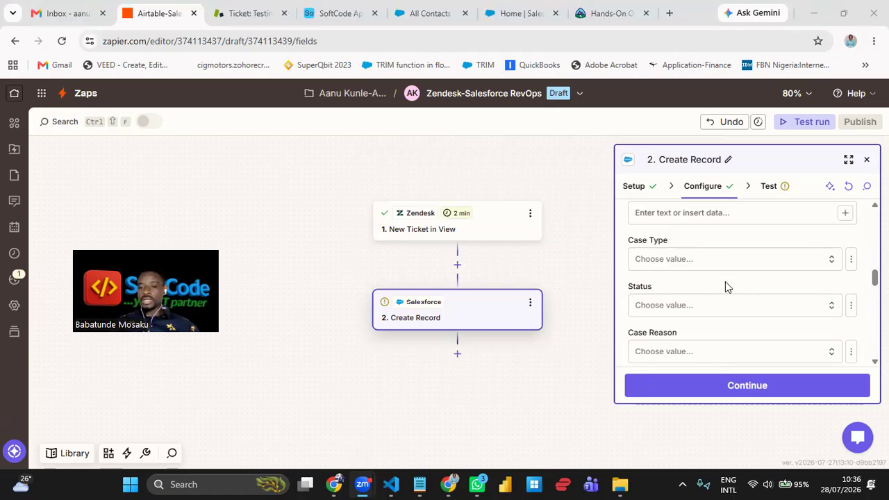
scroll(726, 282, "down", 2)
scroll(725, 282, "down", 1)
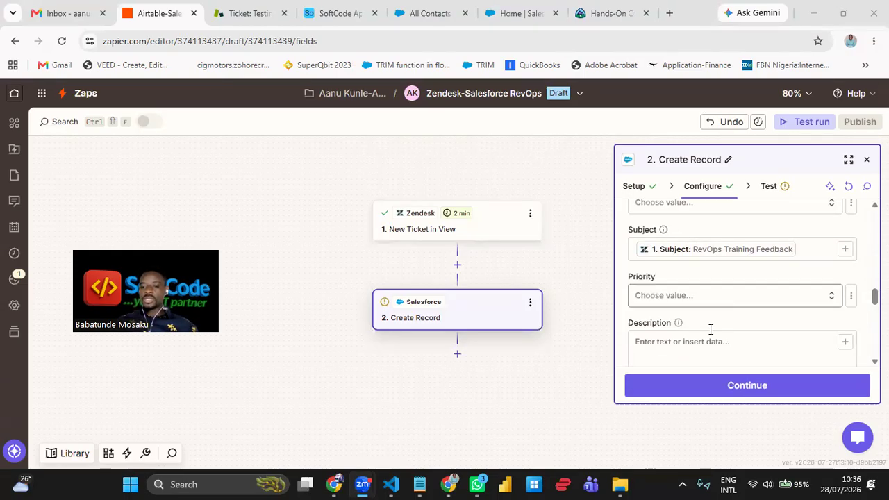
scroll(730, 320, "down", 1)
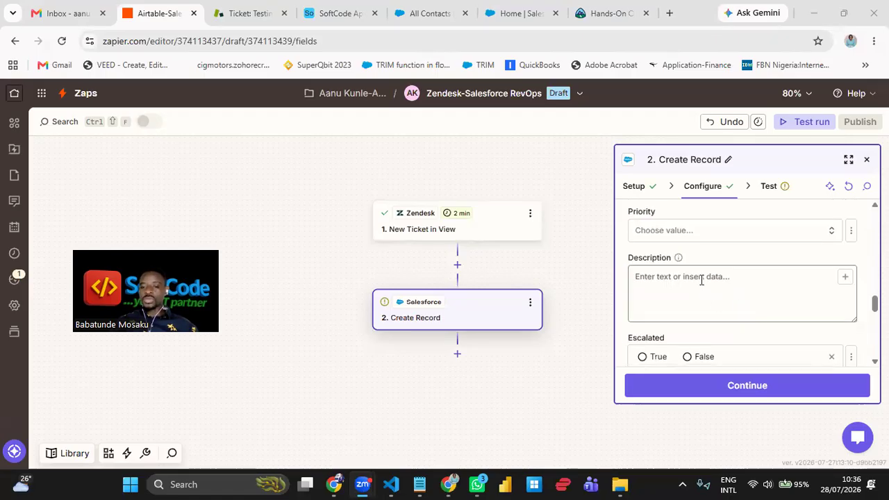
- Map the Zendesk ticket Description into the Case Description, then proceed to testing
left_click(845, 281)
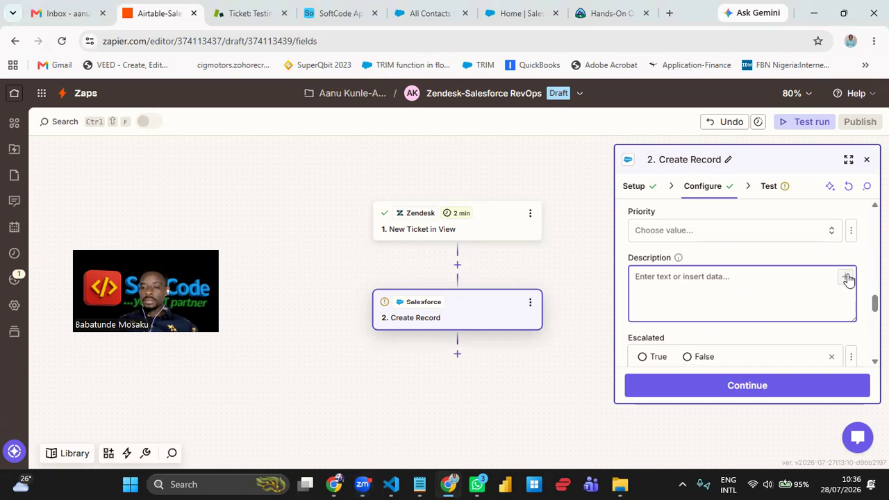
left_click(808, 259)
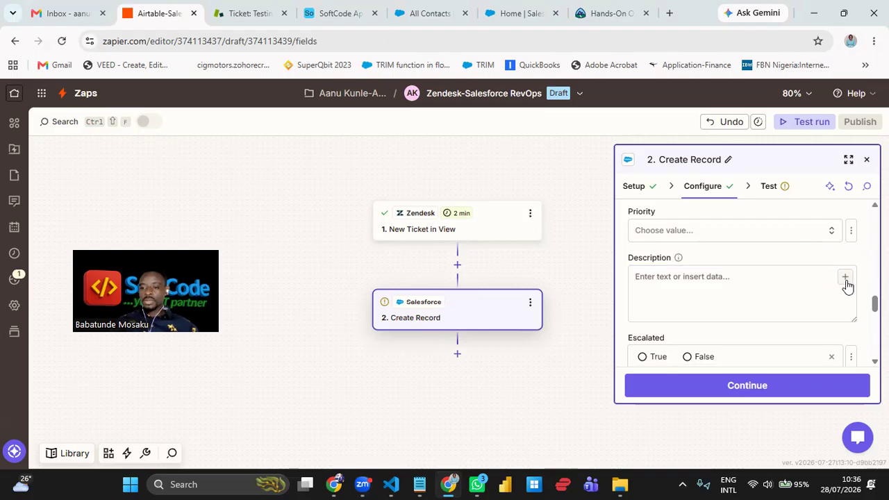
left_click(845, 279)
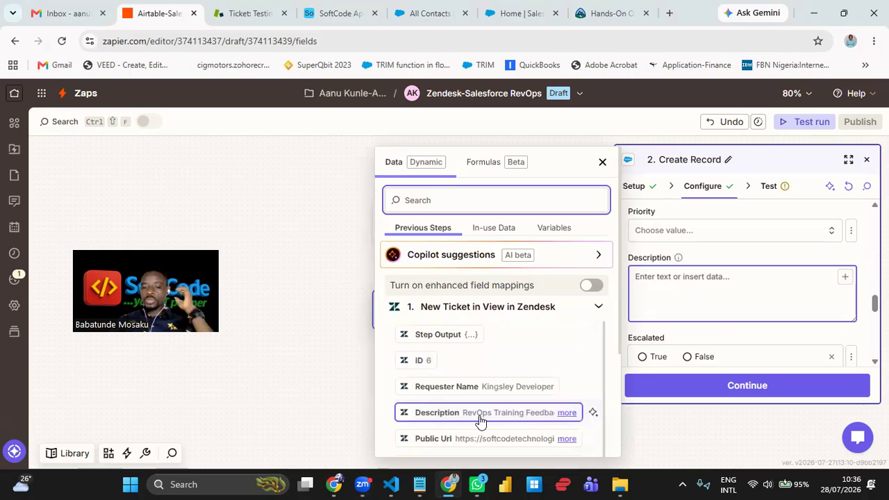
left_click(481, 412)
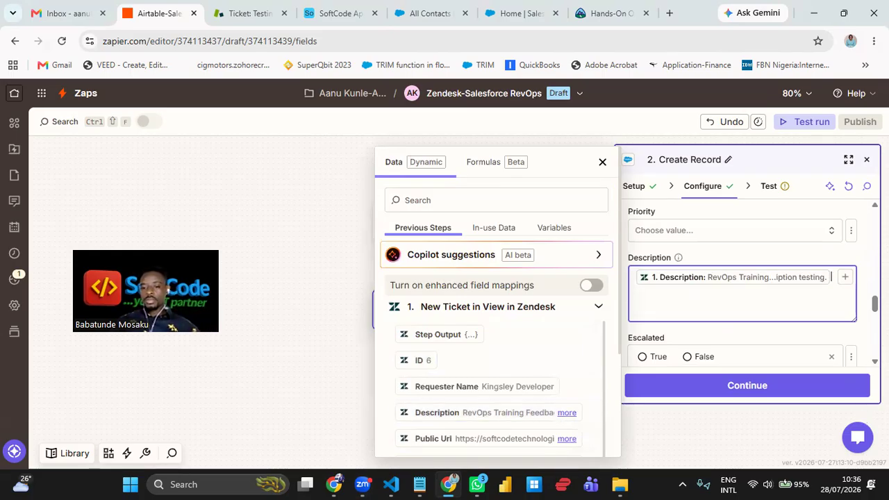
left_click(786, 345)
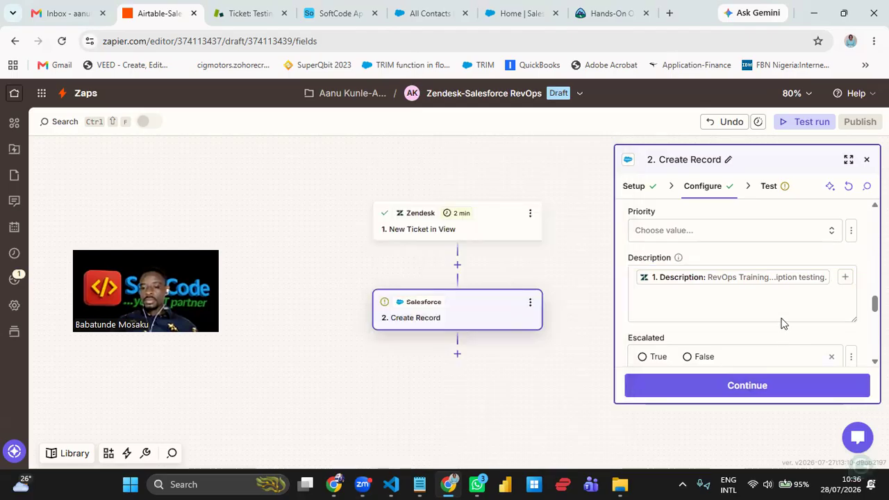
scroll(781, 330, "down", 2)
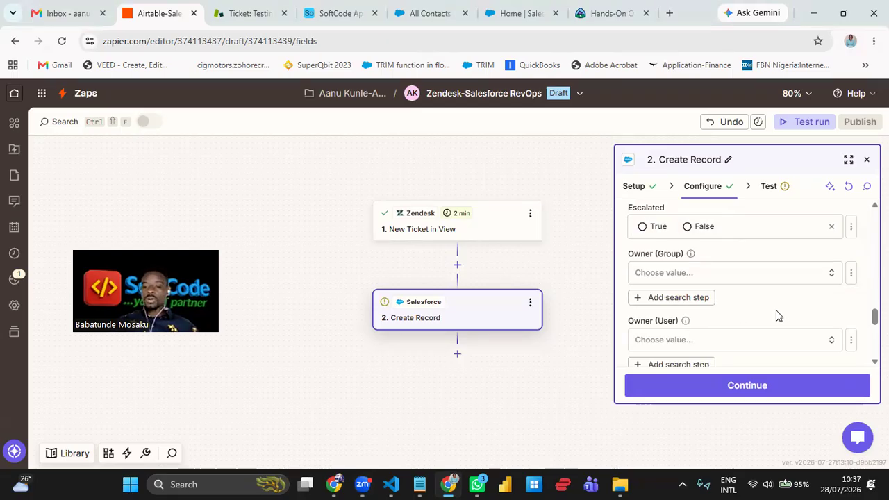
left_click(799, 387)
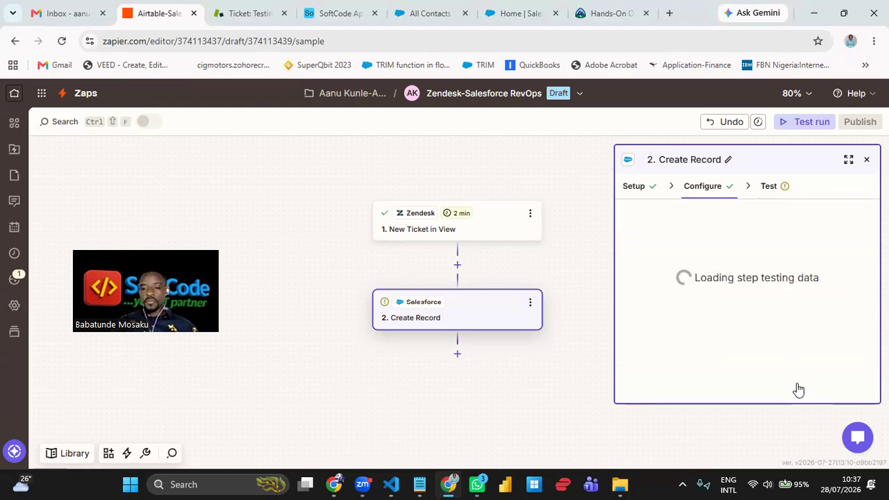
- Test the Salesforce Create Record step by sending a sample Case record
left_click(799, 388)
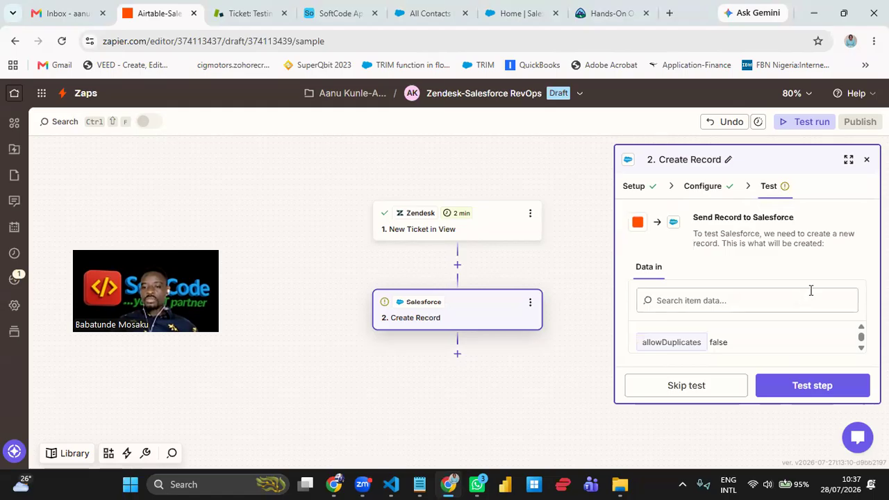
left_click(813, 387)
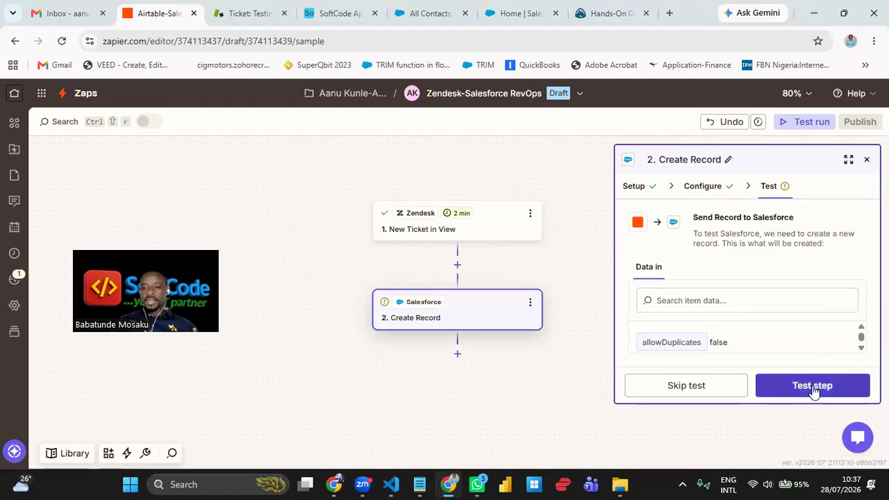
left_click(813, 387)
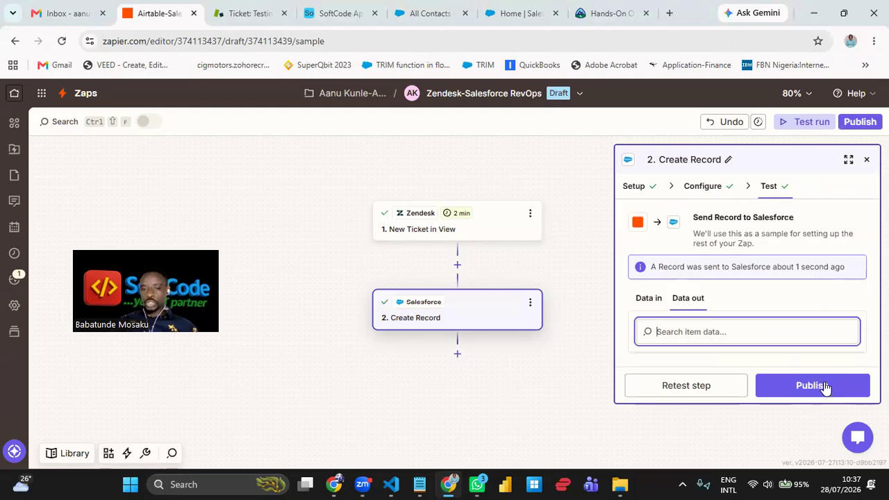
- Publish the Zap as live version v1 and dismiss the confirmation dialog and toast
left_click(826, 387)
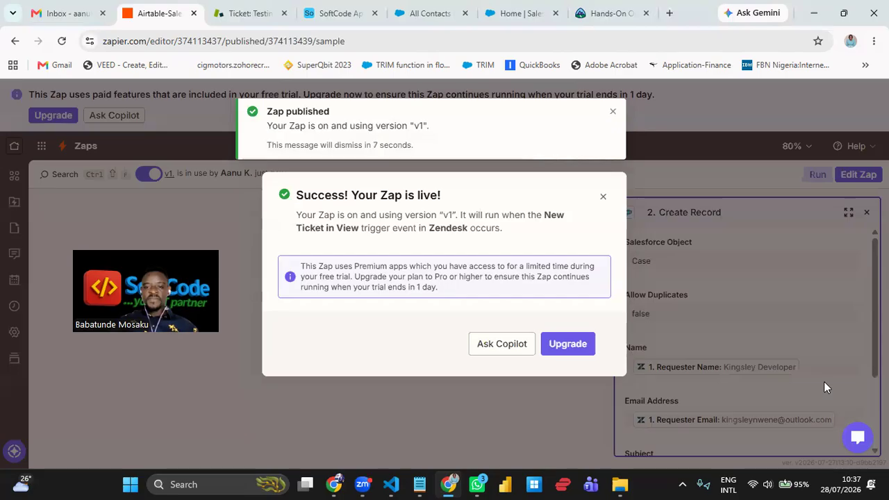
left_click(613, 118)
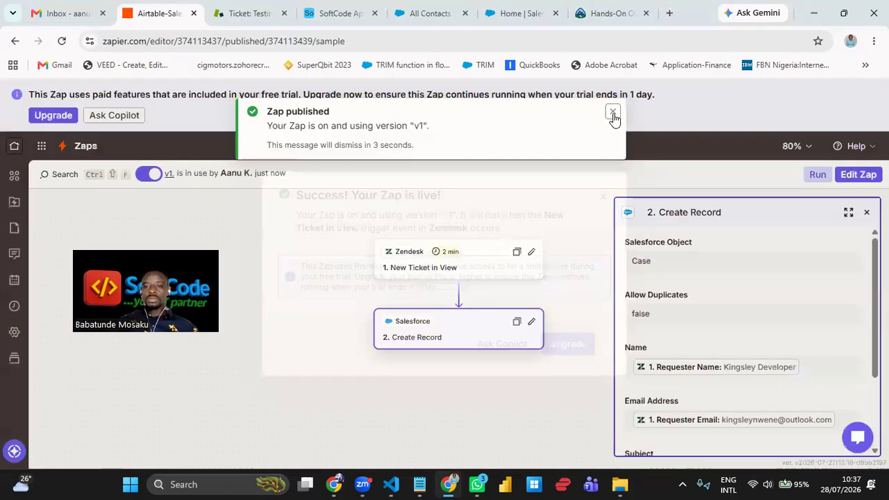
left_click(612, 112)
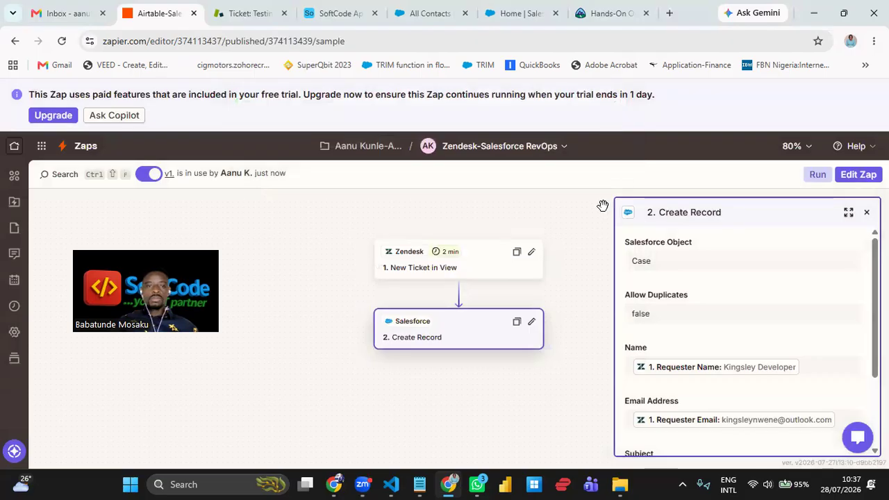
left_click(431, 14)
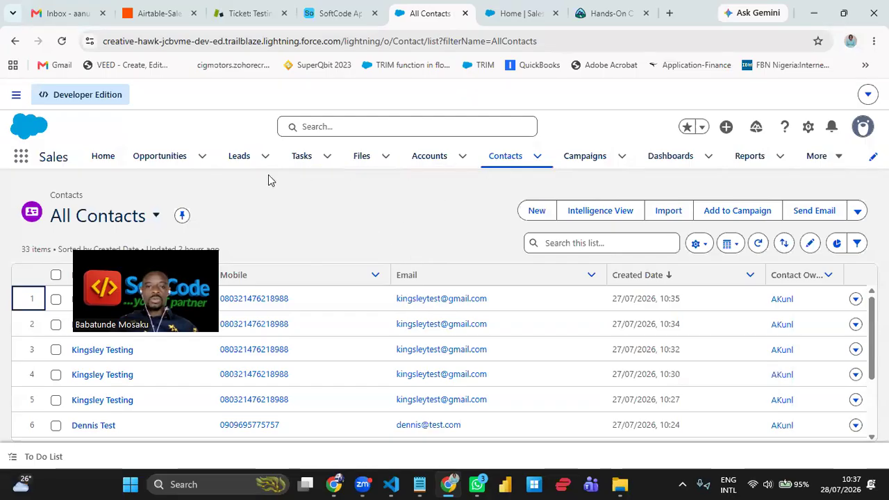
- Open Cases from Salesforce's More menu and open case 00001030, RevOps Training Feedback
left_click(834, 160)
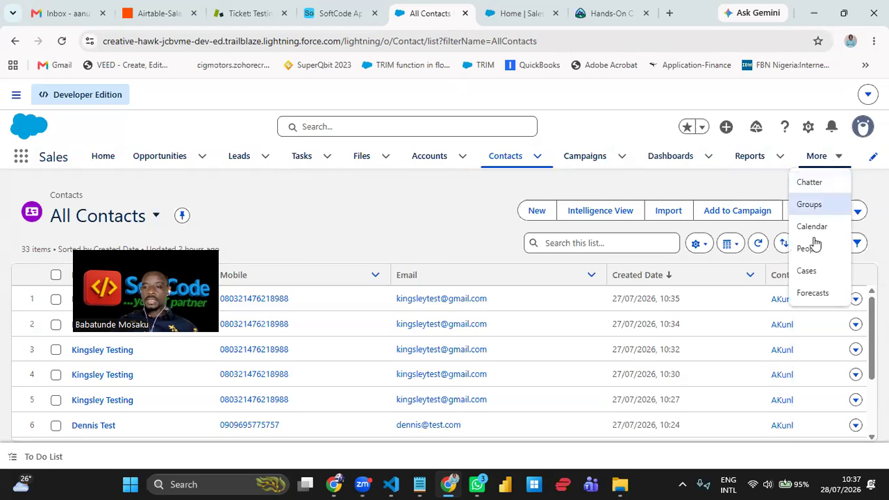
left_click(808, 271)
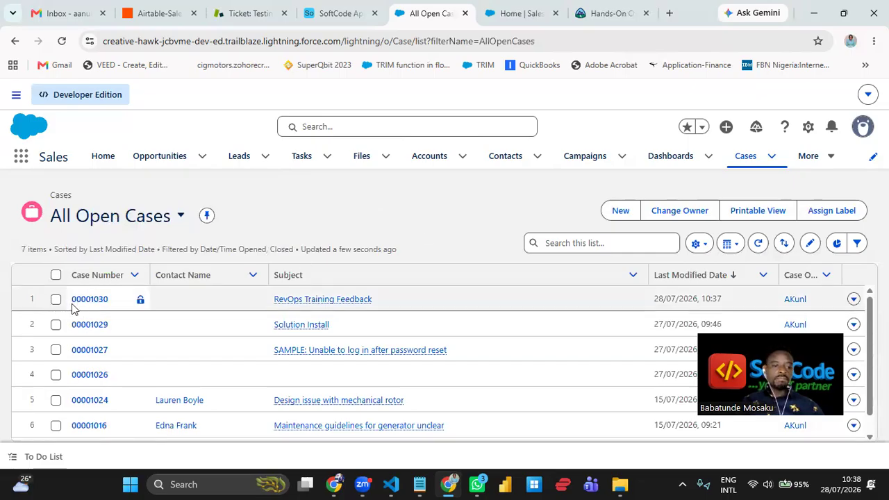
mouse_move(301, 306)
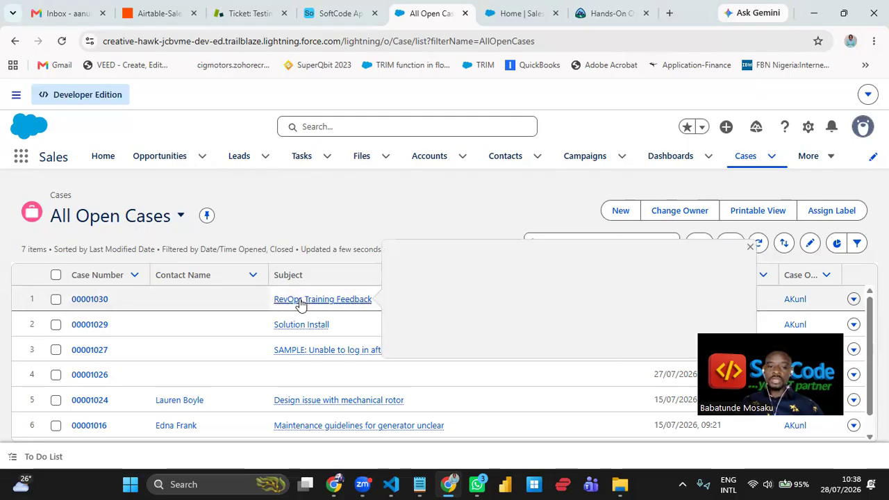
left_click(88, 301)
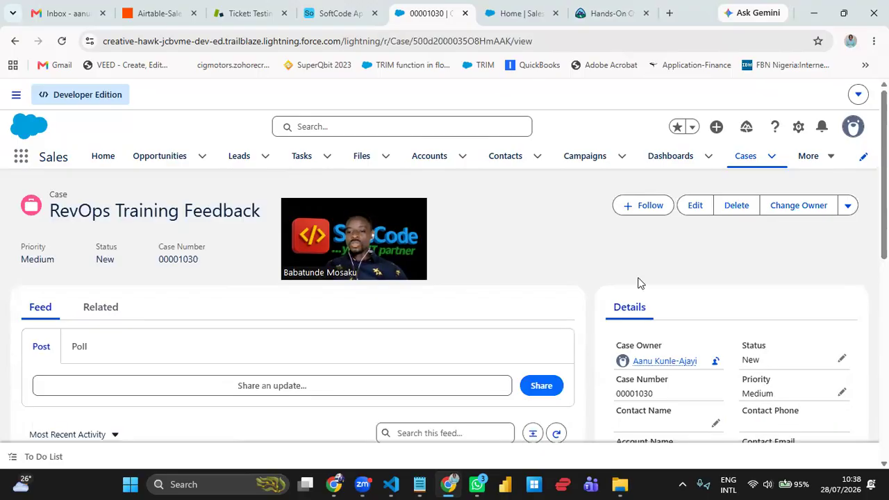
scroll(667, 302, "down", 1)
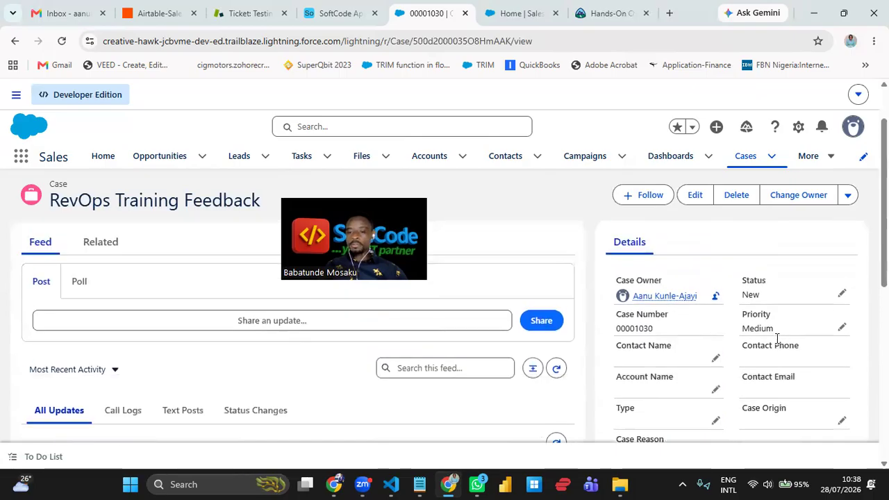
scroll(788, 348, "down", 3)
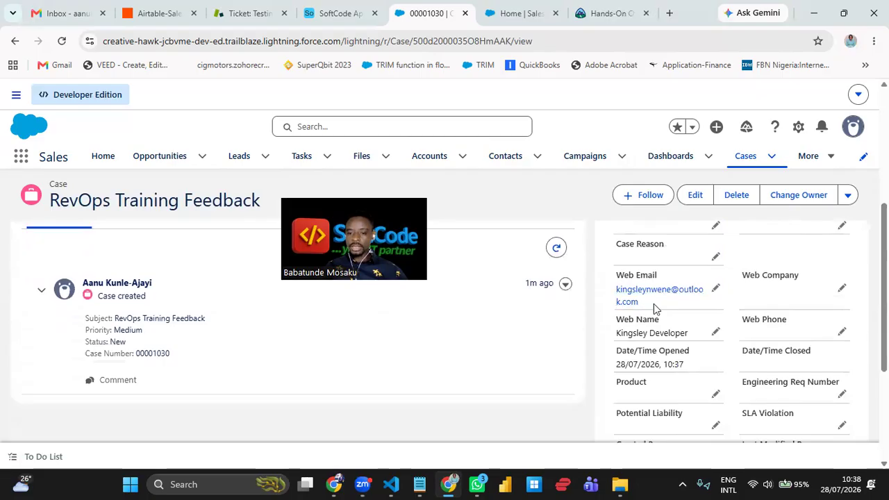
left_click_drag(655, 307, 605, 289)
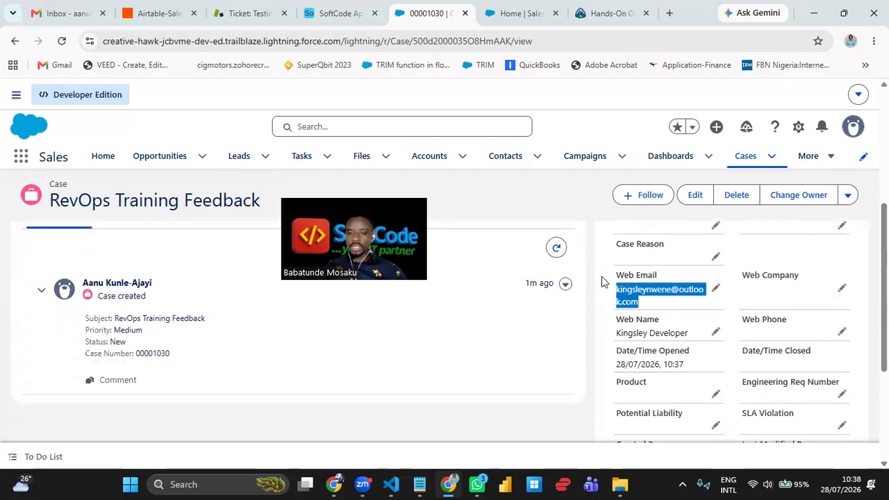
left_click(601, 257)
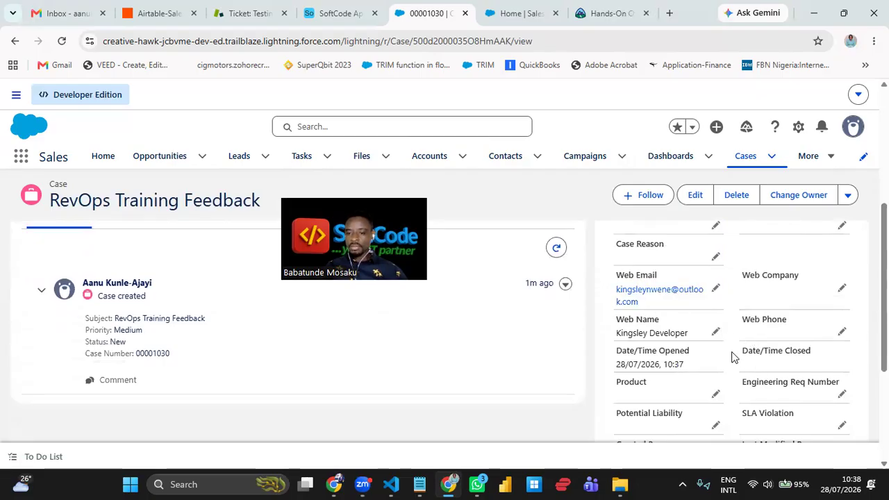
left_click_drag(690, 336, 611, 321)
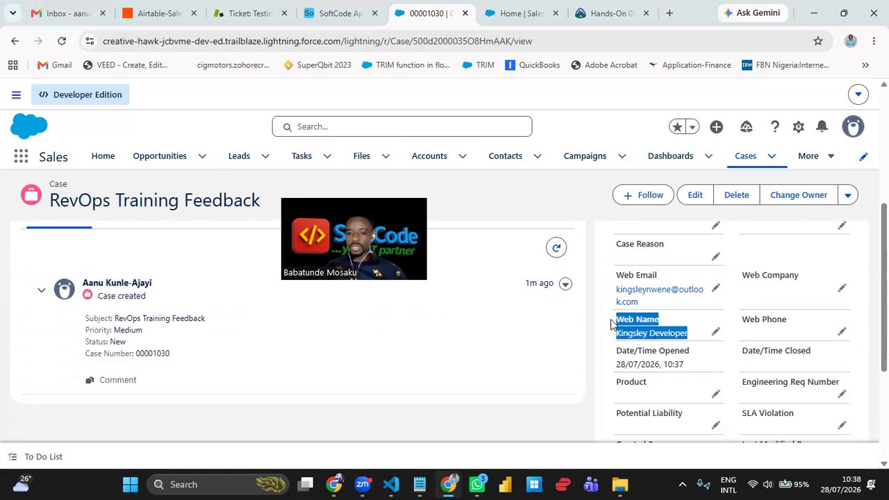
left_click(743, 363)
scroll(744, 363, "down", 2)
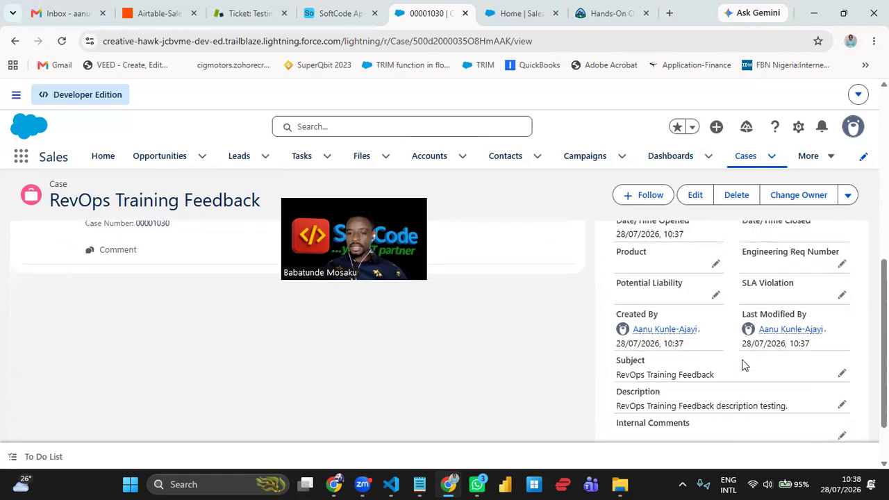
left_click_drag(723, 375, 611, 375)
left_click_drag(796, 411, 618, 391)
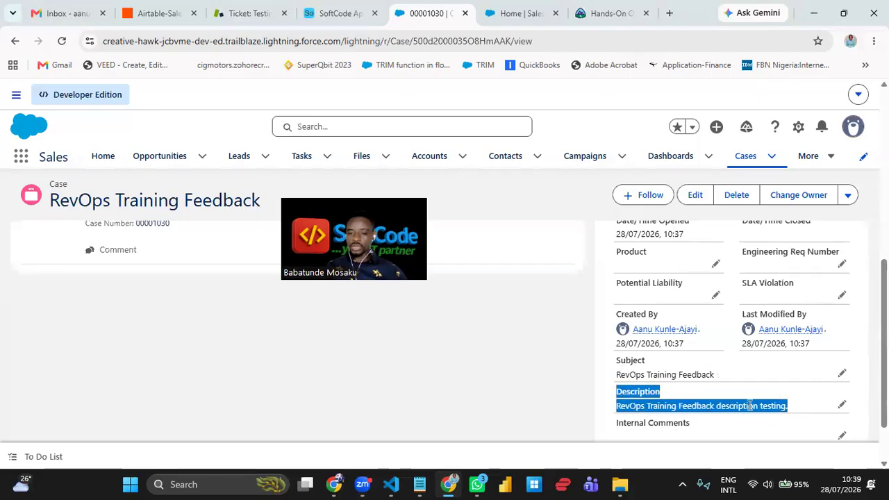
left_click(349, 93)
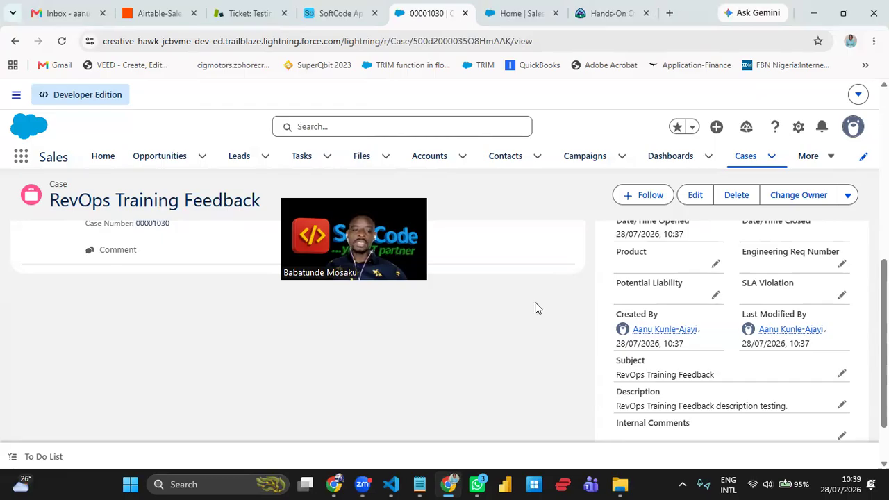
scroll(184, 316, "up", 5)
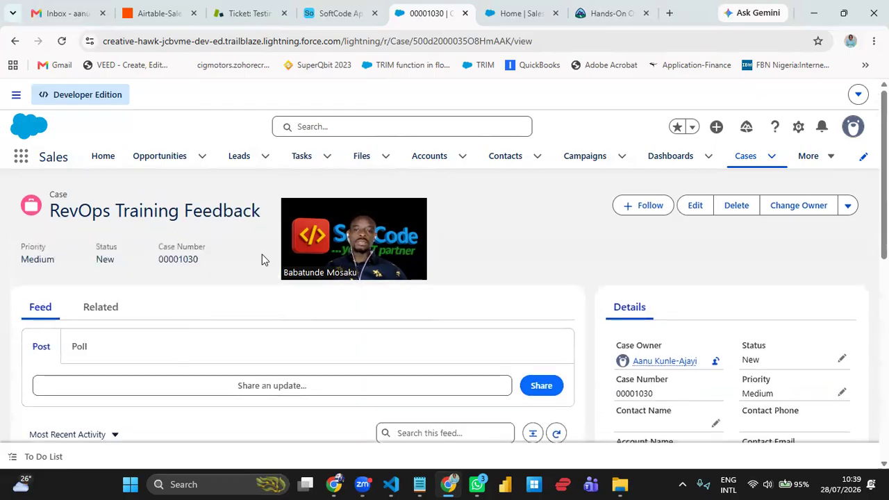
left_click(743, 166)
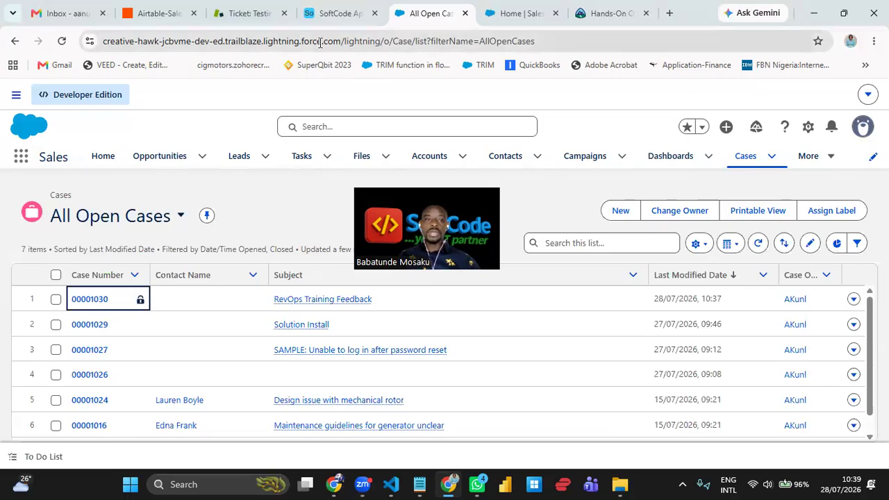
- Review the Airtable SoftCode App Contact grid, then return to Zendesk ticket #7 'Testing Creation'
left_click(246, 14)
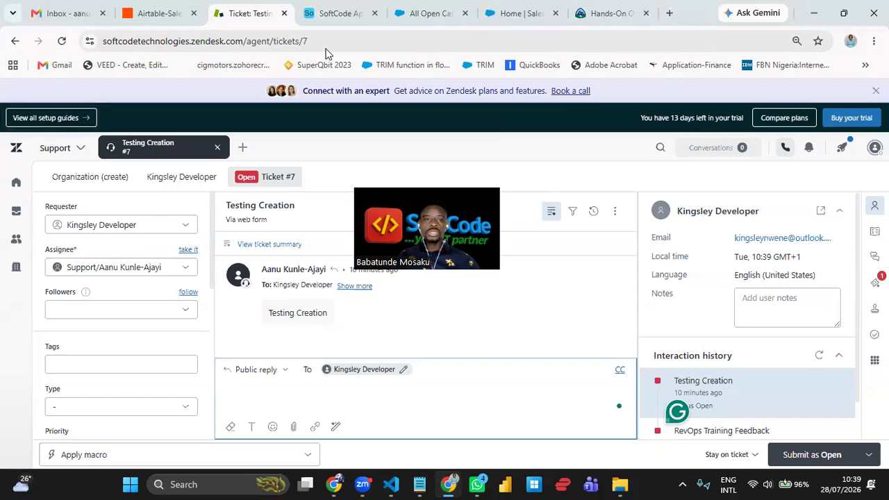
left_click(329, 17)
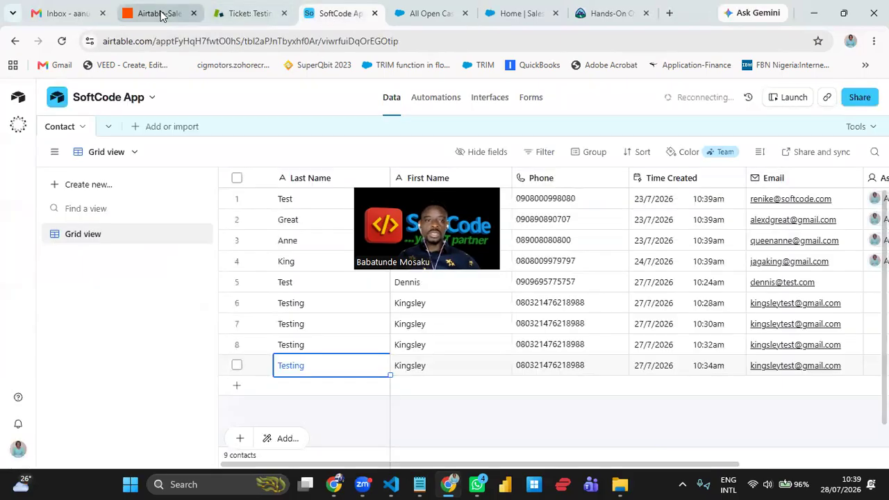
left_click(165, 16)
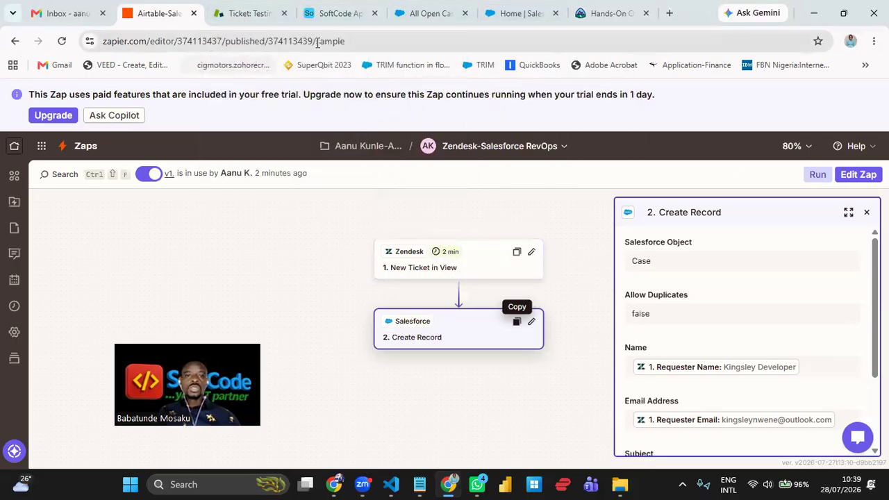
left_click(345, 13)
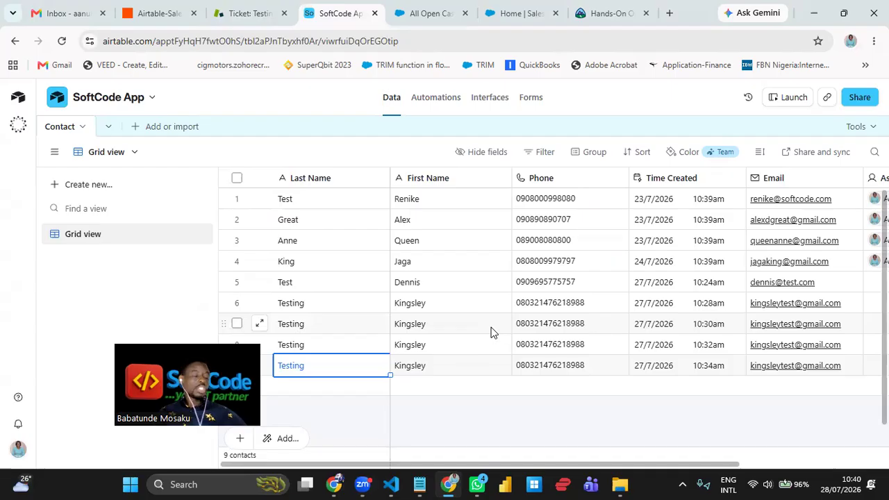
left_click(254, 23)
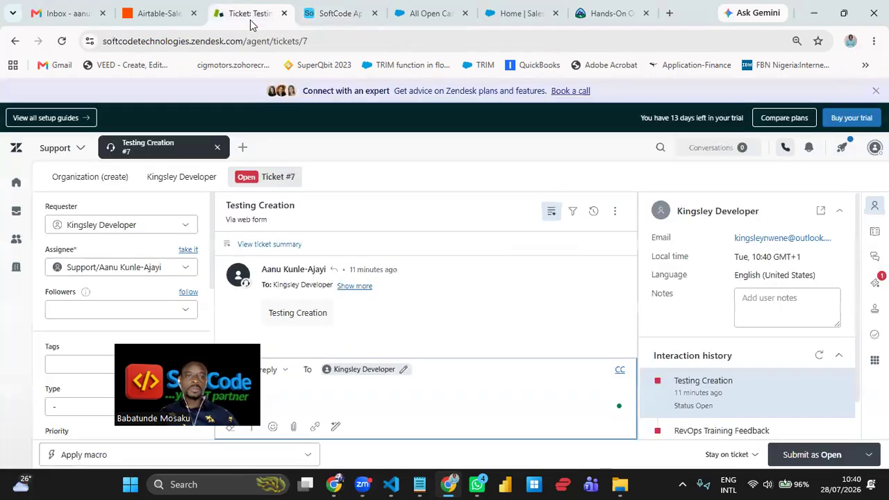
left_click(241, 149)
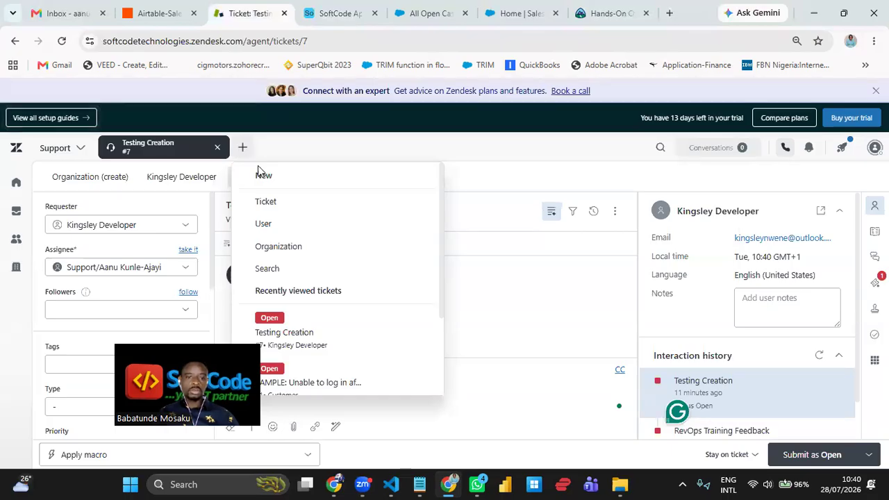
- Start a blank new Zendesk ticket and open its Requester search
left_click(273, 210)
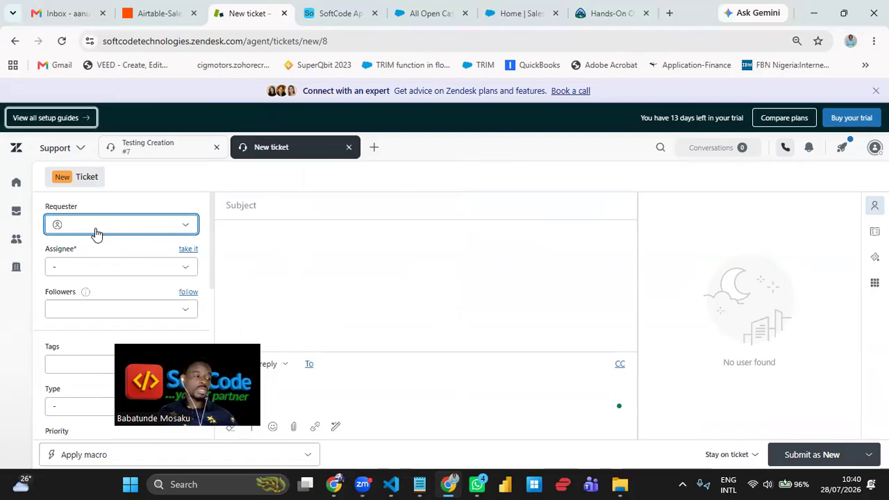
left_click(98, 232)
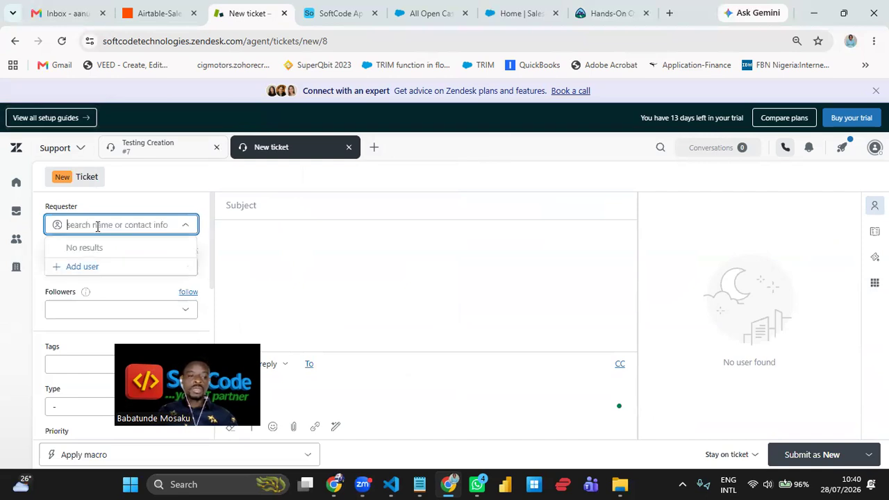
- Add a new end user with the contact's name and e-mail as the ticket's requester
left_click(91, 266)
left_click(357, 221)
type("Tola Test")
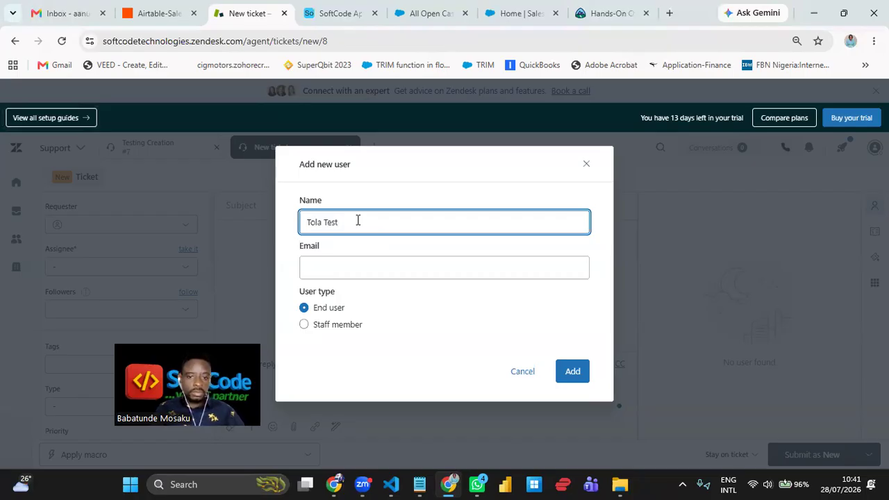
key("Tab")
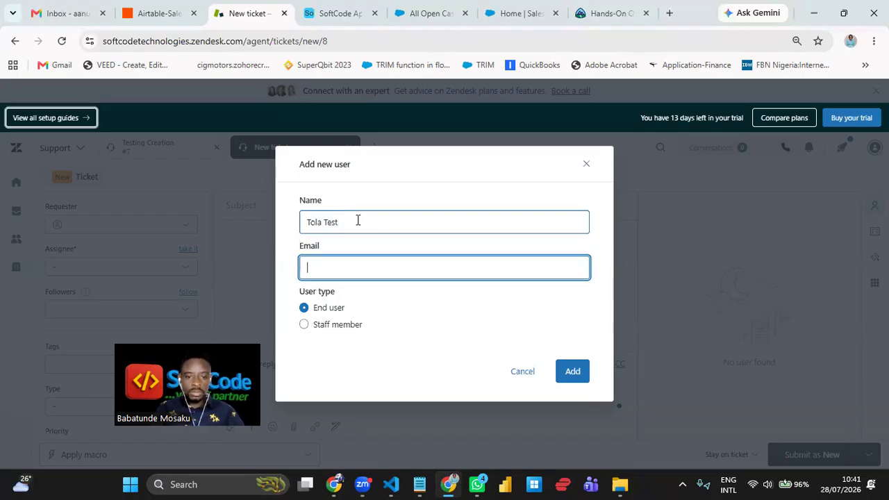
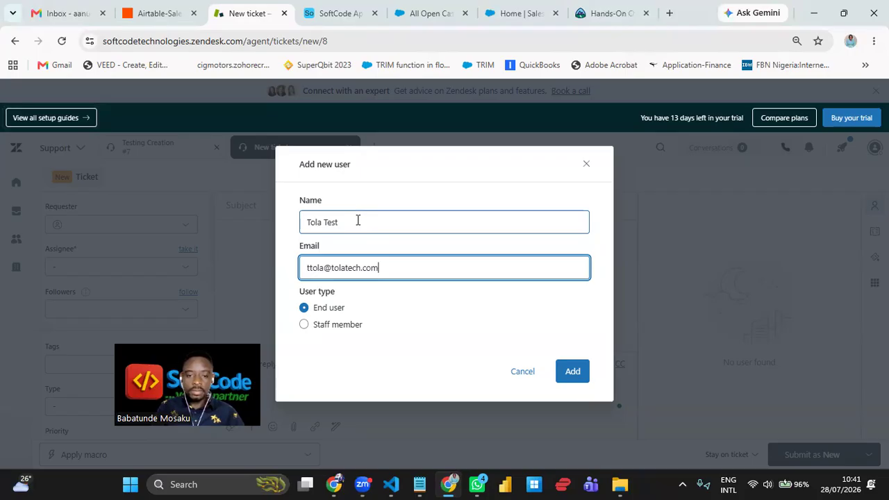
left_click(572, 371)
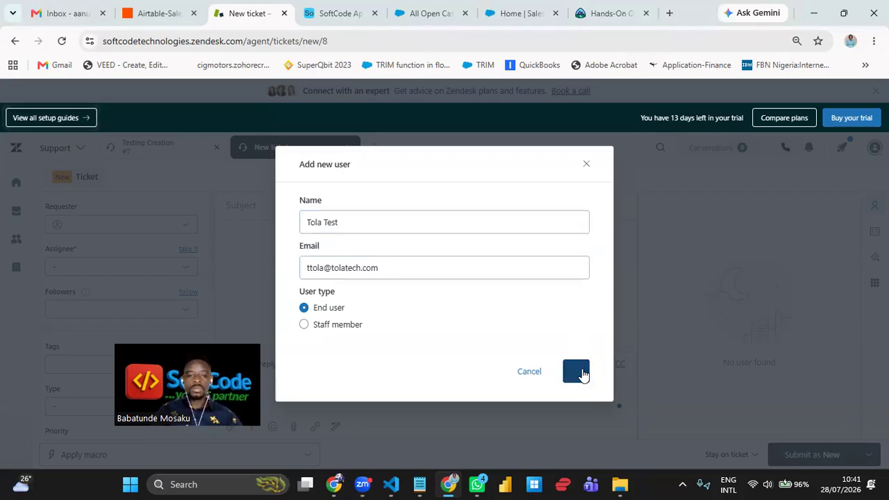
left_click(291, 205)
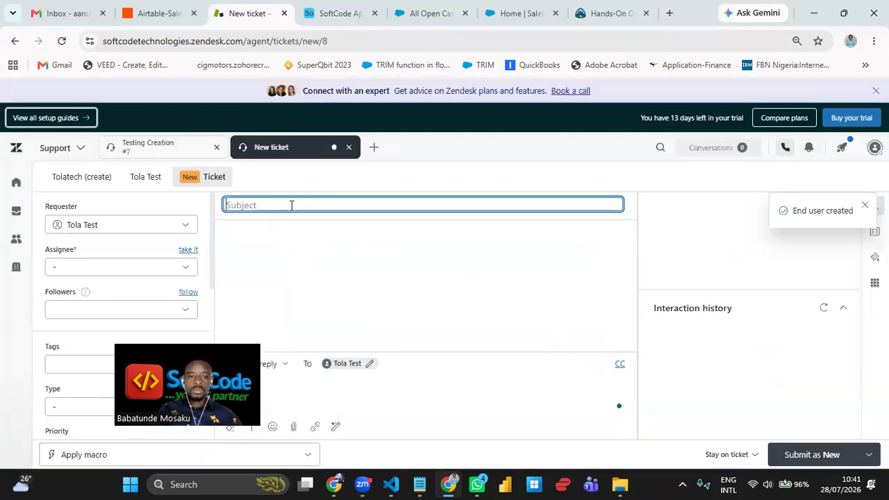
- Submit ticket 'Testing for Tola Tech' with description 'Testing for Tola Tech description'
type("Tes")
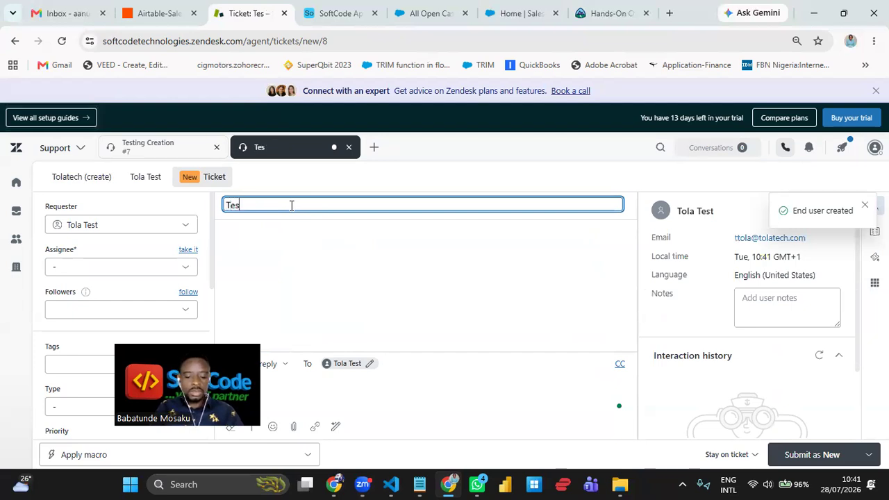
type("ting")
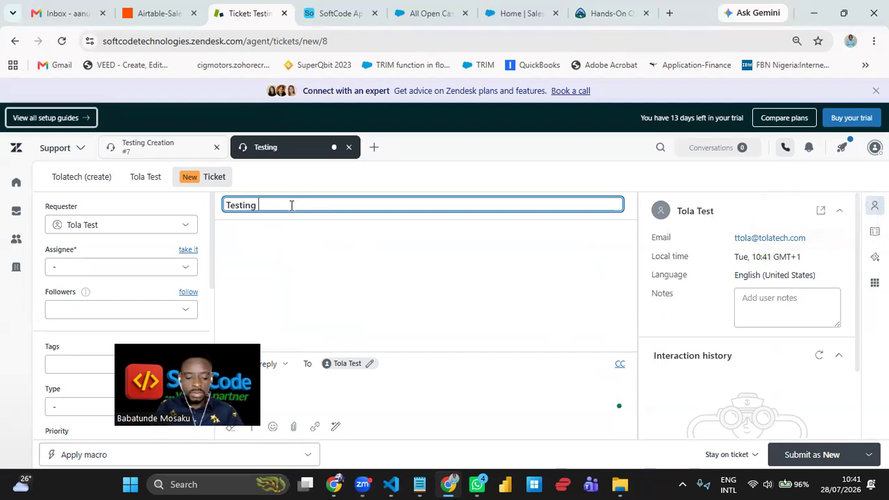
type("ing for Tola Tech")
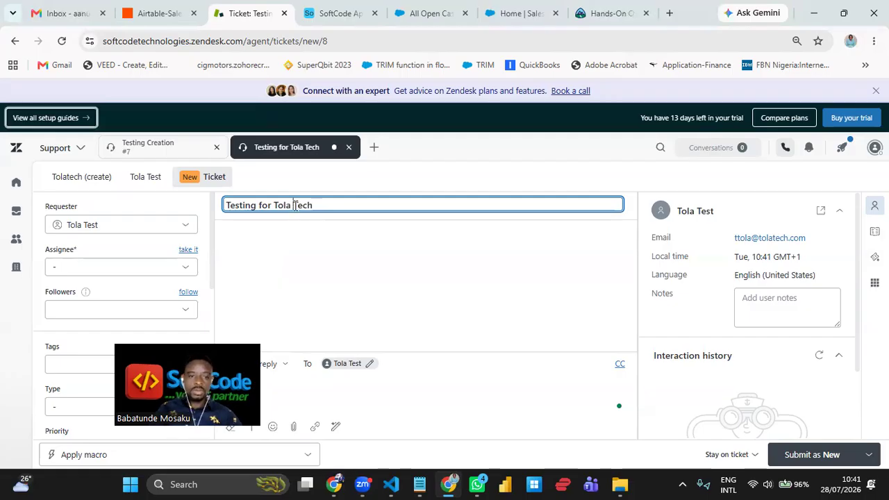
key("ctrl+a")
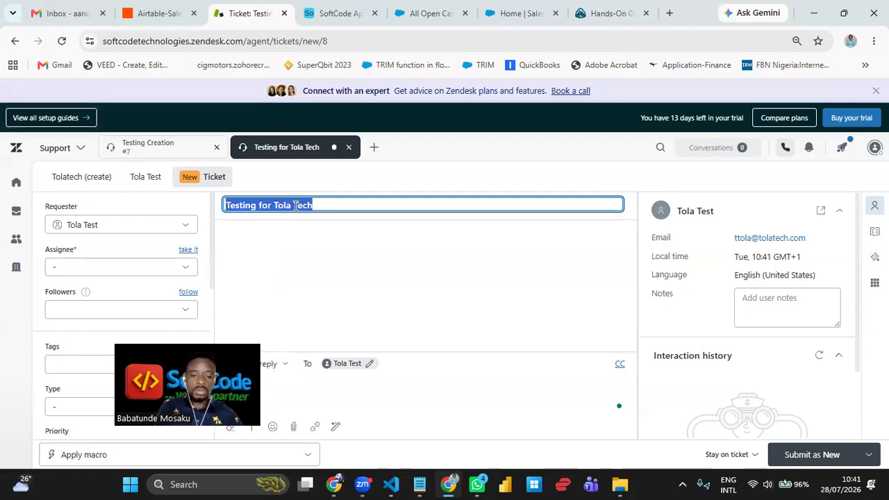
left_click(387, 406)
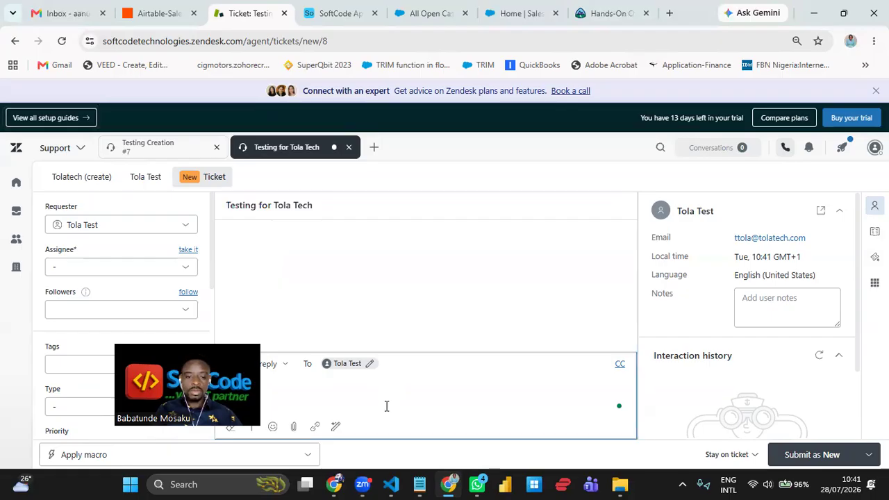
key("ctrl+v")
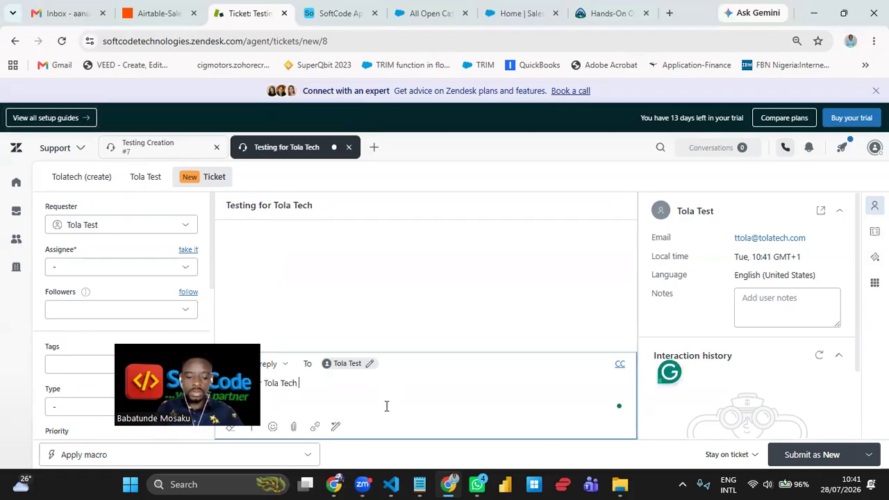
type("descrip")
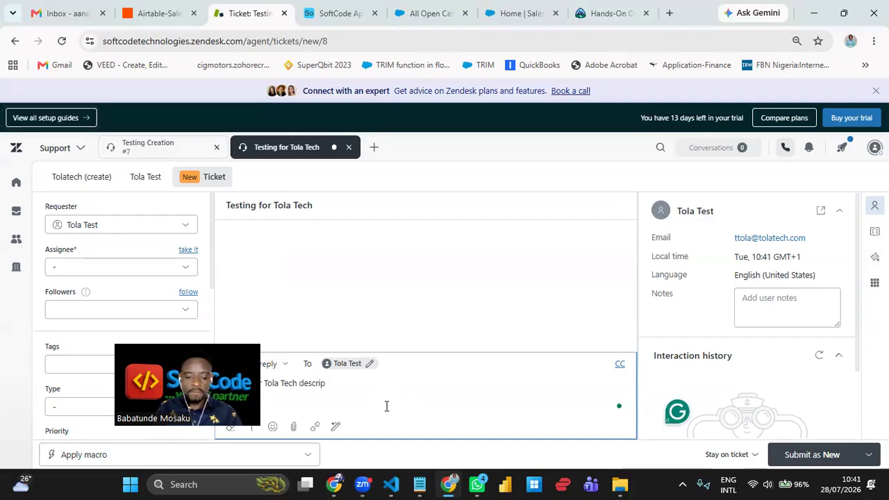
type("tion")
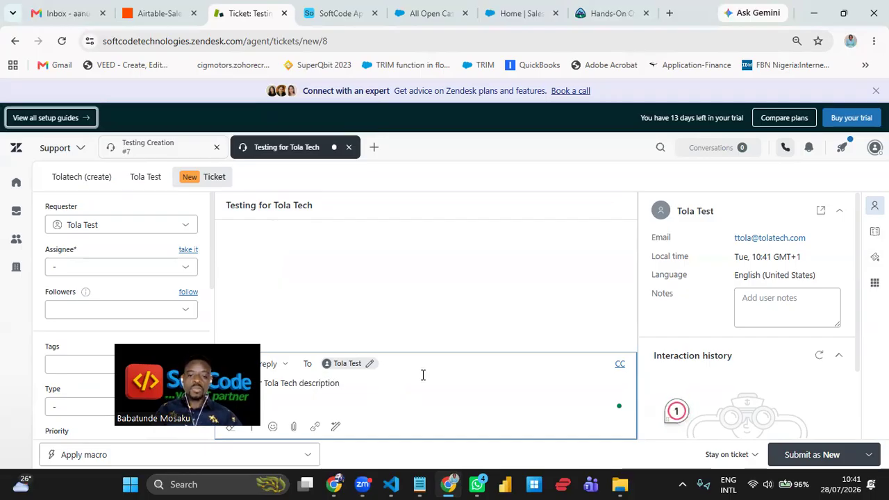
left_click(811, 452)
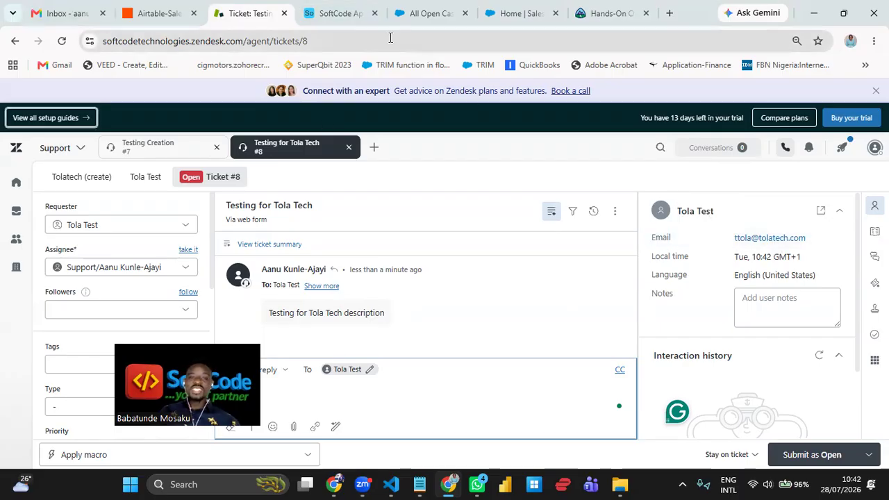
left_click(439, 18)
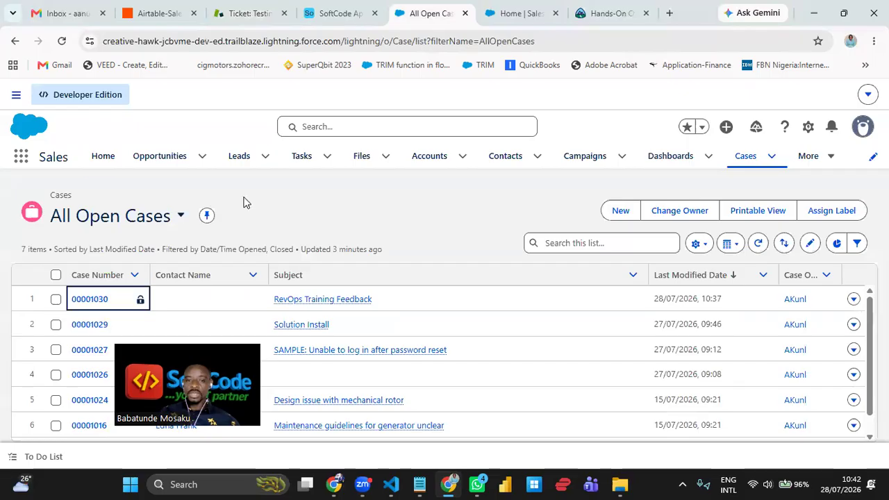
left_click(61, 40)
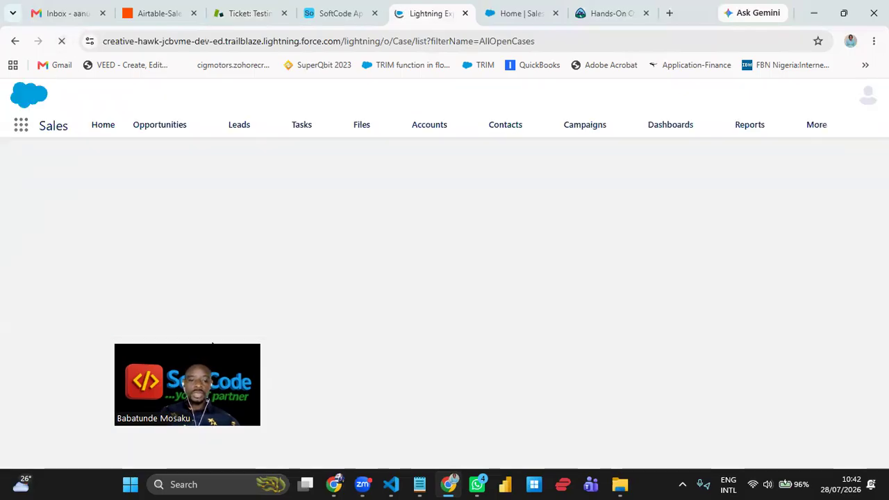
left_click_drag(212, 344, 551, 353)
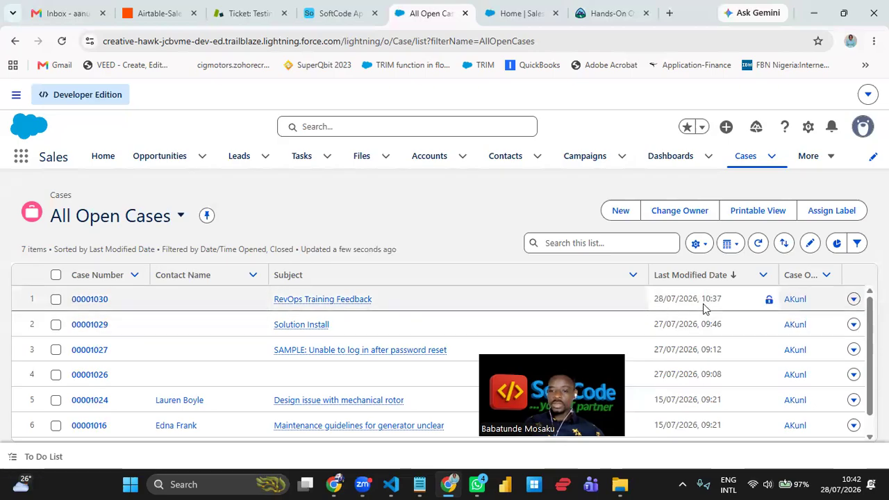
left_click(255, 19)
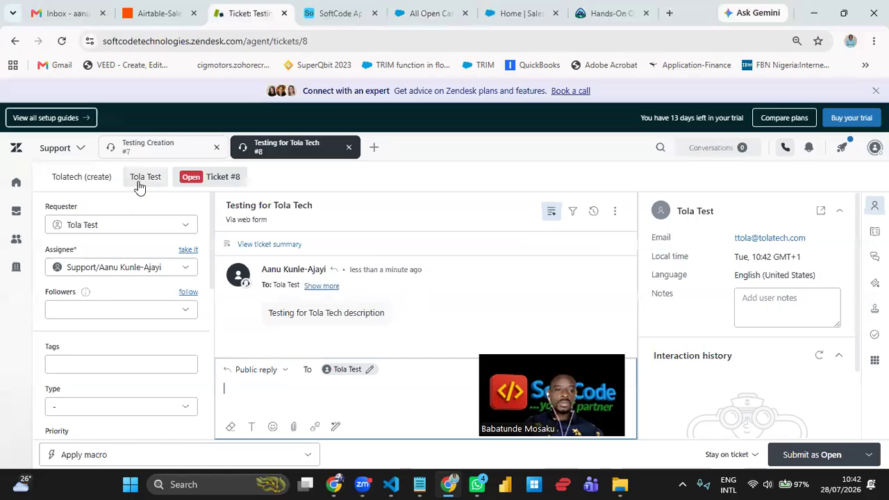
- Check ticket #7's requester, leaving it unchanged, and return to ticket #8
mouse_move(149, 151)
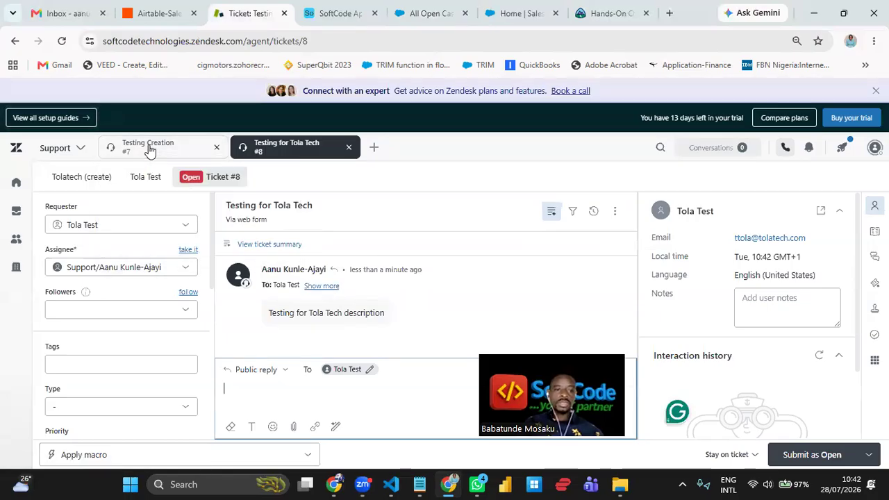
left_click(149, 147)
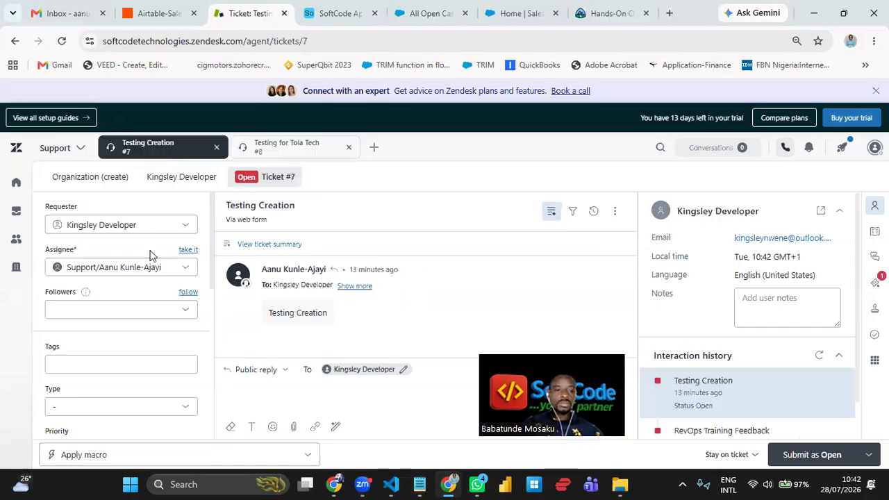
left_click(165, 228)
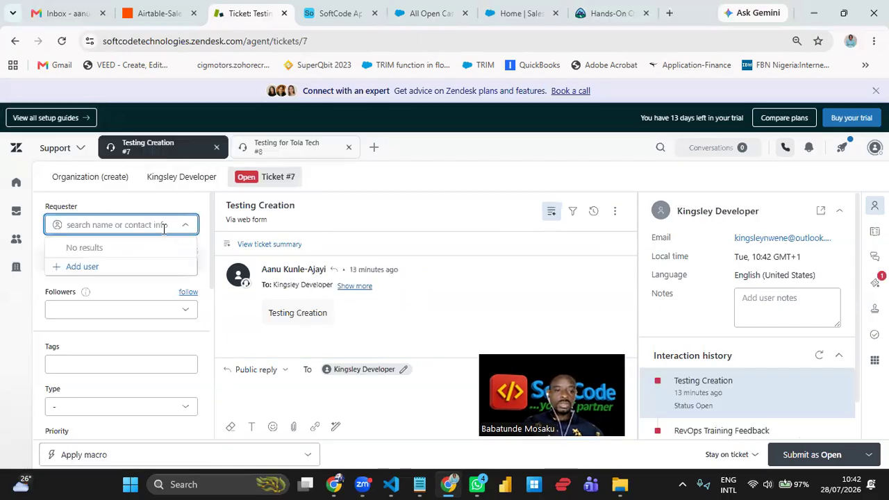
left_click(448, 177)
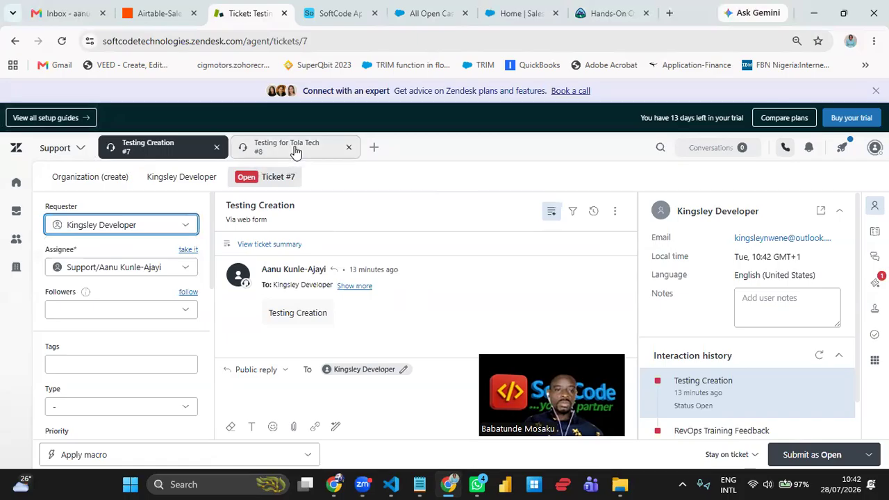
left_click(296, 151)
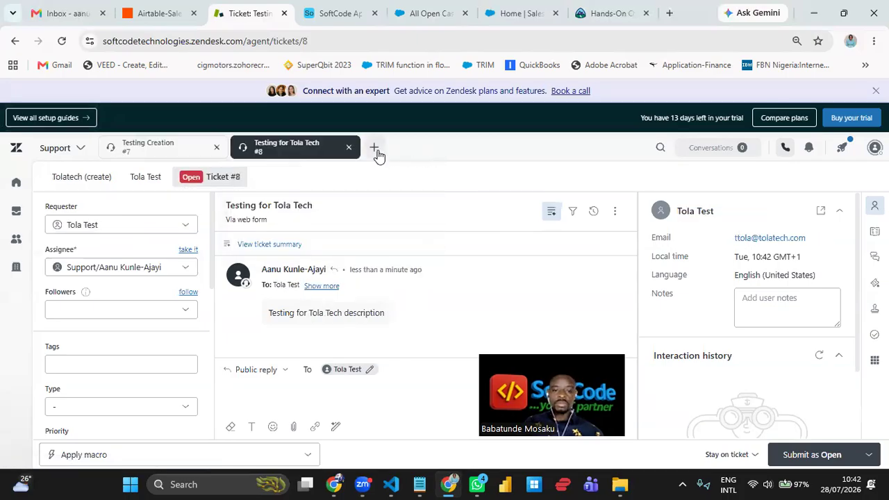
- Add a new end user with the contact's name and Gmail address
left_click(375, 149)
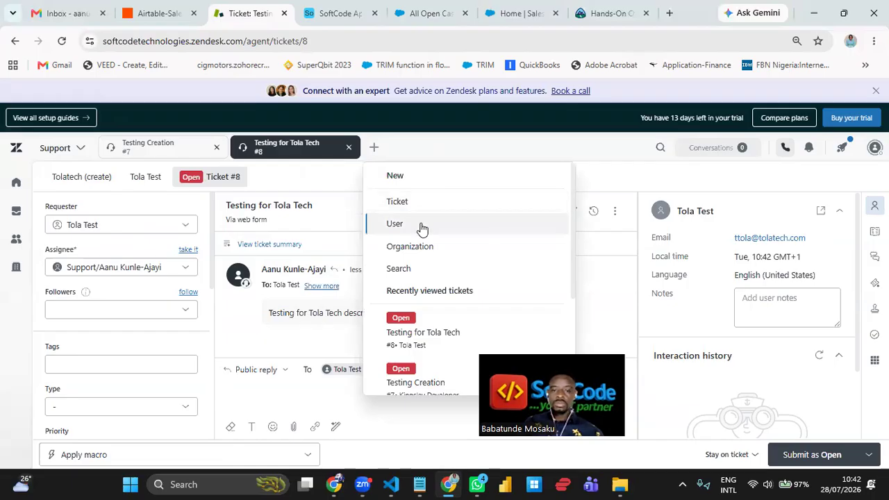
left_click(421, 223)
left_click(379, 223)
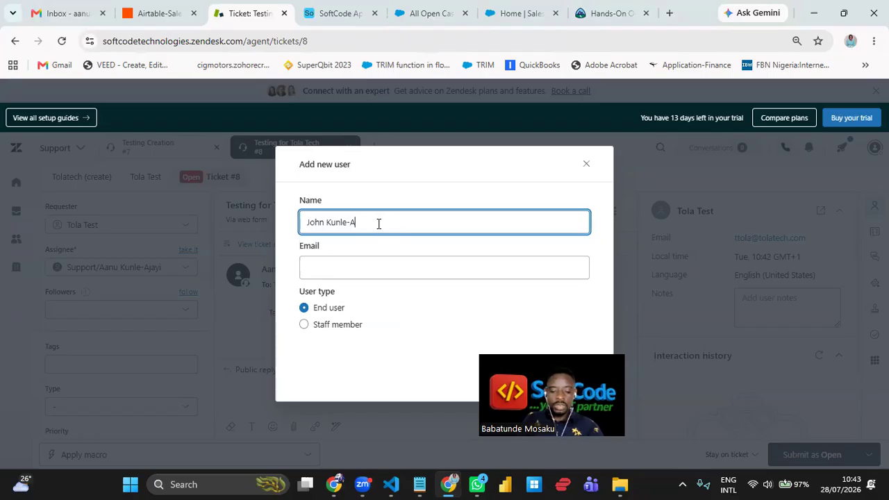
key("Tab")
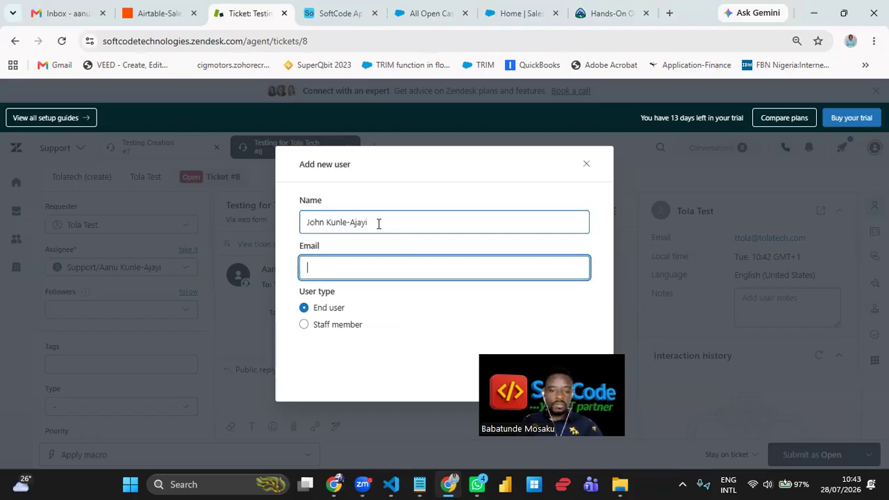
type("john")
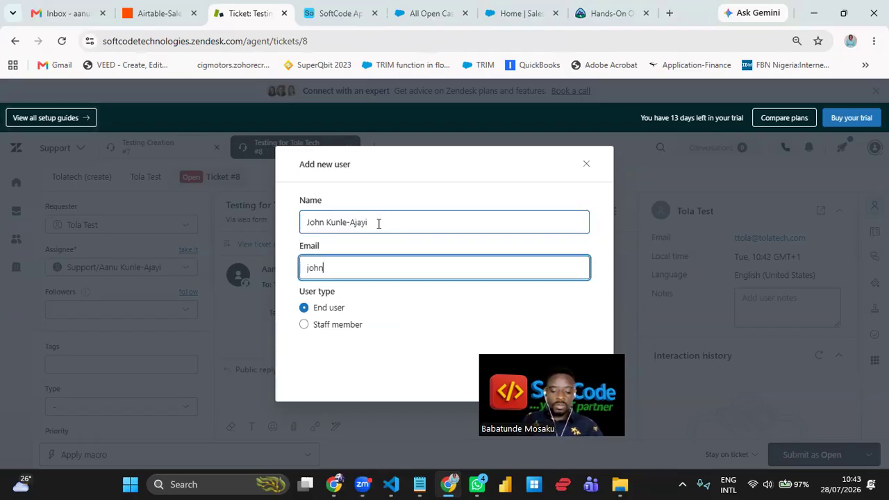
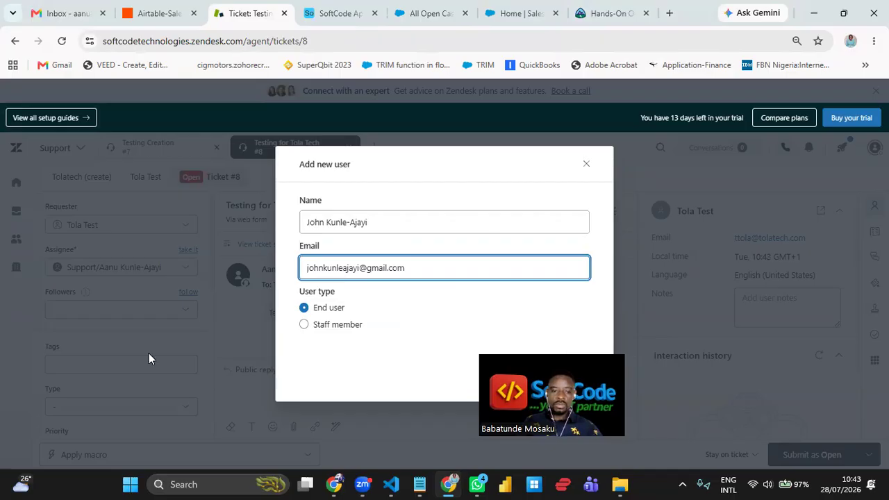
left_click(579, 379)
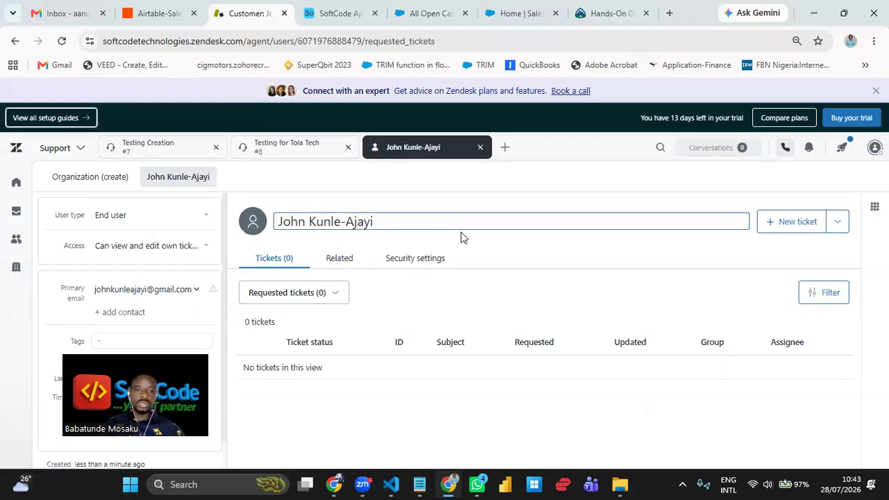
- Close the ticket #7 and ticket #8 tabs
mouse_move(322, 151)
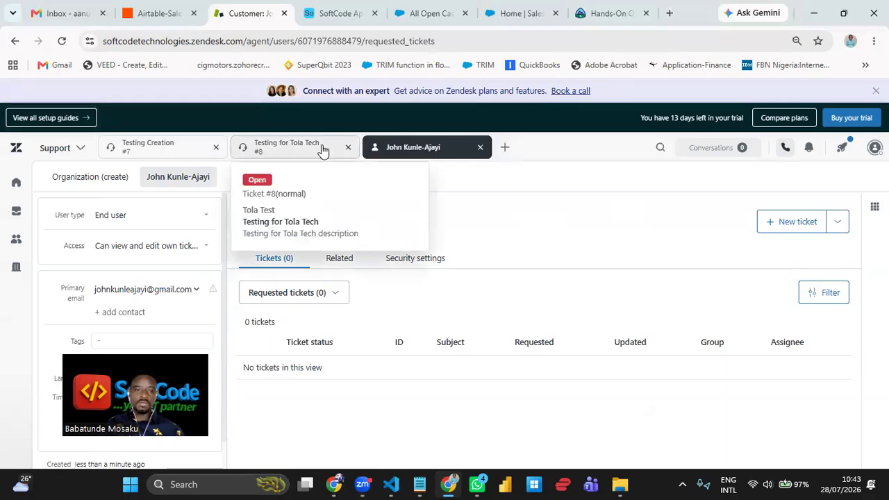
left_click(216, 147)
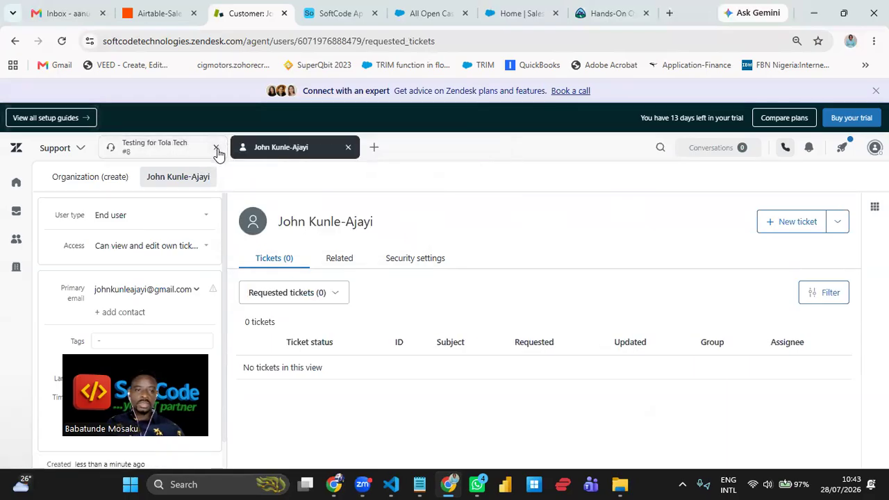
left_click(216, 148)
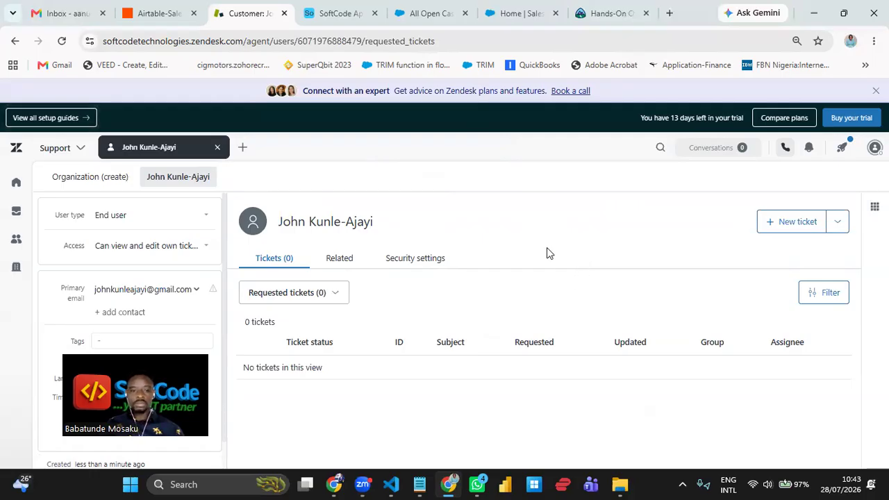
- Start a new ticket for this user assigned to the Support group's agent
left_click(785, 223)
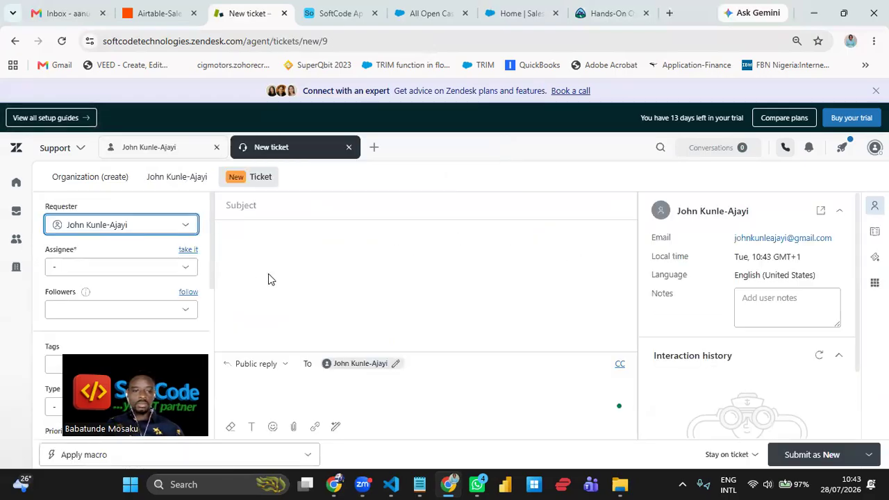
left_click(154, 268)
left_click(121, 317)
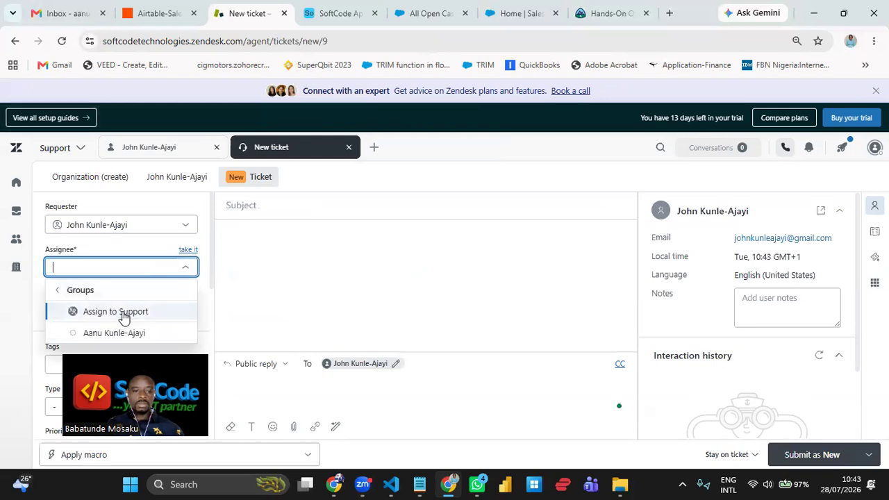
left_click(129, 333)
- Submit the ticket with a test subject and the same text plus ' description' as its reply
left_click(382, 208)
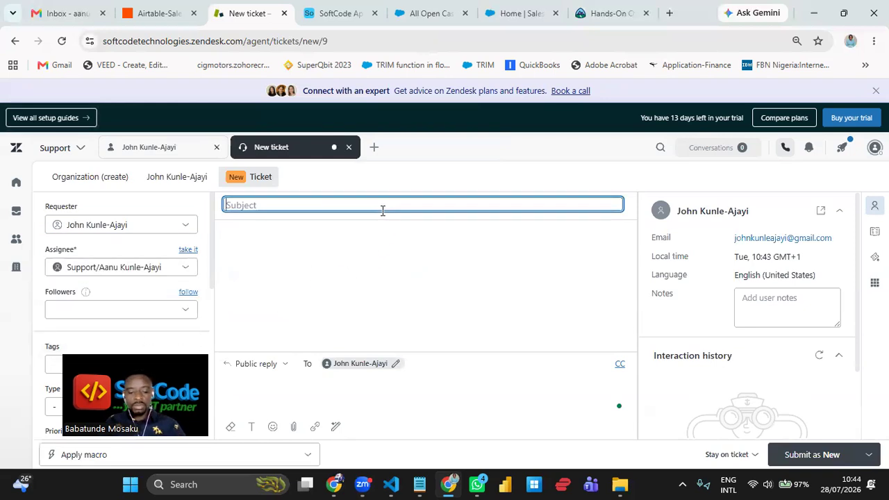
type("Testi")
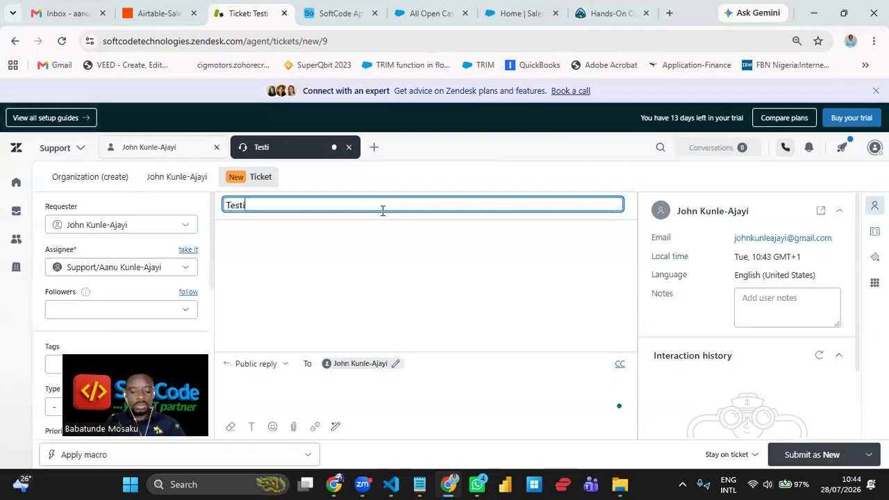
type("ng for John")
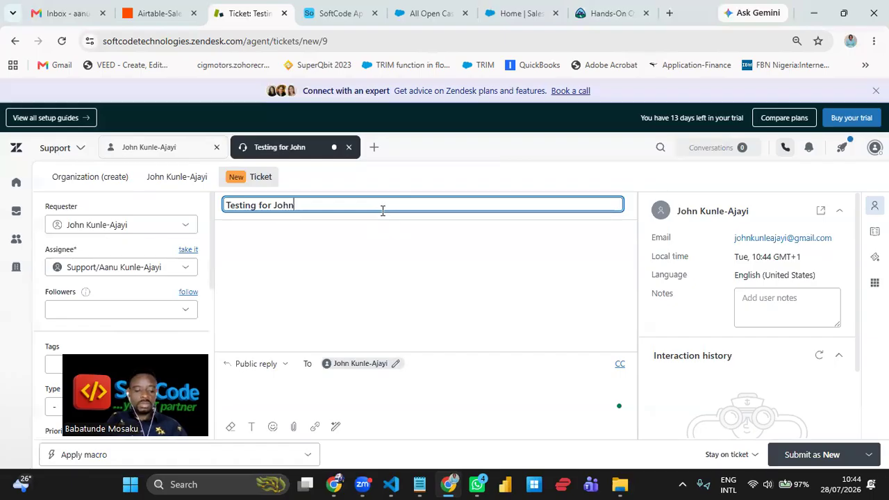
key("ctrl+a")
key("ctrl+c")
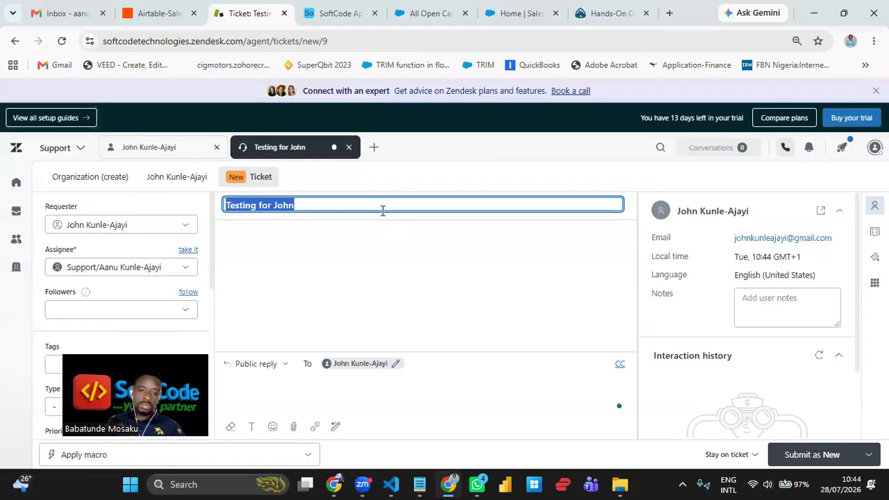
left_click(390, 393)
key("ctrl+v")
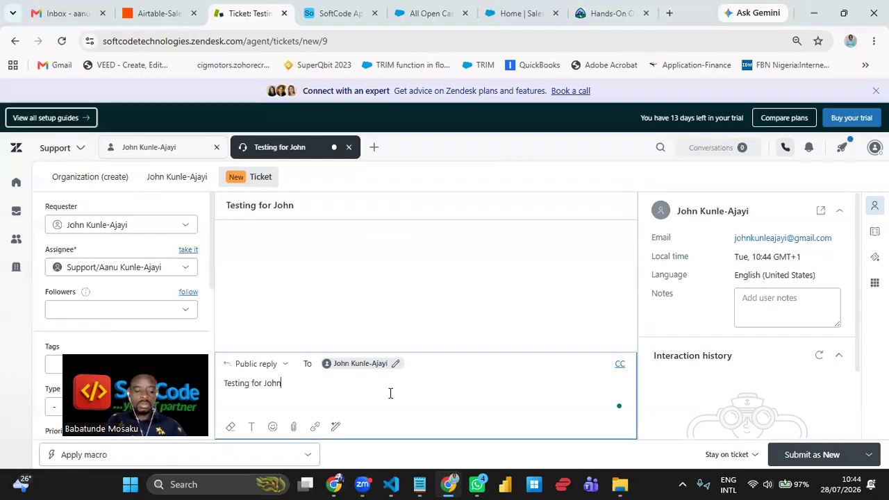
type("description")
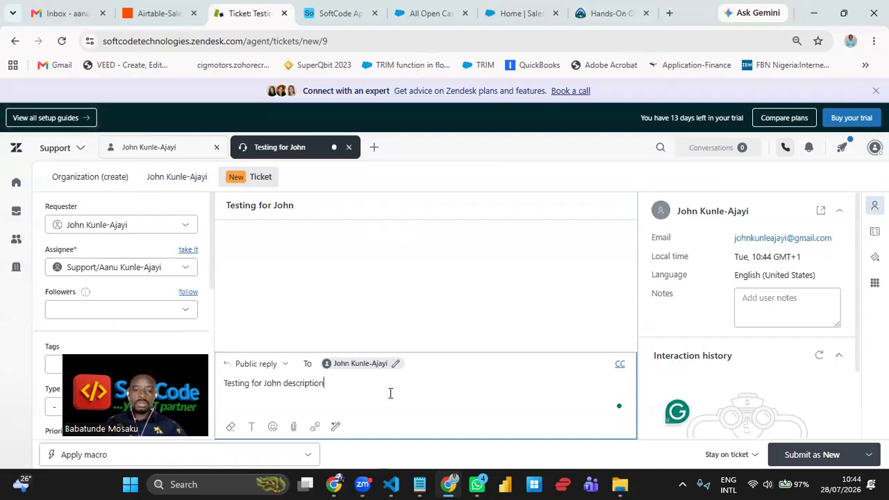
left_click(812, 461)
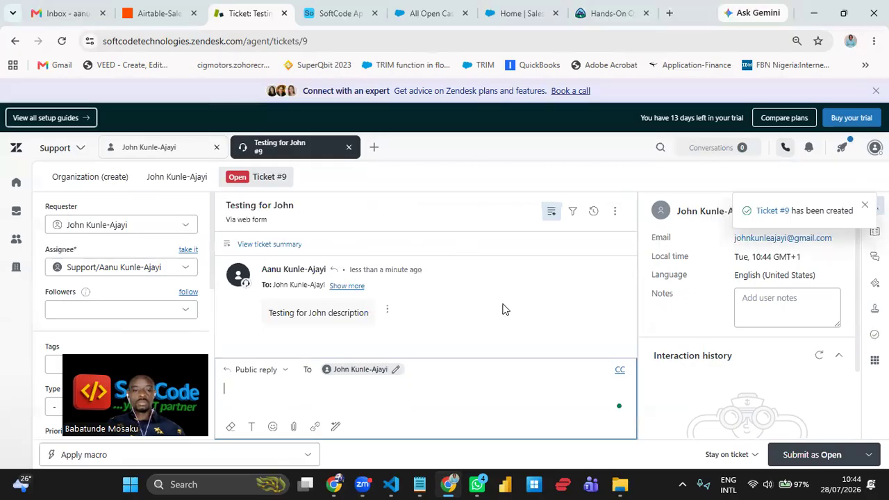
- Reload Salesforce's All Open Cases and inspect new case 00001031 'Testing for Tola Tech' at the top
left_click(425, 17)
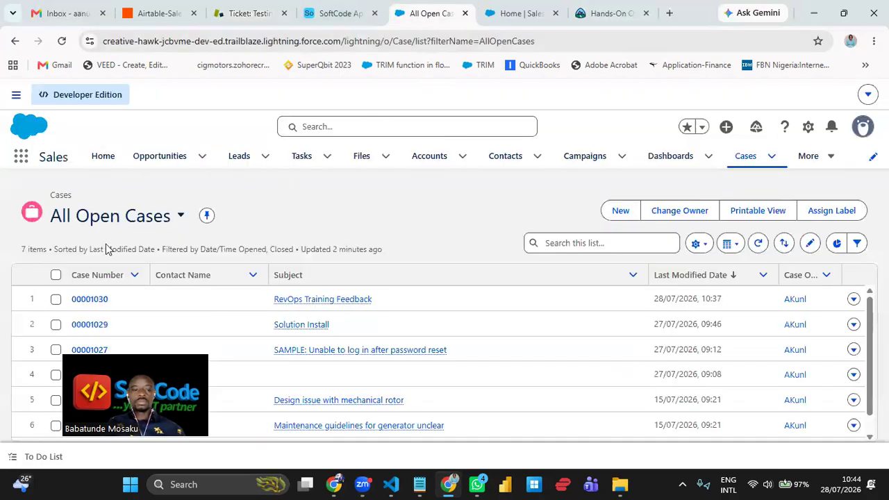
left_click(62, 42)
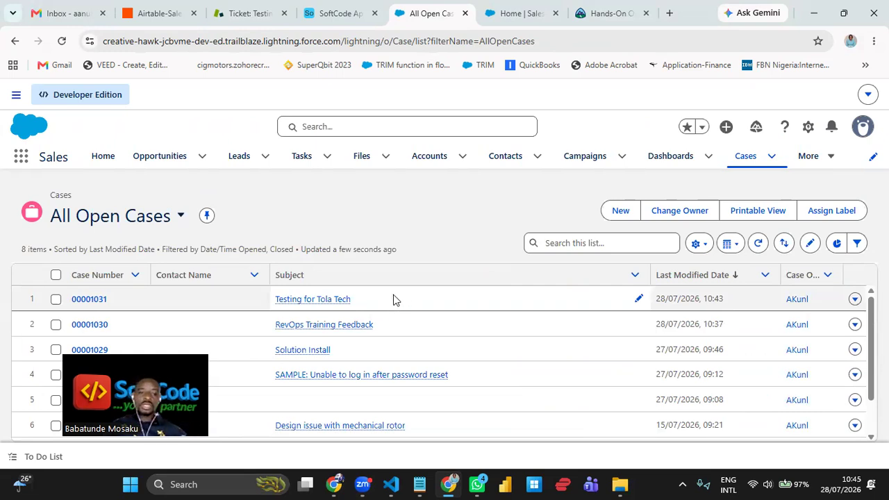
left_click_drag(361, 300, 66, 308)
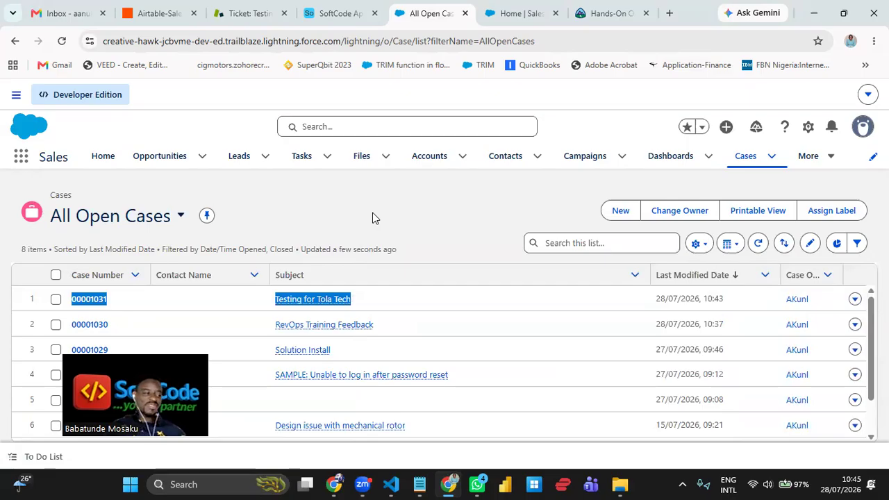
left_click(410, 304)
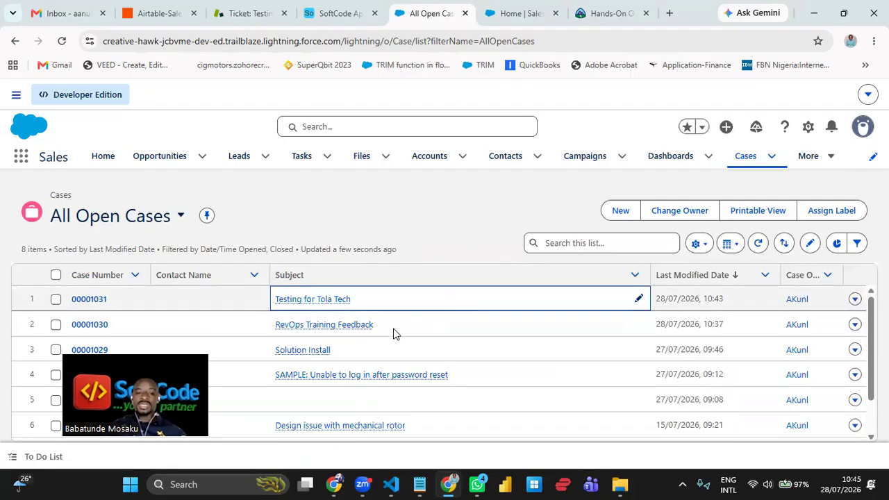
left_click_drag(120, 309, 92, 300)
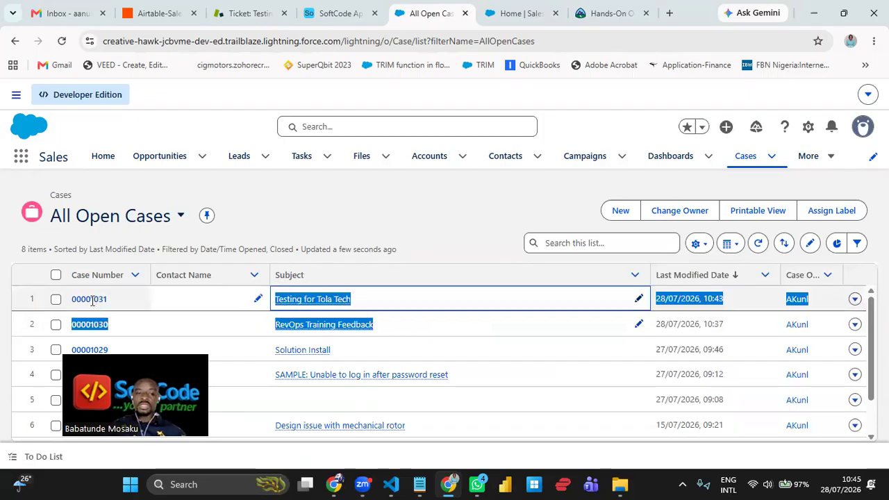
left_click(312, 325)
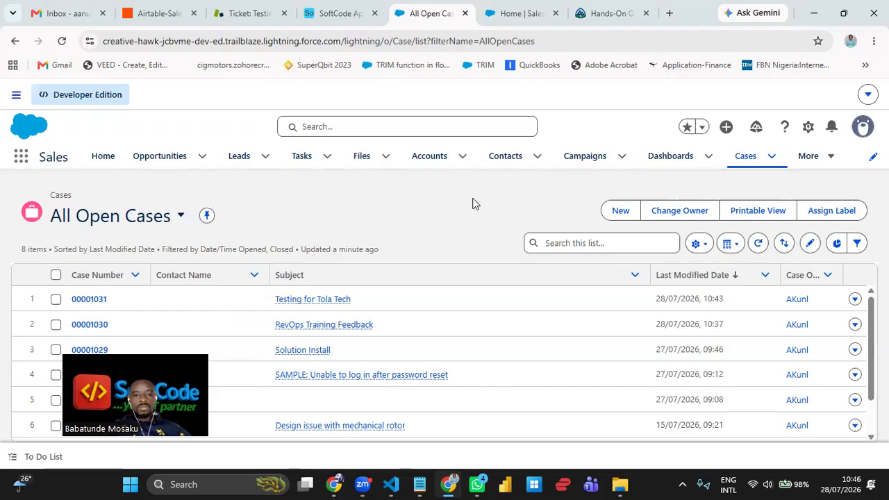
- Start a new Case from All Open Cases and review its fields, defaulting to Status New and Priority Medium
left_click(619, 211)
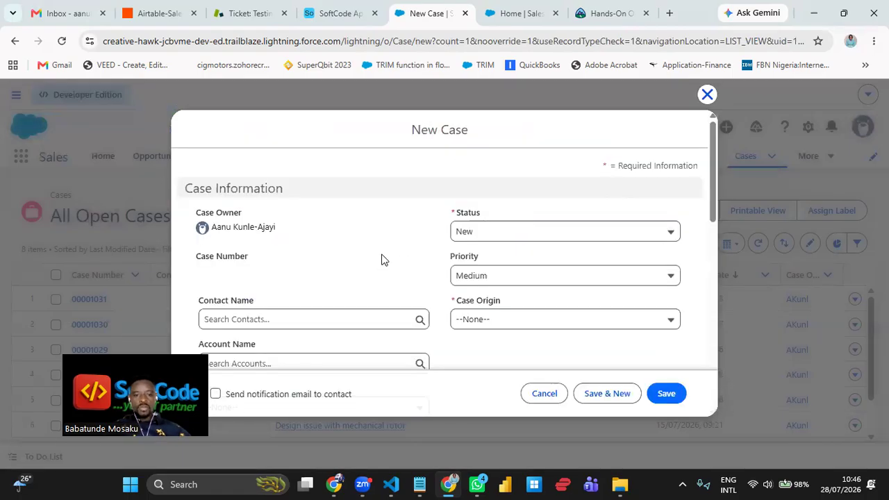
scroll(381, 259, "down", 1)
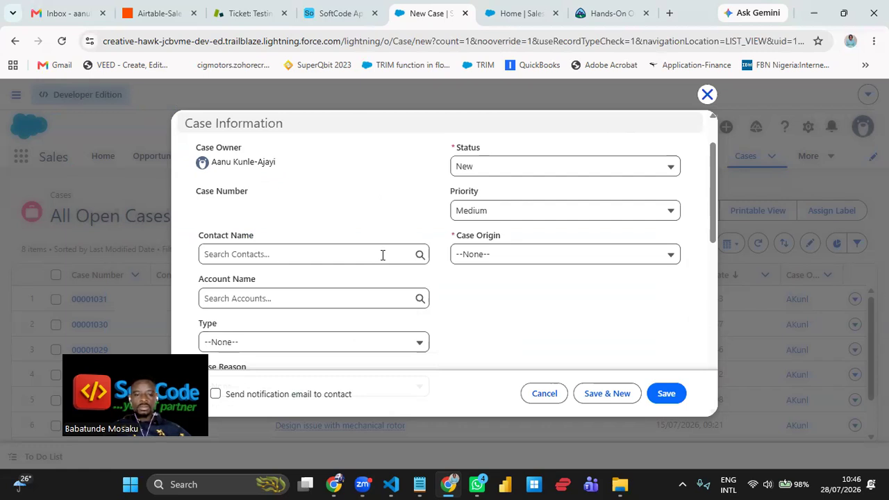
scroll(382, 255, "down", 2)
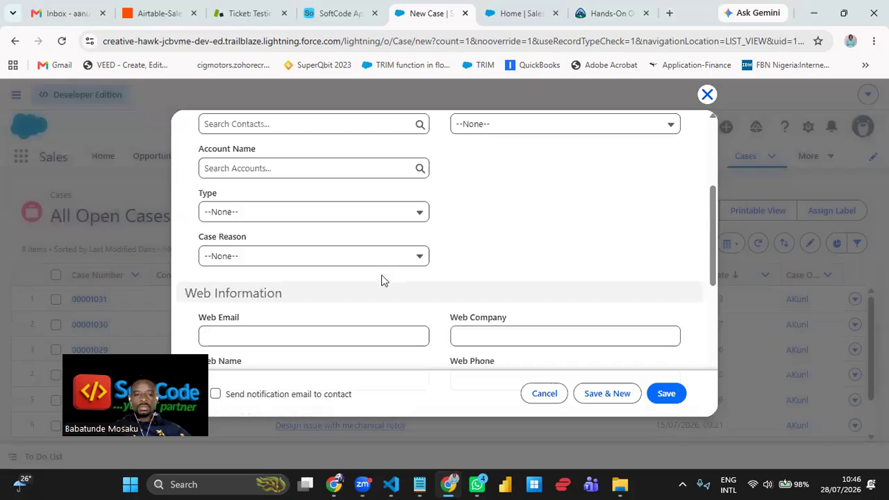
scroll(381, 281, "down", 2)
scroll(381, 280, "up", 1)
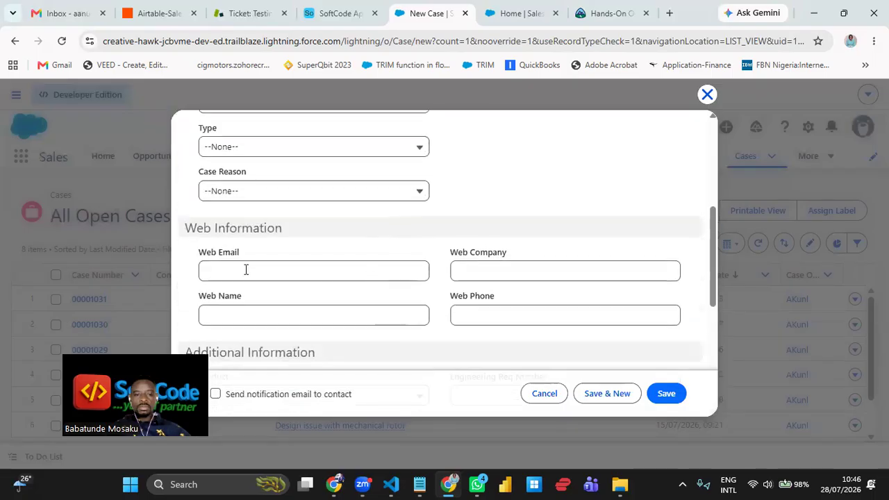
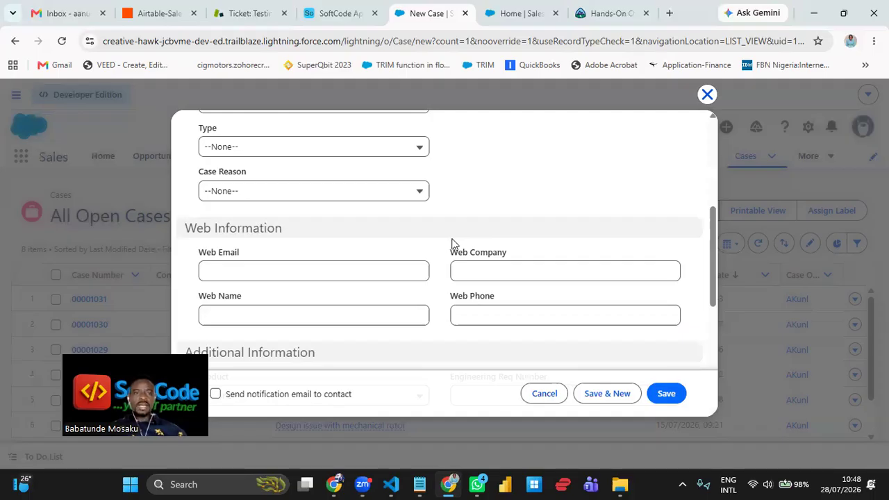
- Leave the Salesforce New Case form for Zendesk ticket #9, 'Testing for John'
left_click(241, 21)
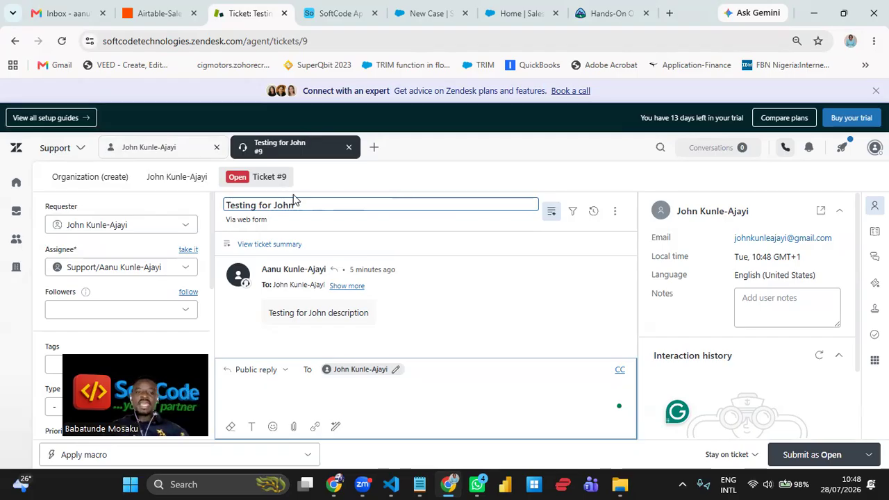
left_click(376, 149)
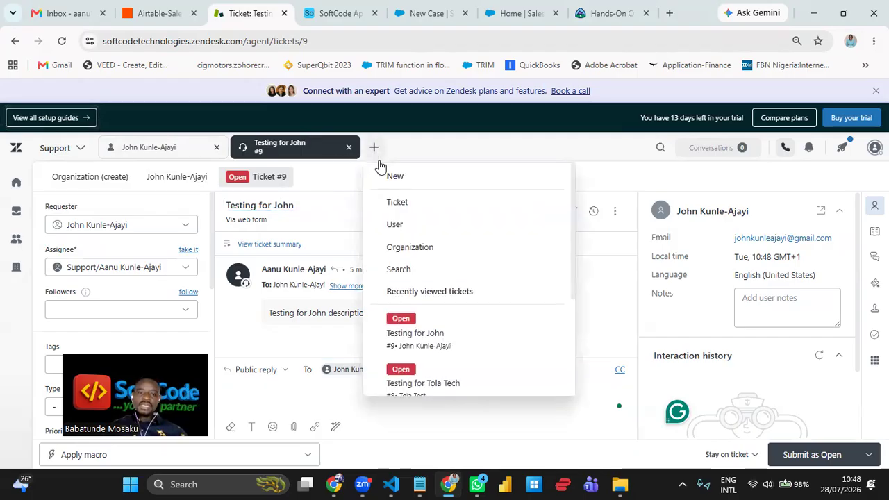
left_click(407, 224)
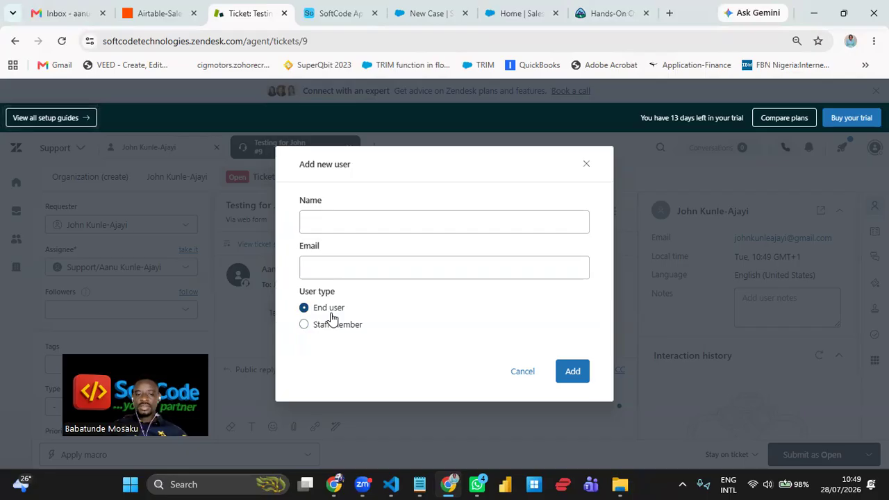
left_click(522, 372)
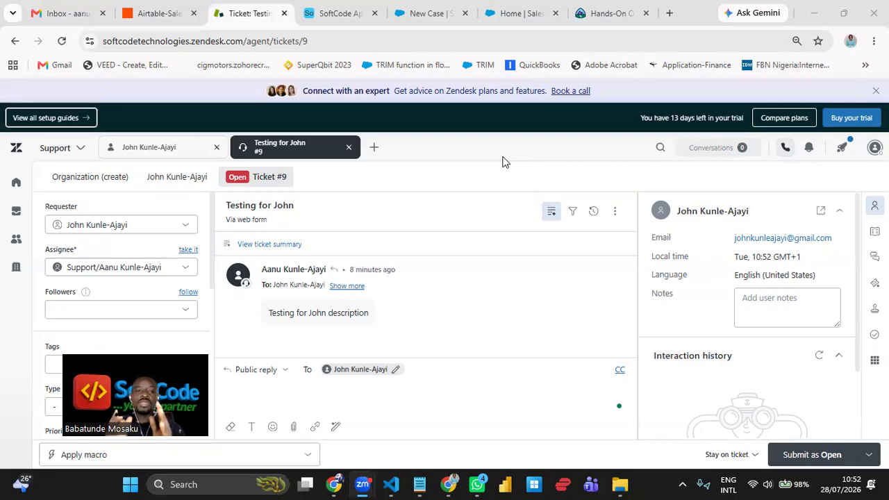
- Return to the Zapier RevOps Zap and recentre its Zendesk trigger and Salesforce Case step
left_click(156, 13)
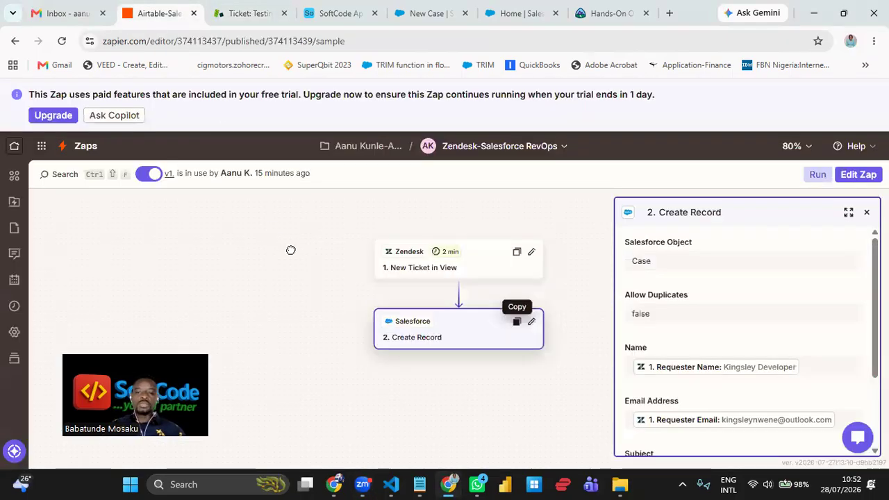
left_click_drag(292, 251, 266, 247)
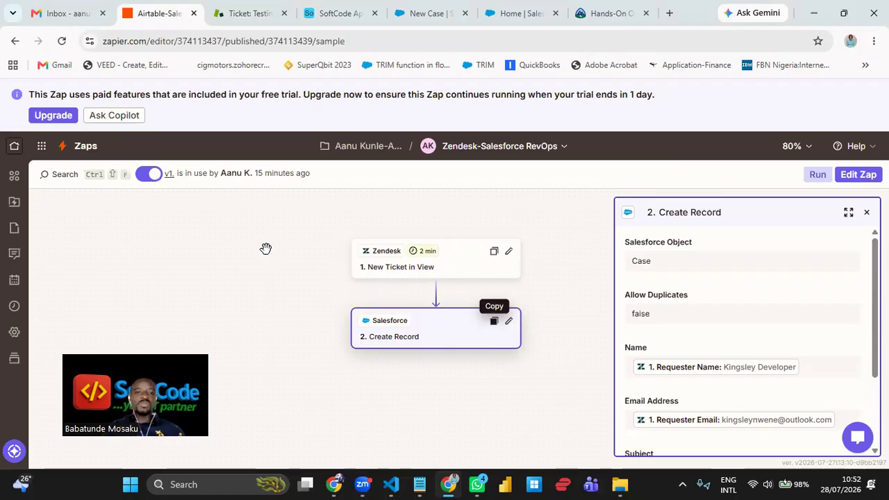
left_click_drag(265, 249, 237, 251)
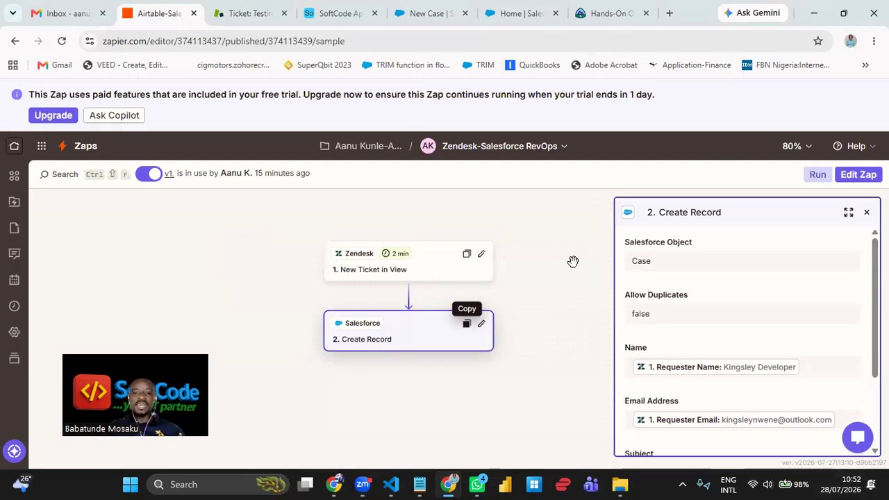
left_click_drag(572, 261, 572, 251)
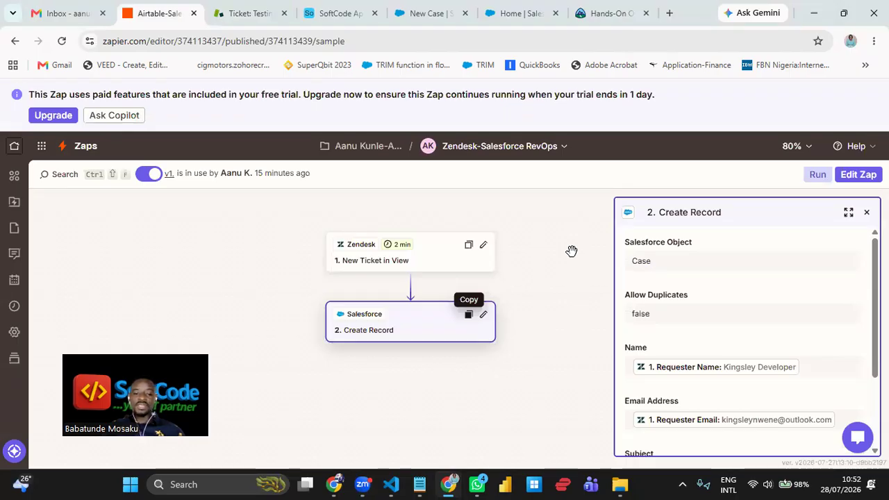
mouse_move(571, 250)
left_mouse_down()
mouse_move(563, 249)
mouse_move(574, 239)
left_mouse_up()
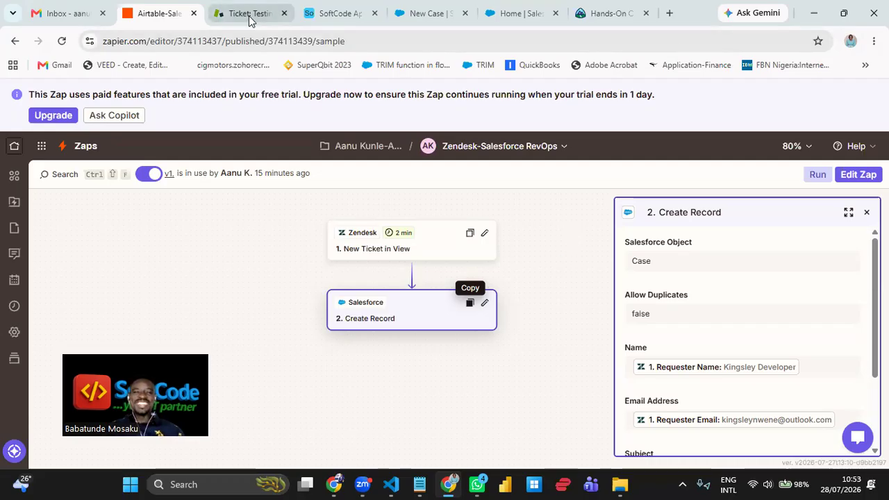
mouse_move(250, 21)
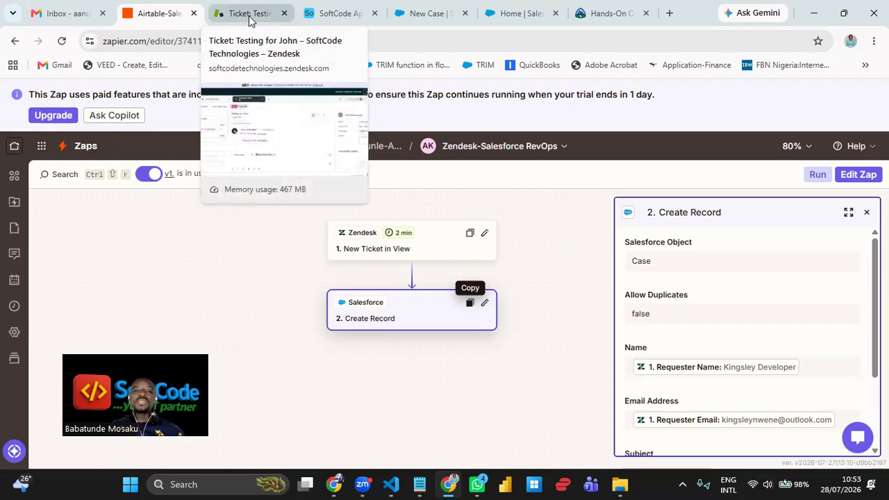